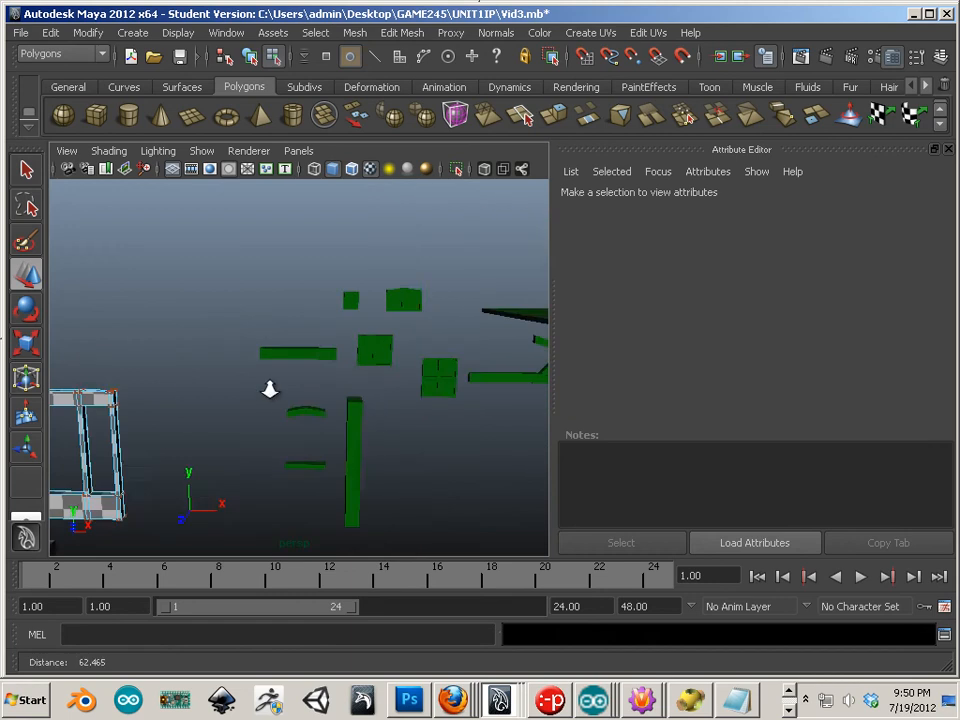
Step: Move the long horizontal bar straight down so it sits between the arched piece and the short bar
middle_click_drag(315, 414, 304, 364, "alt")
right_click_drag(306, 364, 384, 399, "alt")
middle_click_drag(342, 365, 358, 413, "alt")
right_click_drag(280, 350, 347, 366, "alt")
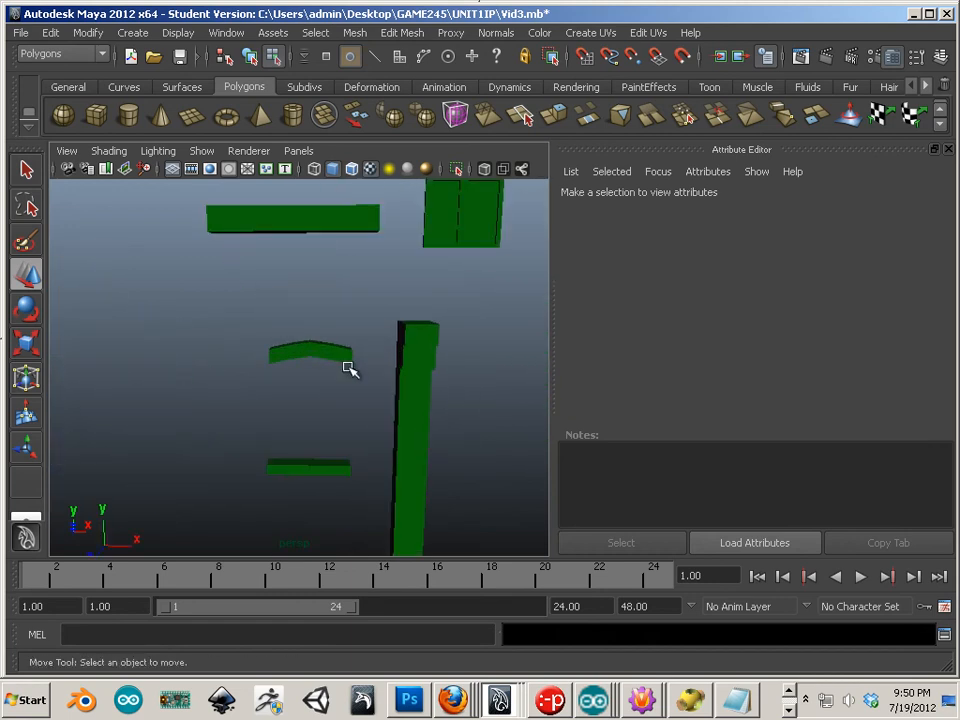
middle_click_drag(290, 252, 300, 336, "alt")
left_click(294, 297)
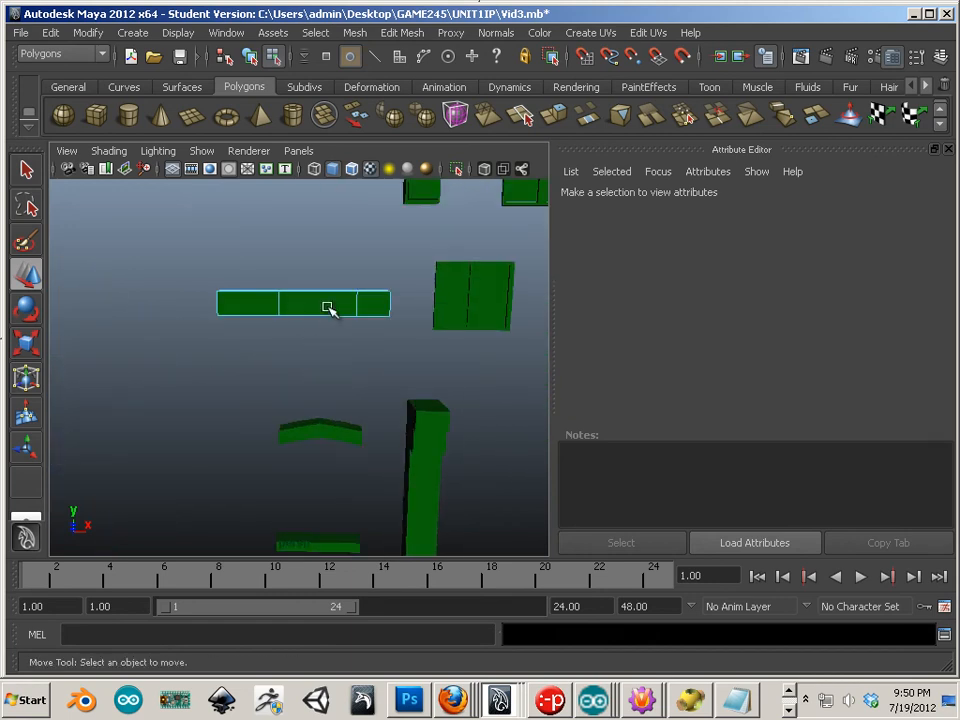
right_click_drag(327, 307, 394, 286)
left_click(328, 302)
middle_click_drag(383, 394, 363, 322, "alt")
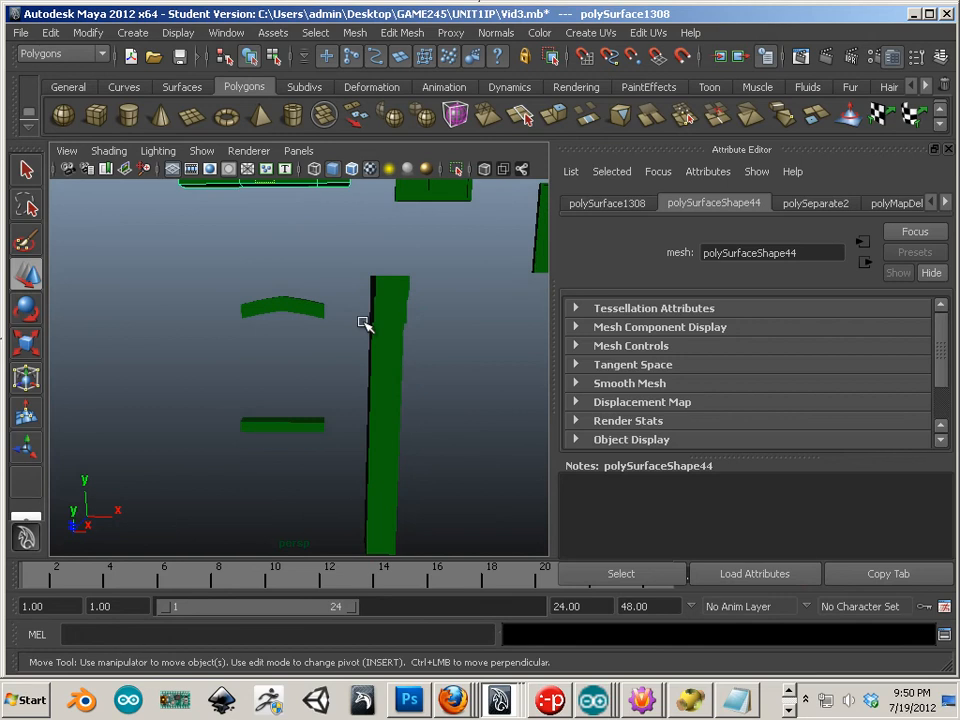
left_click(281, 307)
left_click(287, 424)
mouse_move(283, 320)
middle_mouse_down("alt")
mouse_move(283, 333)
mouse_move(297, 306)
middle_mouse_up("alt")
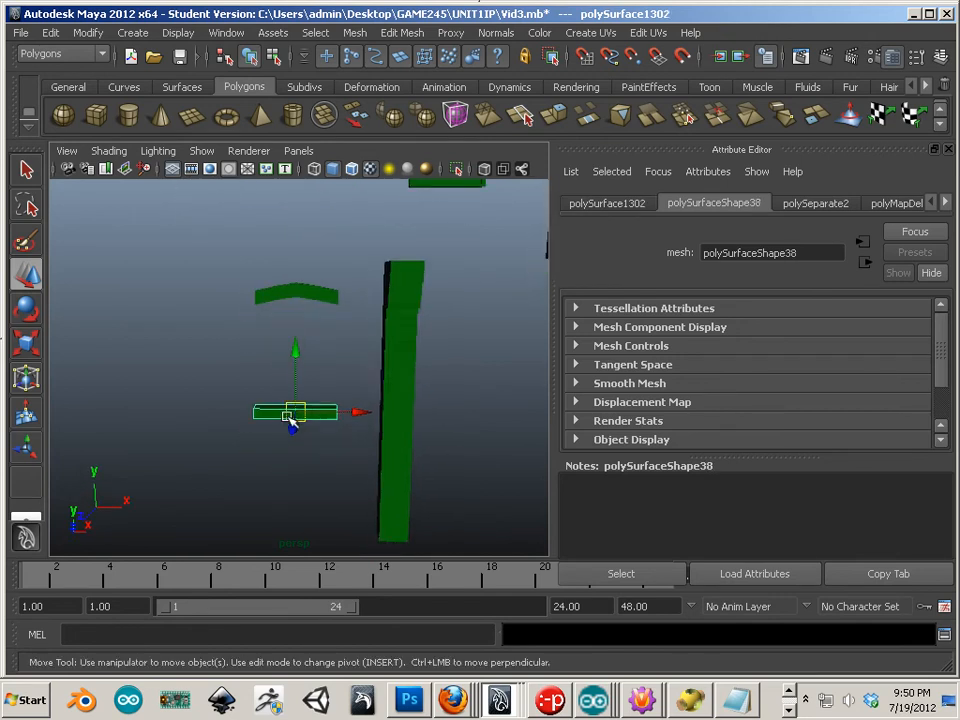
left_click_drag(290, 420, 270, 255, "alt")
left_click(272, 247)
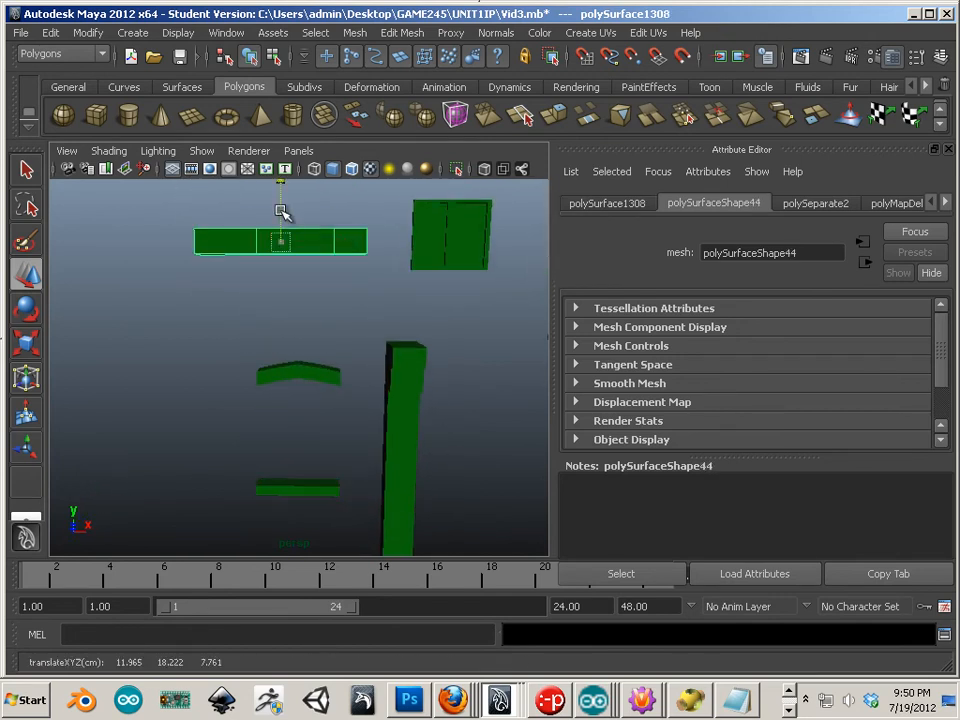
left_click_drag(280, 211, 287, 421)
Step: Open the UV Texture Editor with the long bar and the short bar beneath it selected together
left_click(311, 371)
middle_click_drag(277, 392, 294, 376, "alt")
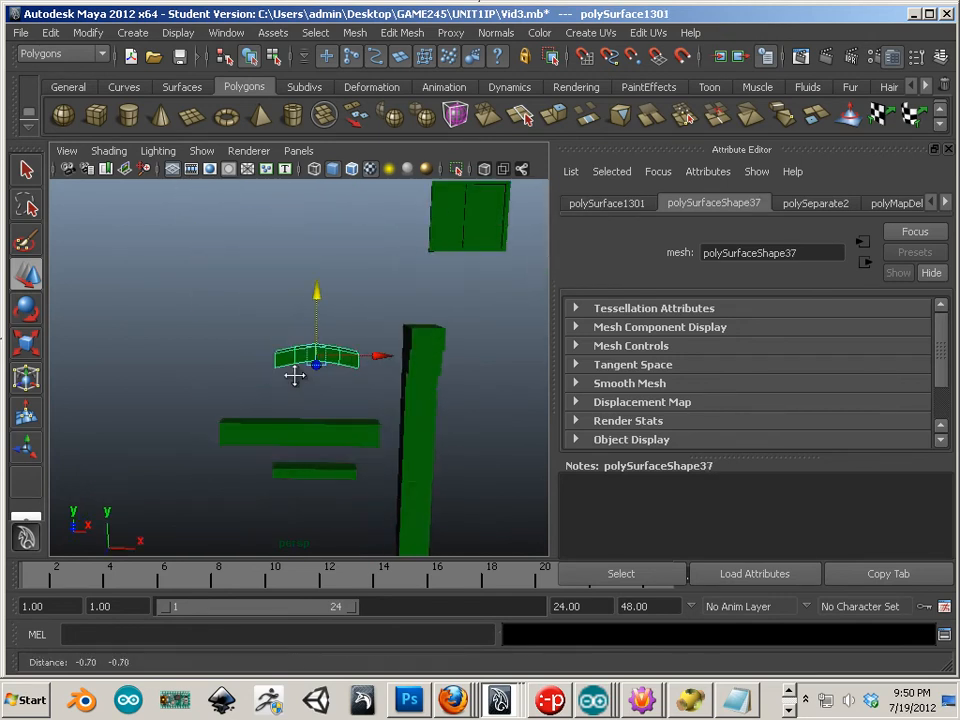
right_click_drag(294, 376, 375, 489, "alt")
middle_click_drag(375, 489, 375, 444, "alt")
right_click_drag(375, 444, 313, 379, "alt")
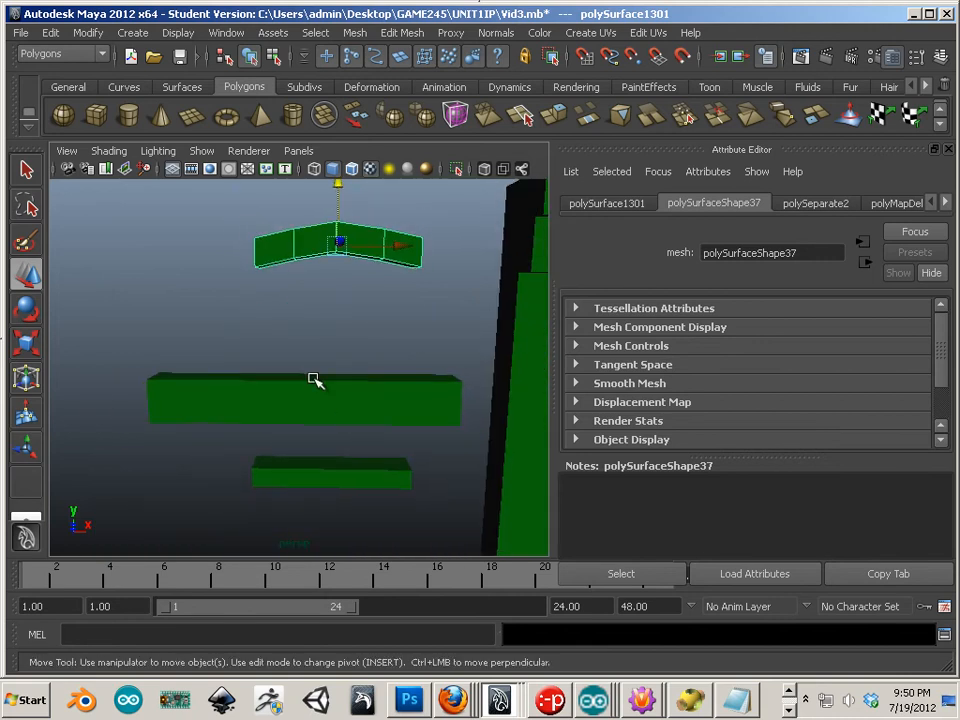
left_click(313, 379)
left_click(334, 468)
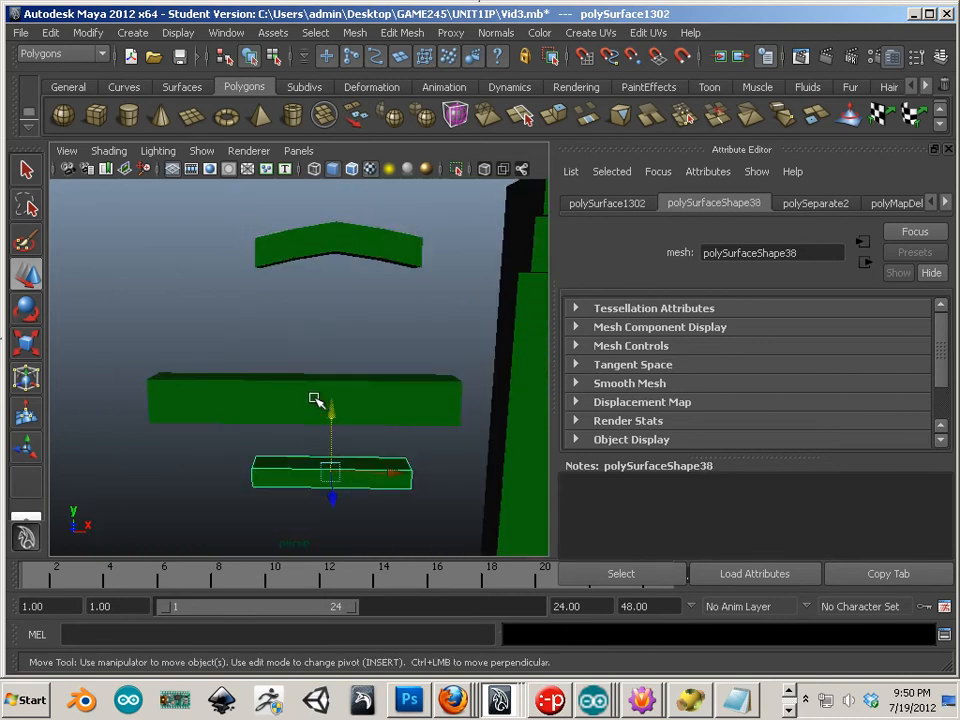
left_click(367, 421)
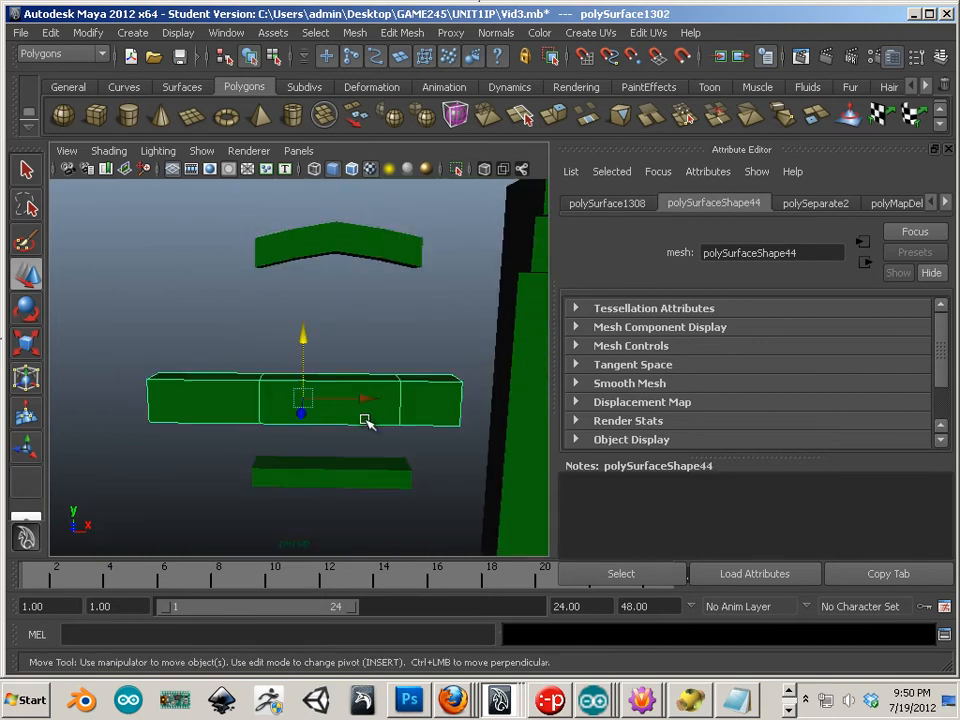
left_click(311, 472)
left_click(270, 405)
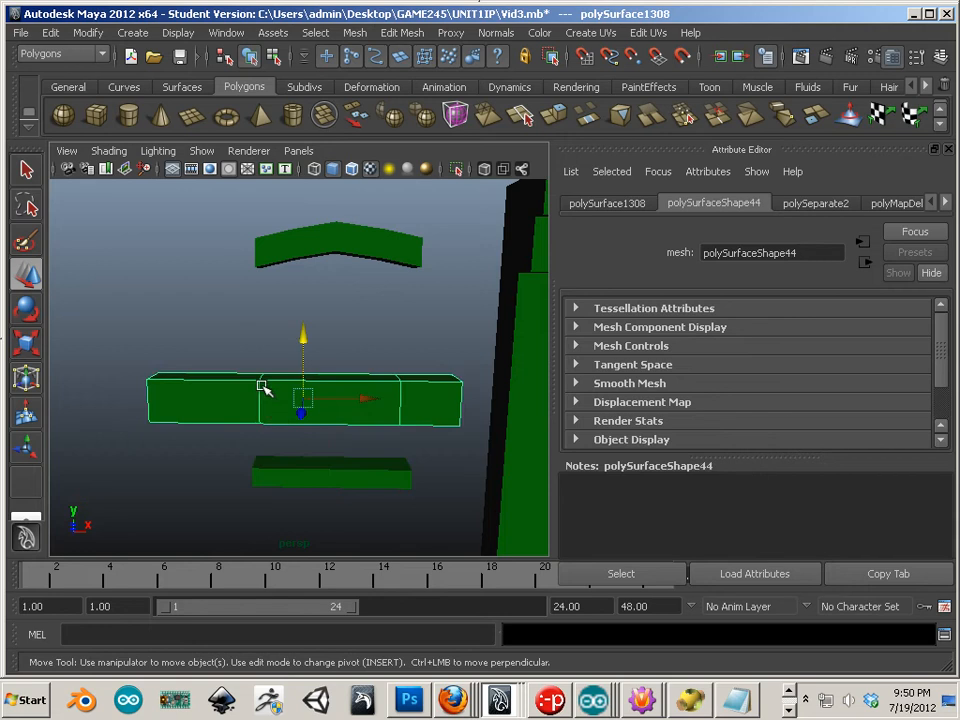
left_click(309, 466)
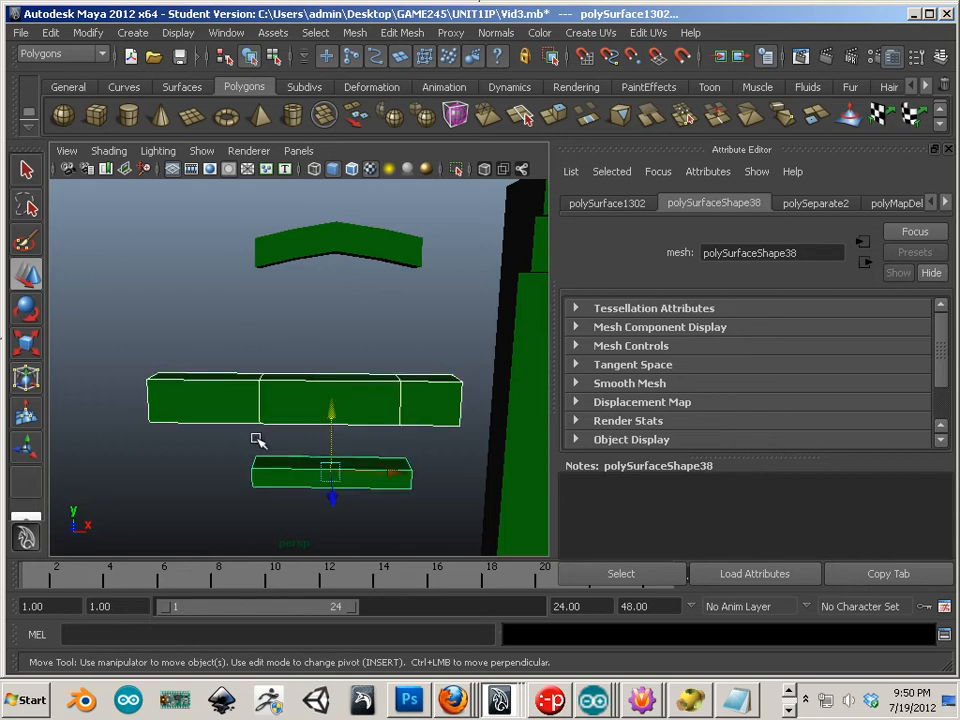
left_click(226, 33)
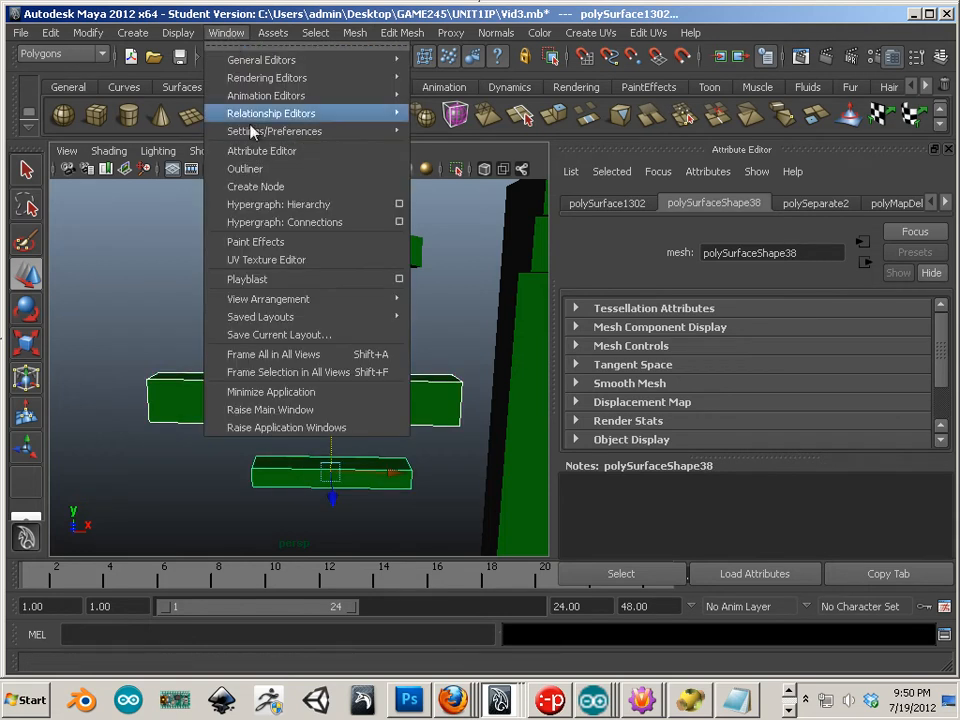
left_click(266, 260)
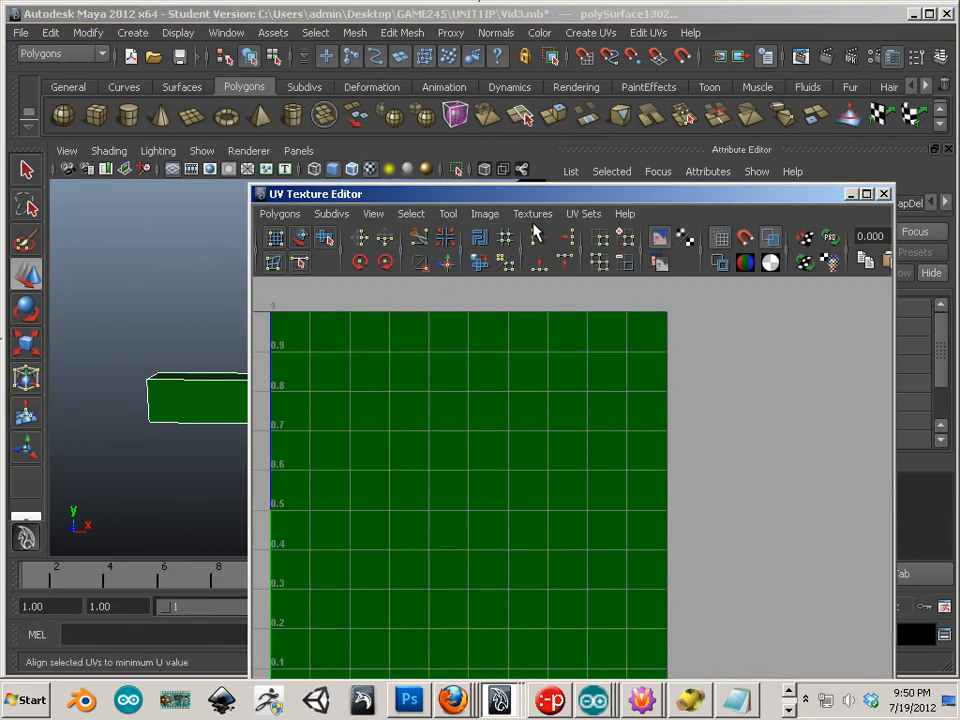
Step: Apply automatic UV mapping to both selected bars
left_click(589, 36)
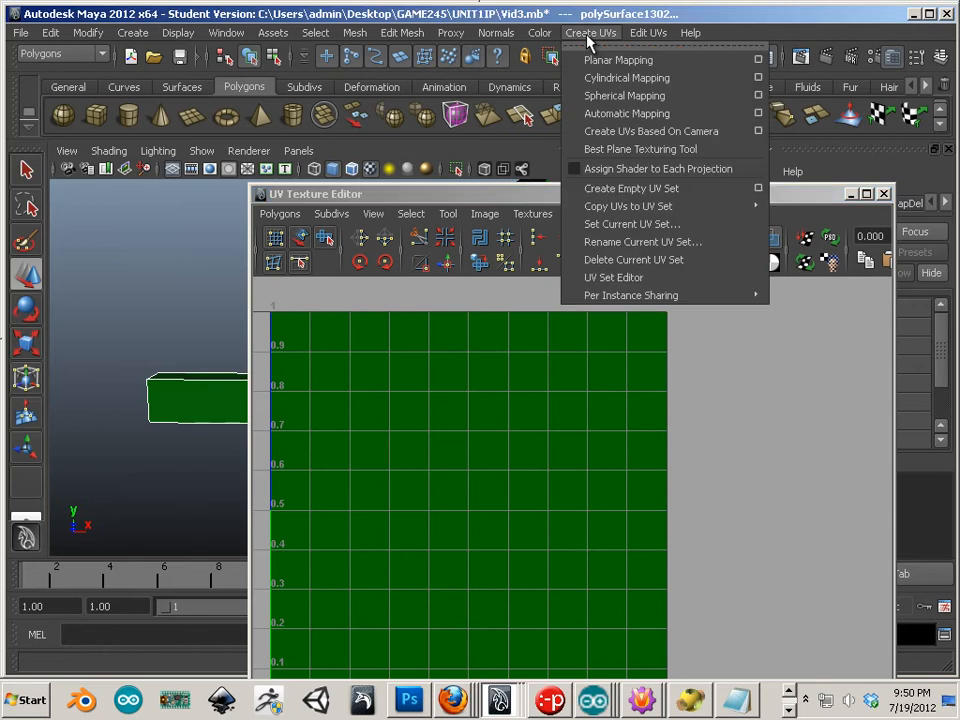
left_click(610, 113)
middle_click_drag(540, 409, 634, 360, "alt")
right_click_drag(634, 360, 450, 374, "alt")
middle_click_drag(232, 411, 176, 406, "alt")
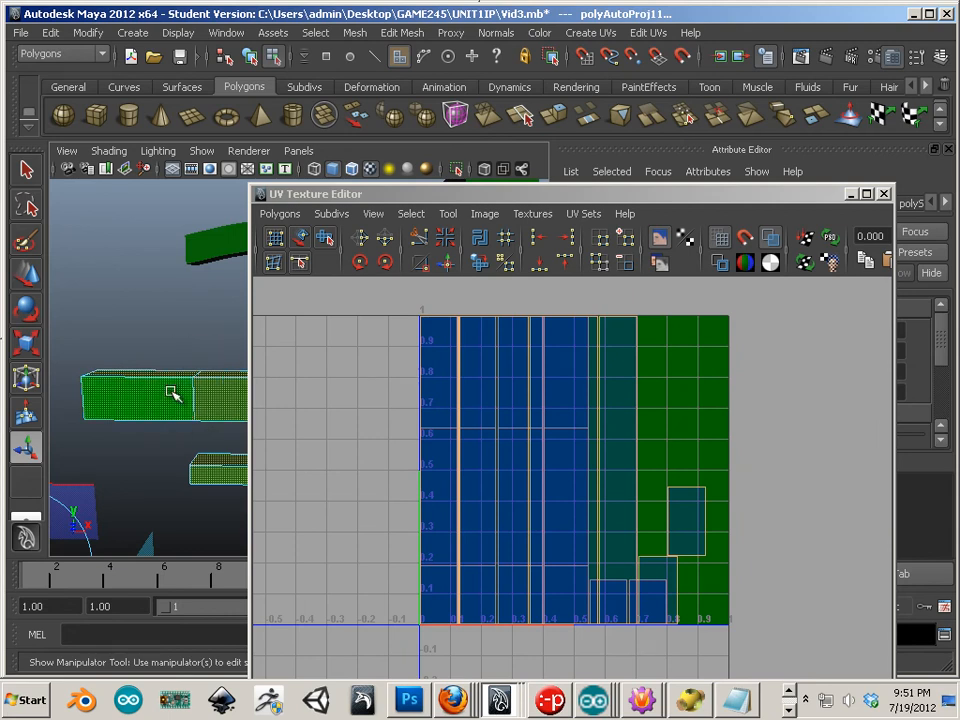
Step: Compare the UV layouts of the long bar and the short bar one at a time, ending with the long bar selected
left_click(193, 306)
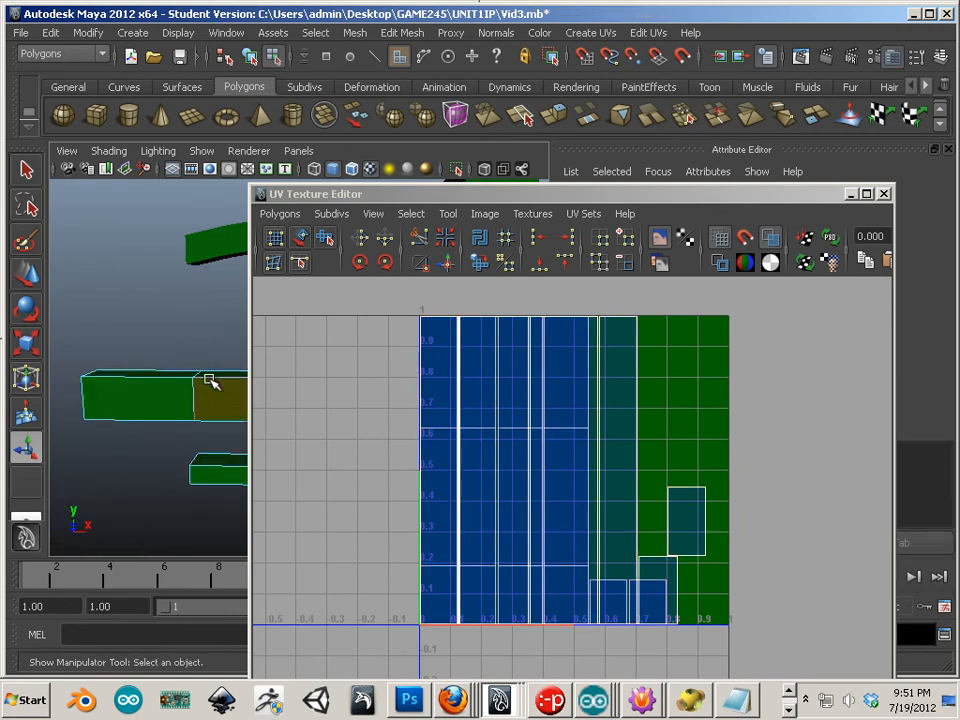
left_click_drag(209, 380, 179, 378, "alt")
middle_click_drag(209, 380, 179, 378, "alt")
right_click_drag(179, 386, 205, 361)
left_click(197, 388)
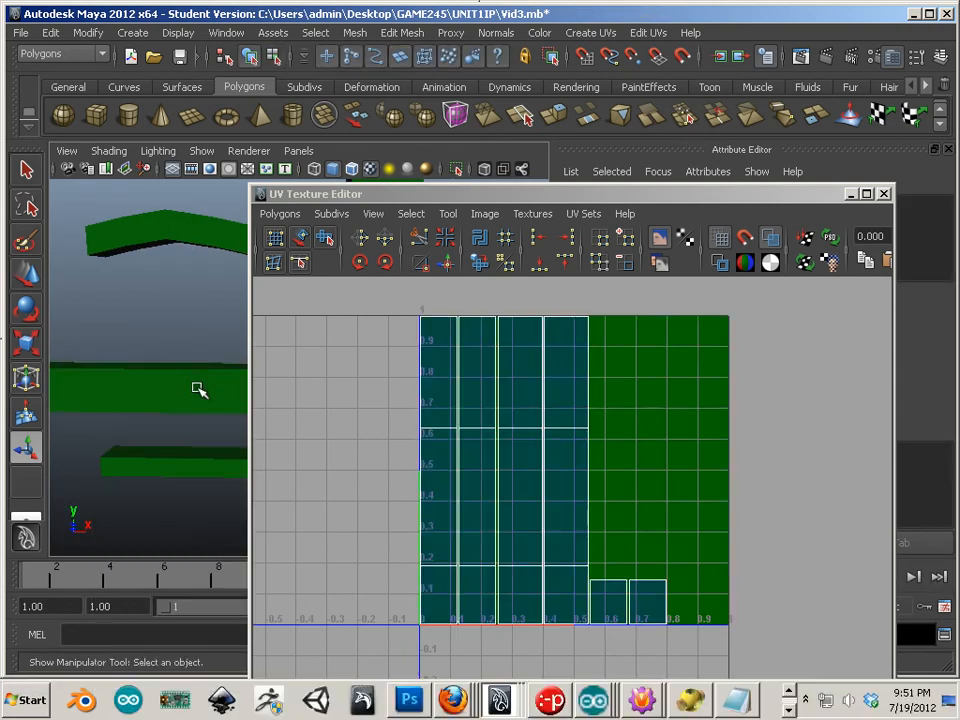
left_click(197, 463)
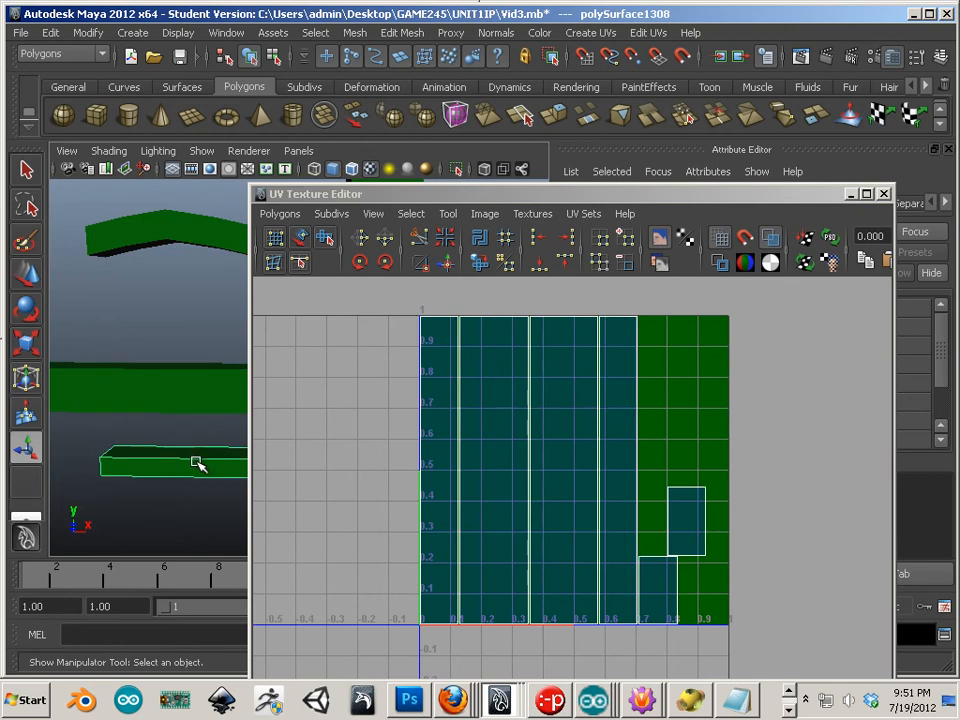
left_click(187, 406)
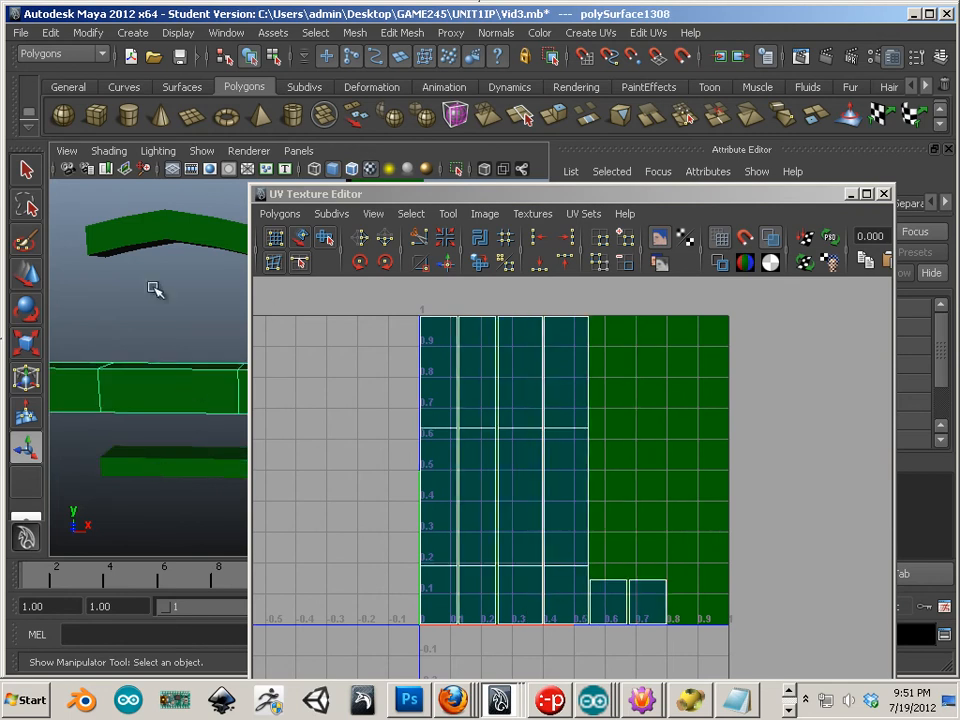
Step: Move and sew the long bar's first UV strip onto its neighbour using the strip's outer left edges
left_click_drag(181, 432, 199, 374, "alt")
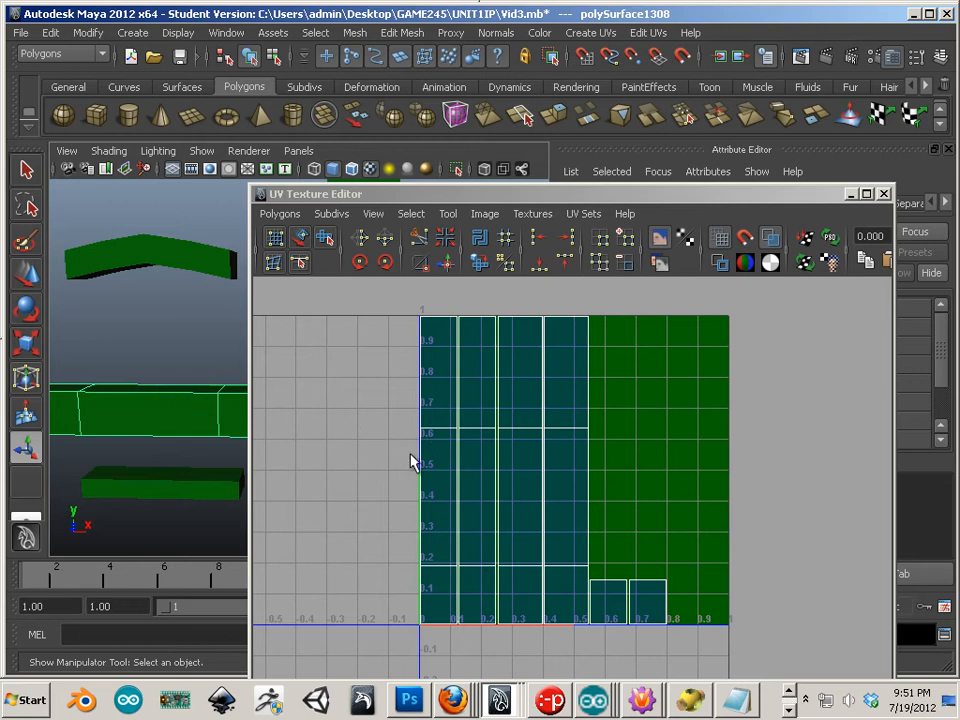
right_click(441, 401)
right_click_drag(446, 409, 437, 386)
left_click_drag(427, 459, 411, 474, "shift")
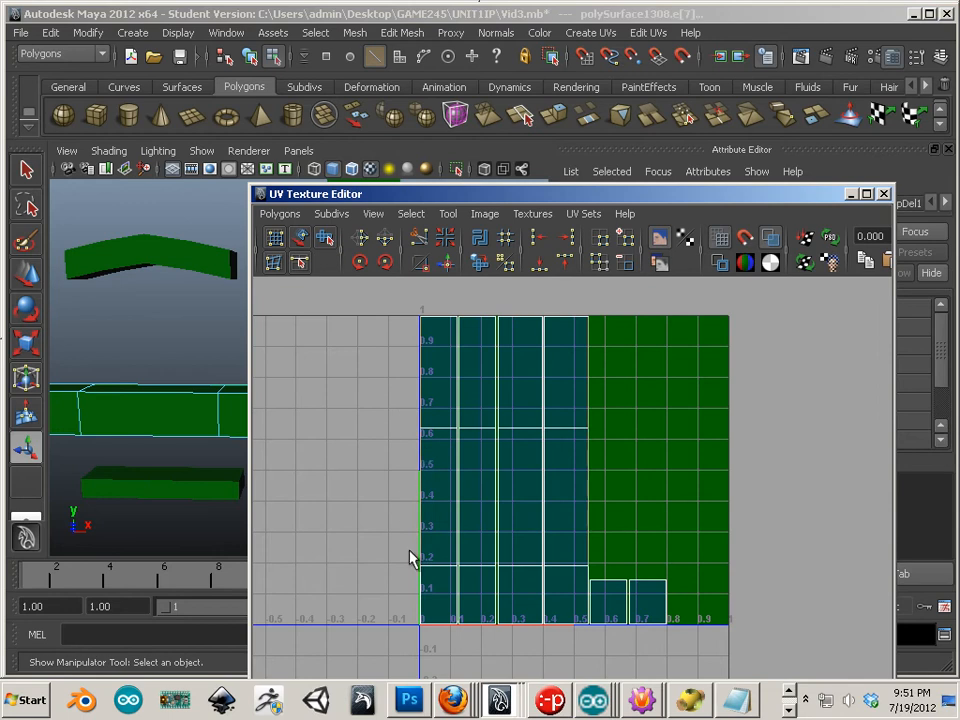
left_click_drag(429, 582, 413, 587, "shift")
left_click(447, 265)
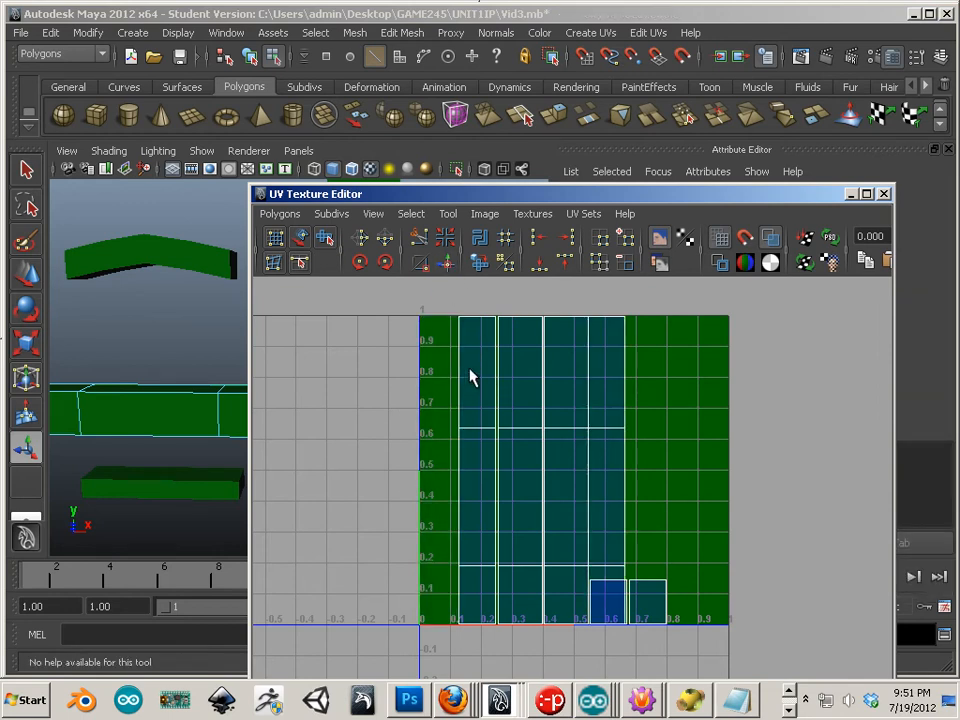
Step: Move and sew the long bar's remaining UV strips along their shared edges into one continuous four-column shell
left_click(456, 585, "shift")
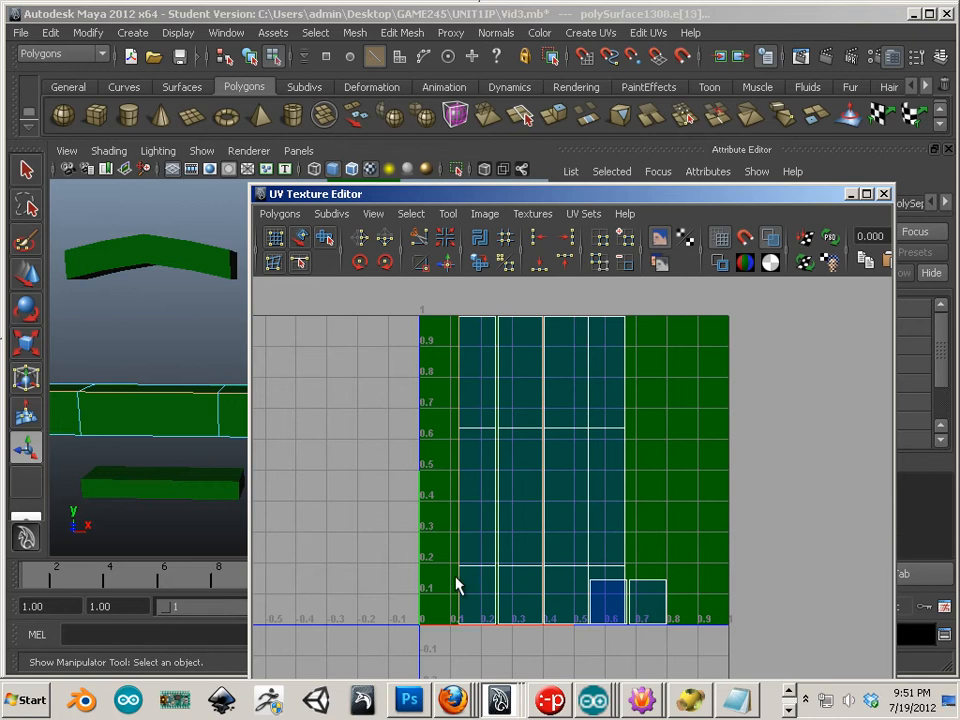
left_click(447, 263)
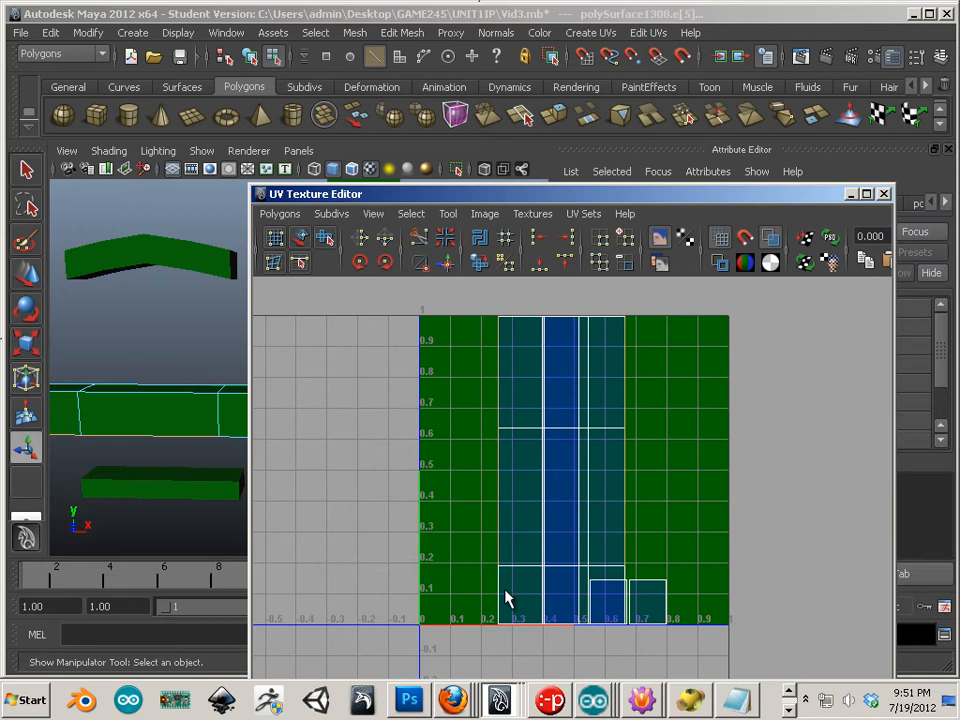
left_click(446, 266)
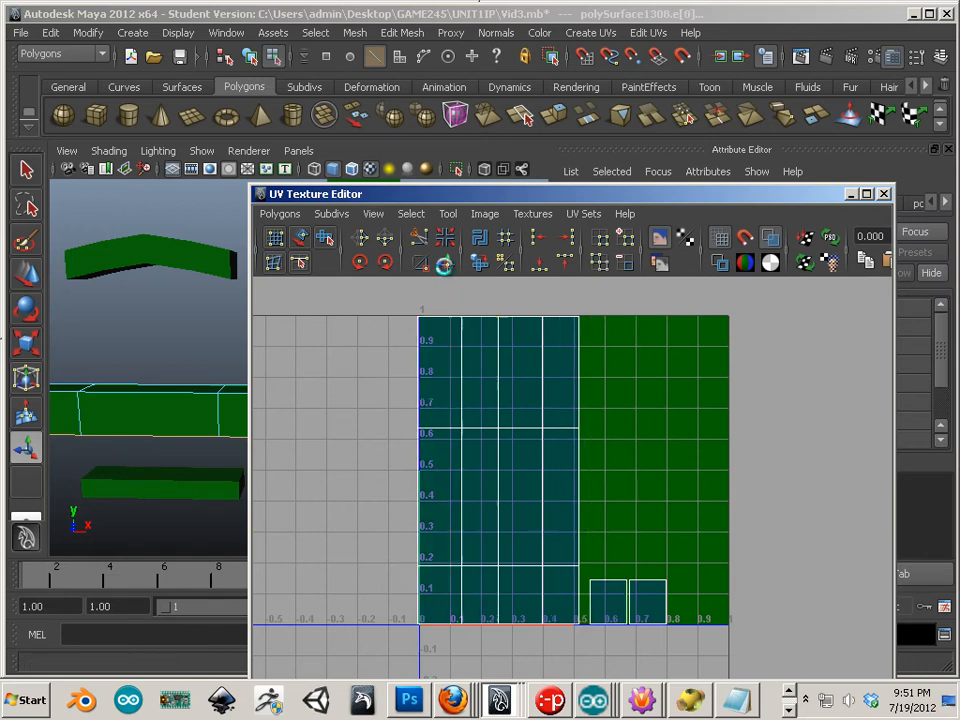
middle_click_drag(482, 427, 468, 345, "alt")
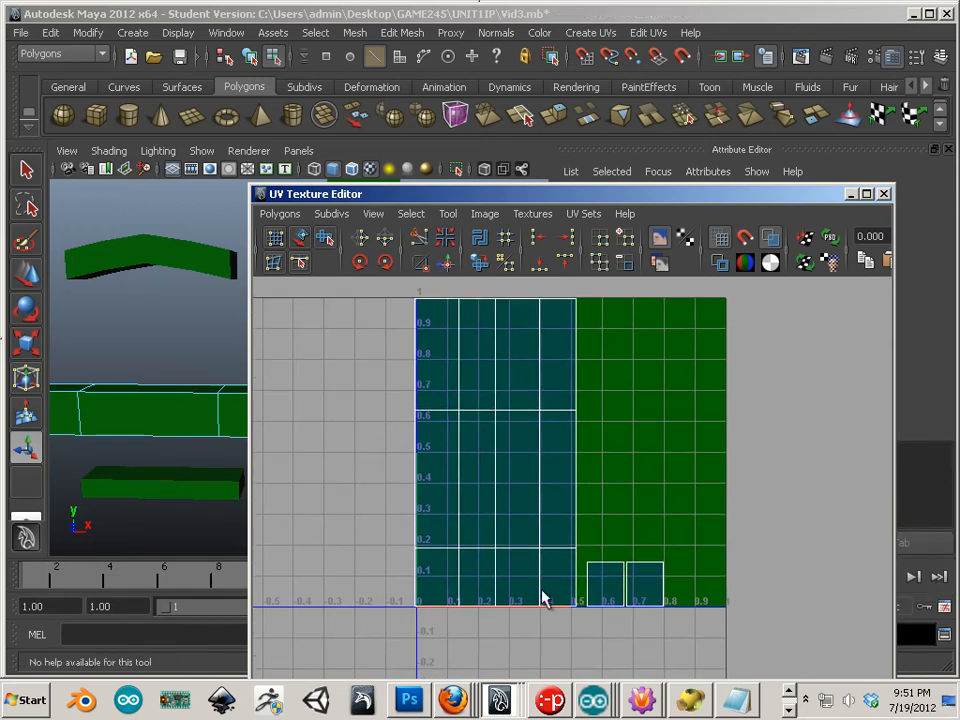
Step: Locate the bar's front face in the UV layout, then move and sew the two end caps onto the ends of that column
mouse_move(542, 506)
right_mouse_down()
mouse_move(549, 568)
mouse_move(549, 497)
right_mouse_up()
right_click_drag(231, 420, 231, 420)
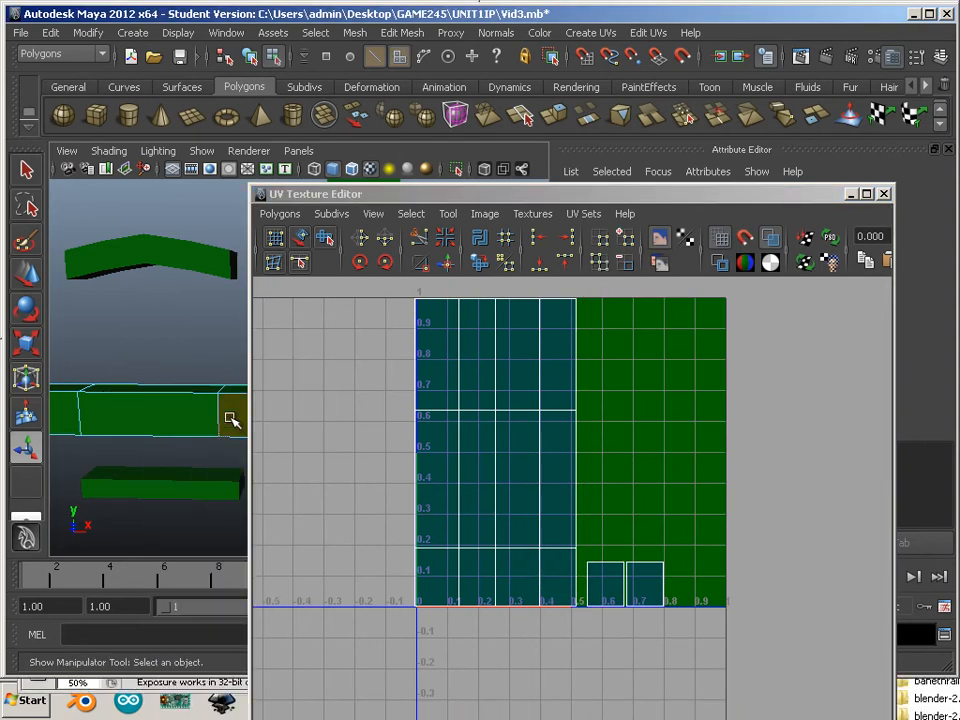
left_click(225, 429)
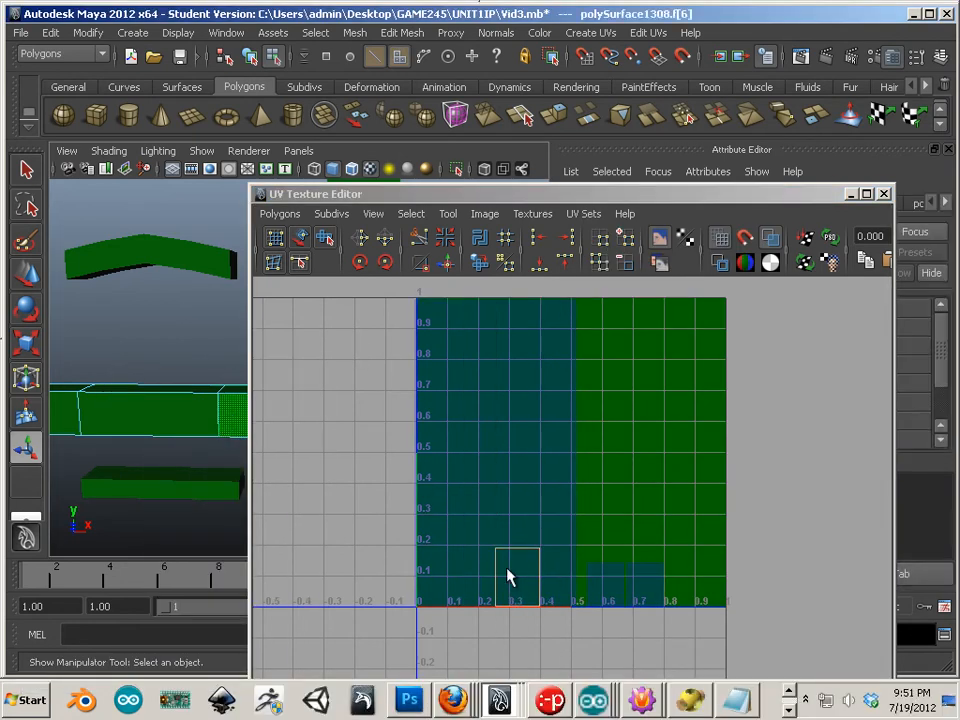
right_click_drag(506, 583, 509, 466)
left_click_drag(521, 583, 522, 630)
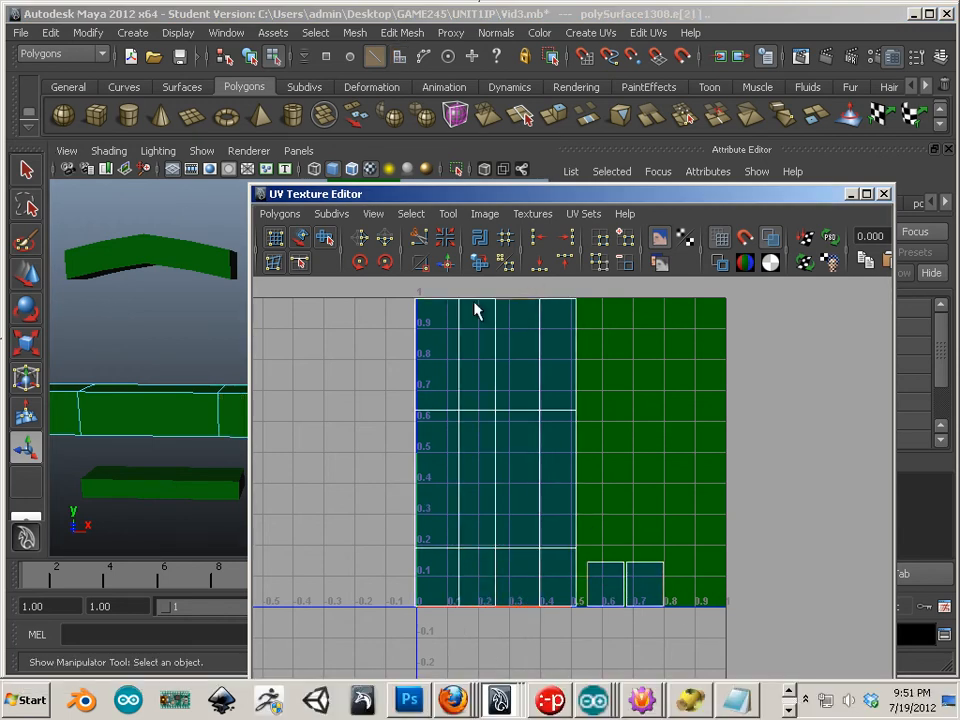
left_click(448, 265)
right_click_drag(540, 525, 578, 430, "alt")
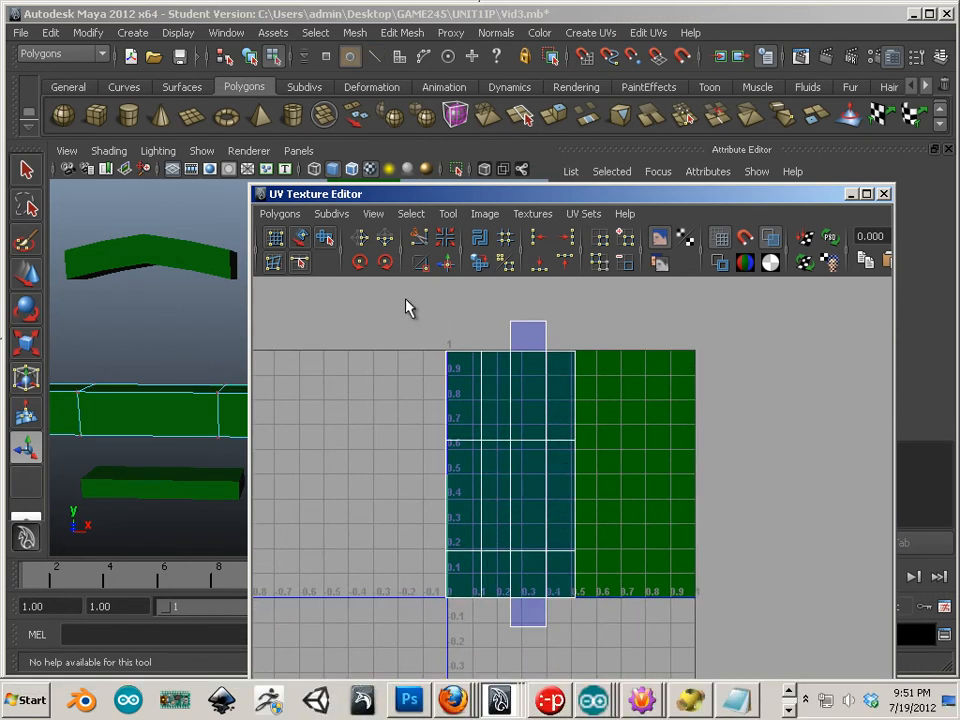
Step: Rotate all of the long bar's UVs 90 degrees clockwise and assign the checker material to the bar
left_click_drag(690, 698, 690, 698)
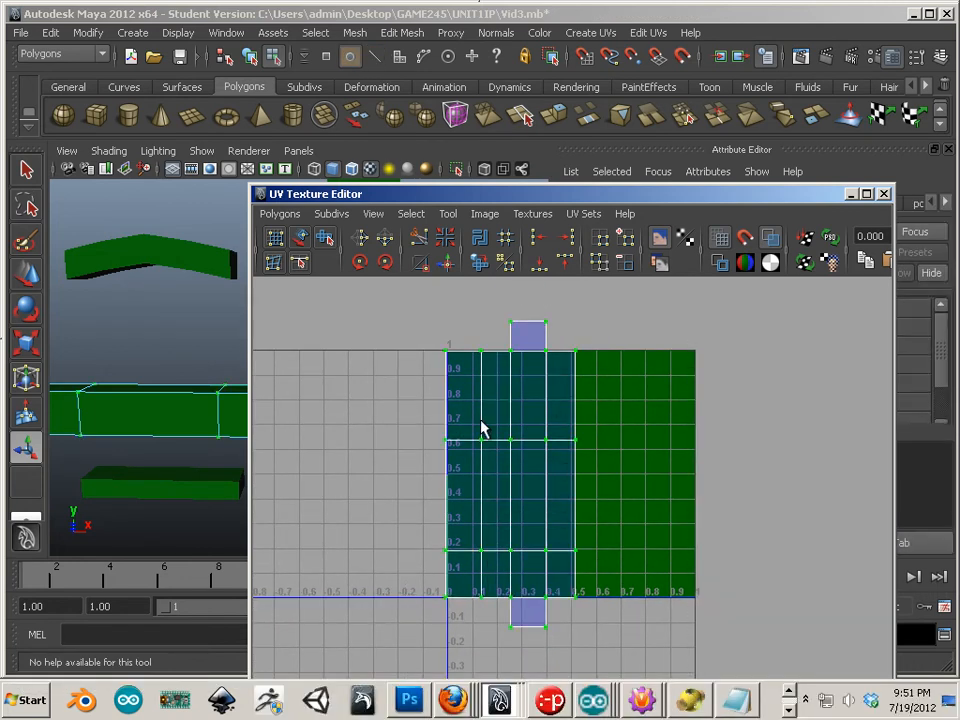
left_click(386, 263)
left_click(386, 263)
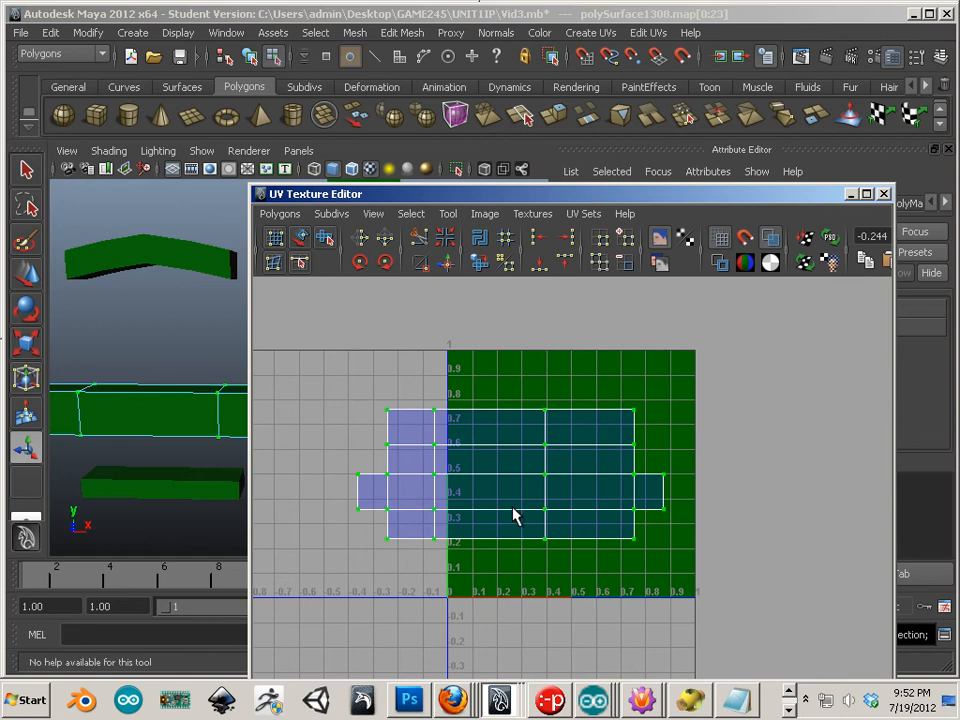
middle_click_drag(958, 460, 121, 404)
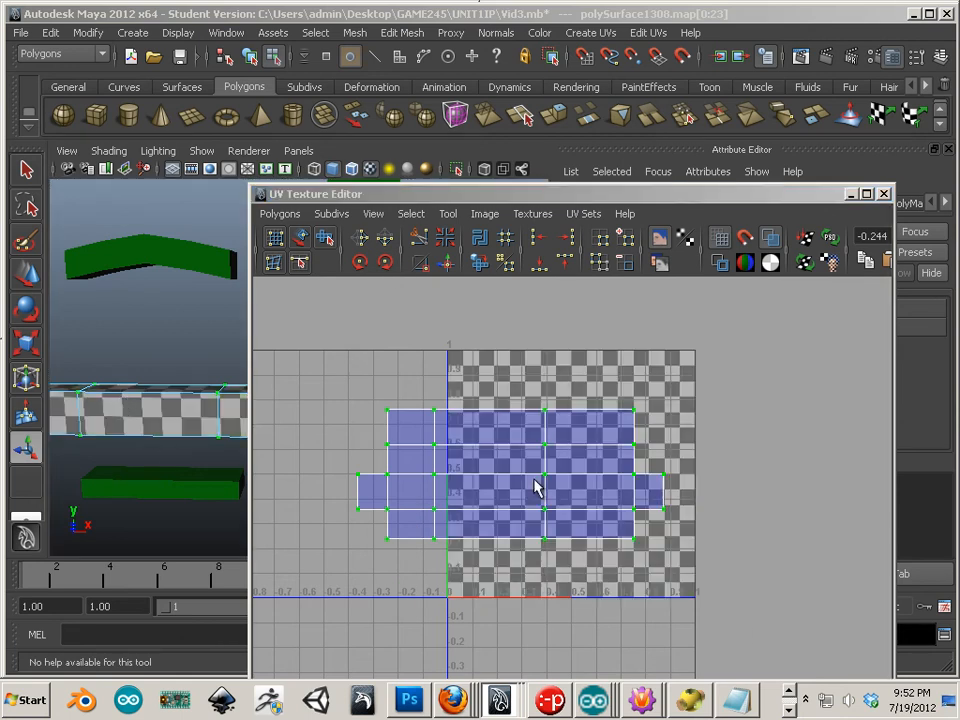
Step: Scale the long bar's UV shell down uniformly and move it into the lower right part of the 0–1 texture space
key("r")
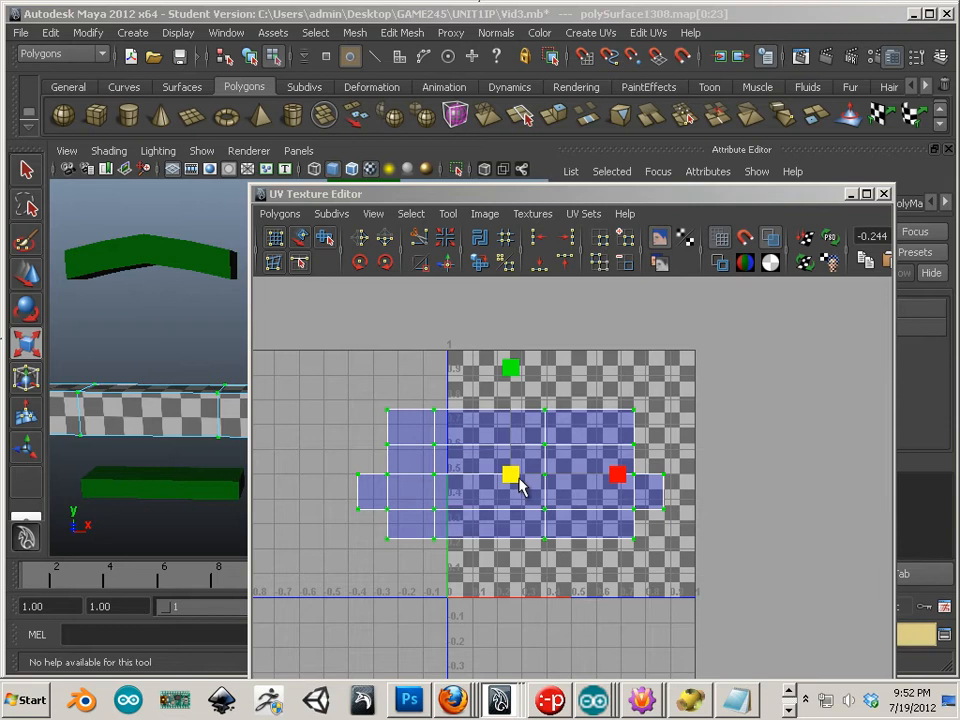
left_click_drag(519, 478, 590, 560)
key("w")
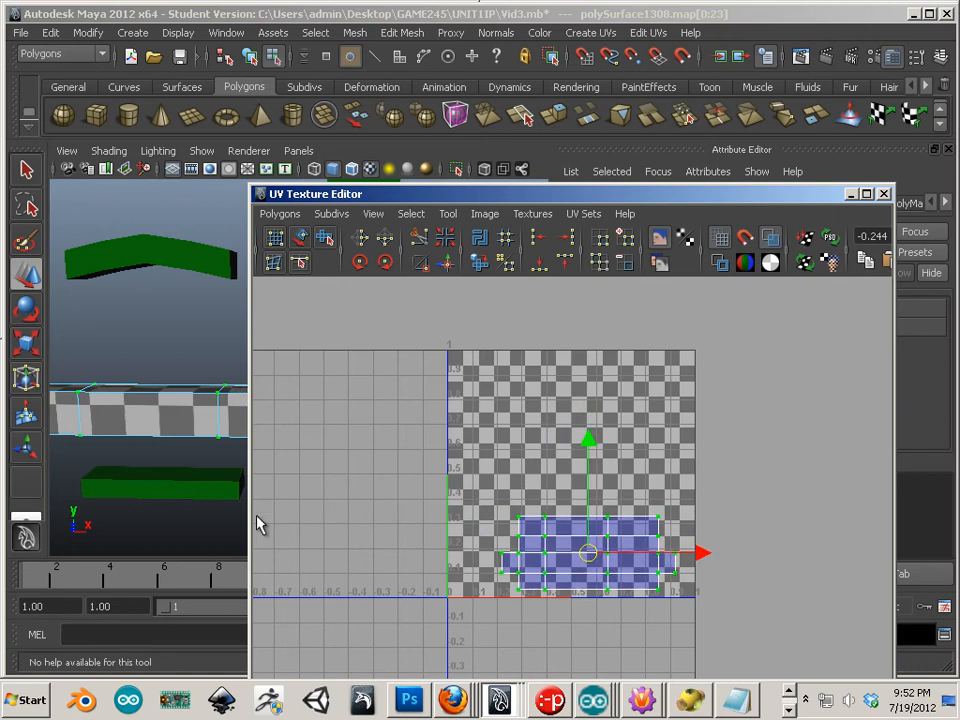
Step: Select the short bar and move and sew its four long UV strips together along their shared edges into one shell
right_click_drag(186, 487, 190, 421)
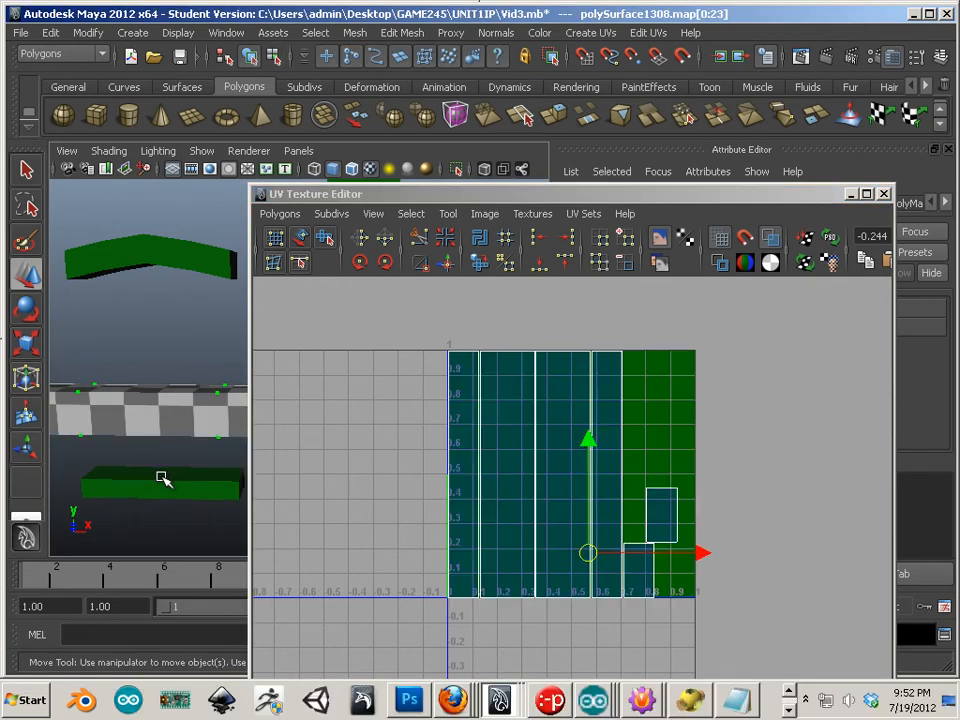
left_click(163, 479)
middle_click_drag(152, 440, 189, 459, "alt")
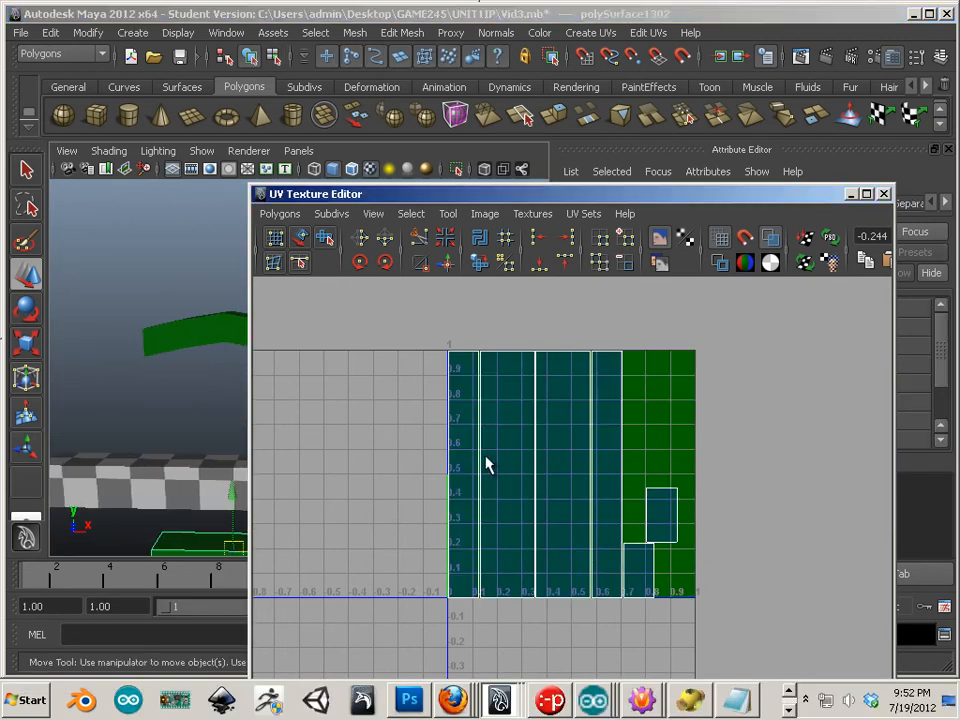
right_click_drag(486, 455, 545, 453)
left_click(479, 428)
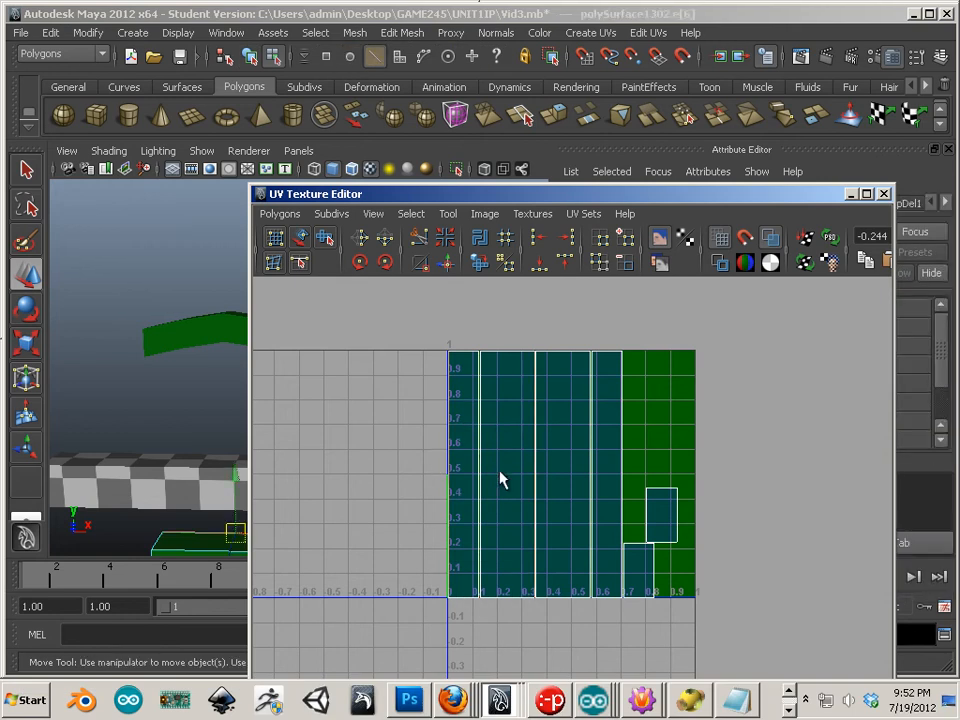
left_click(447, 264)
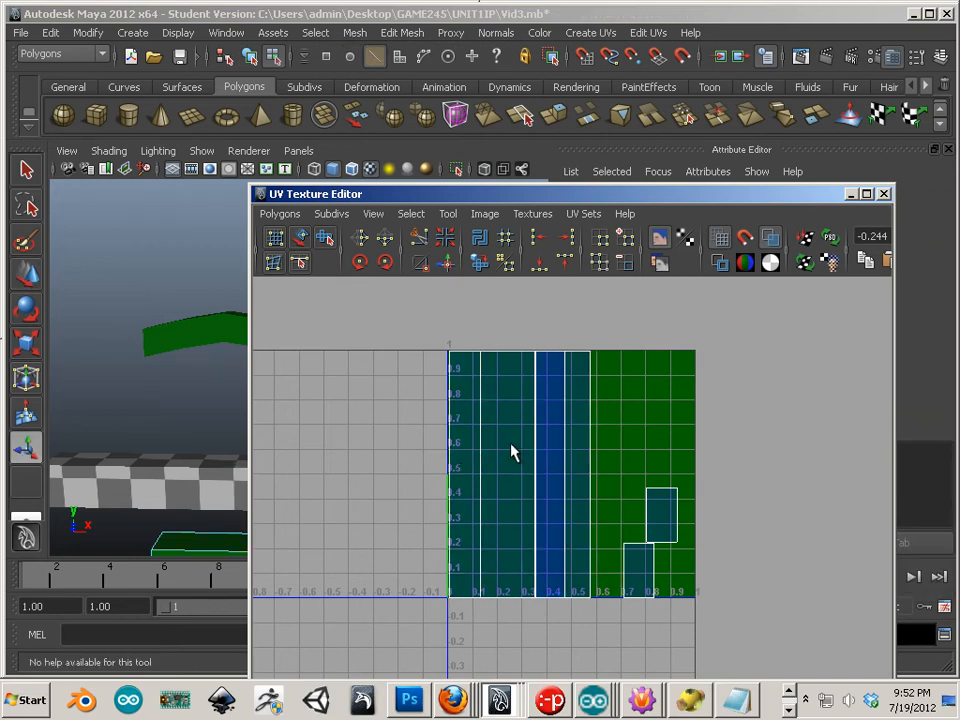
left_click_drag(473, 445, 430, 459)
left_click(446, 264)
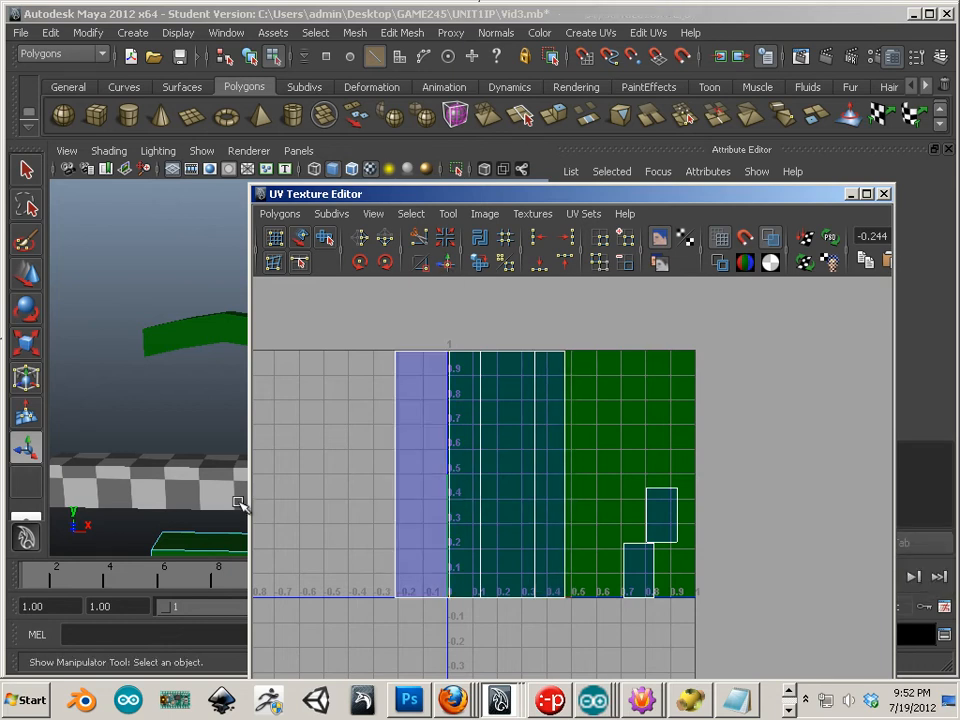
Step: Locate the short bar's front face in the UV layout and move and sew both end caps onto that column's ends
middle_click_drag(197, 541, 188, 495, "alt")
right_click_drag(187, 458, 193, 430)
left_click(193, 458)
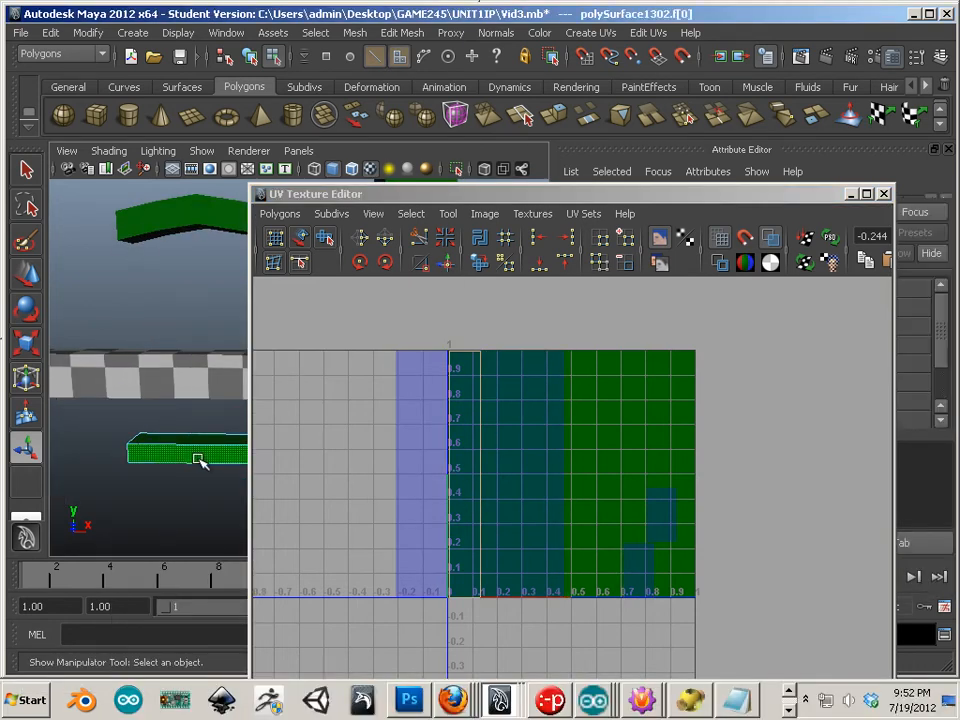
right_click(473, 351)
right_click_drag(473, 351, 469, 326)
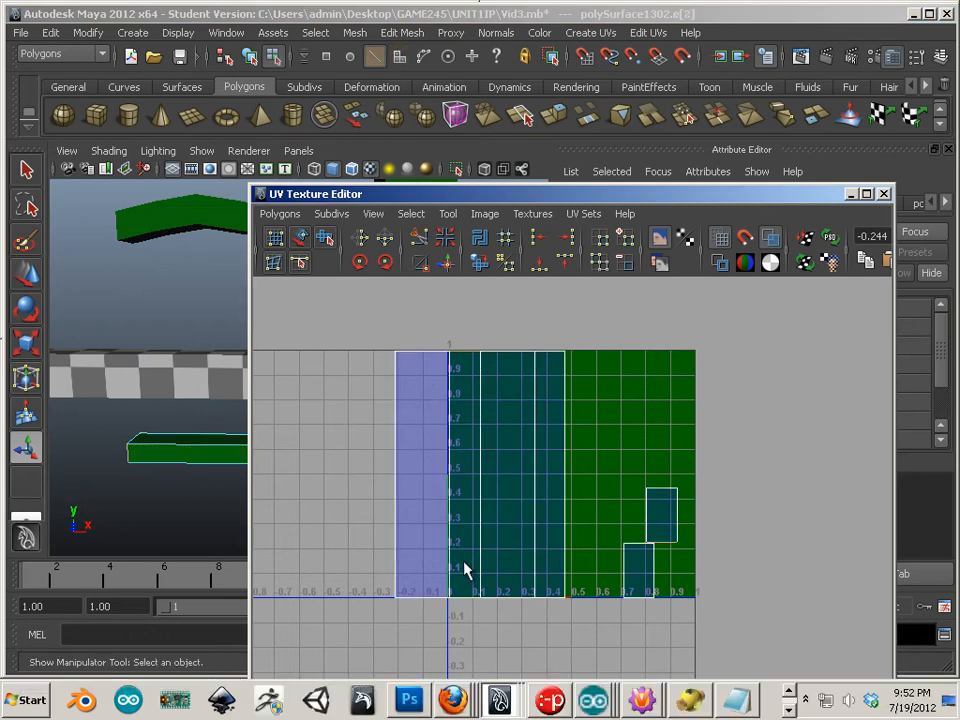
left_click(449, 263)
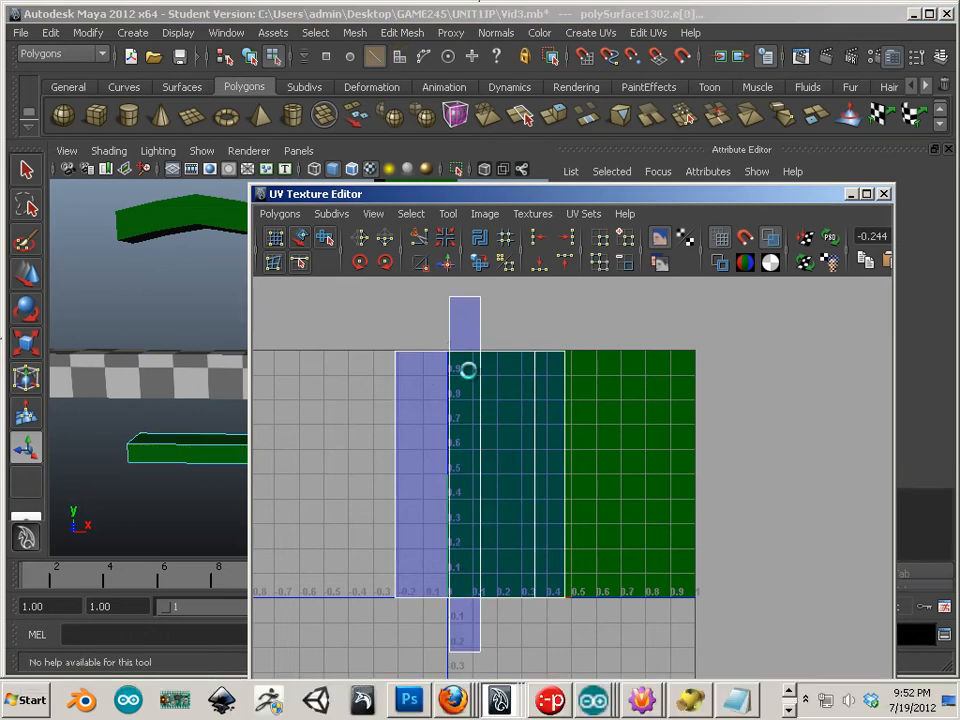
Step: Rotate all of the short bar's UVs 90 degrees counterclockwise, then scale and move the shell to fit inside the 0–1 texture space
right_click_drag(470, 378, 524, 379)
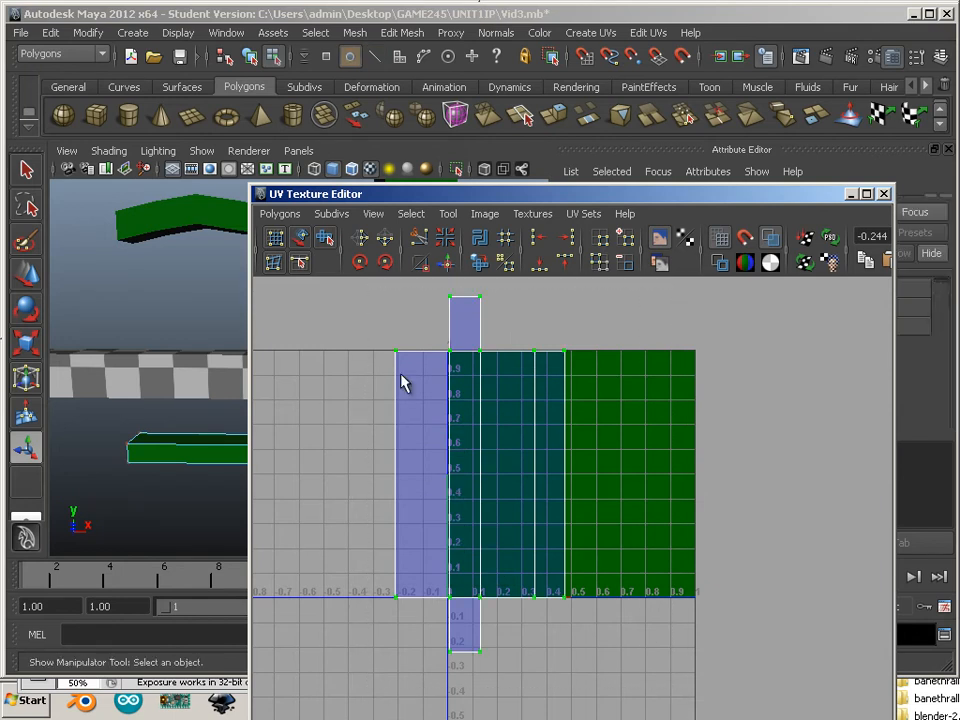
left_click(360, 262)
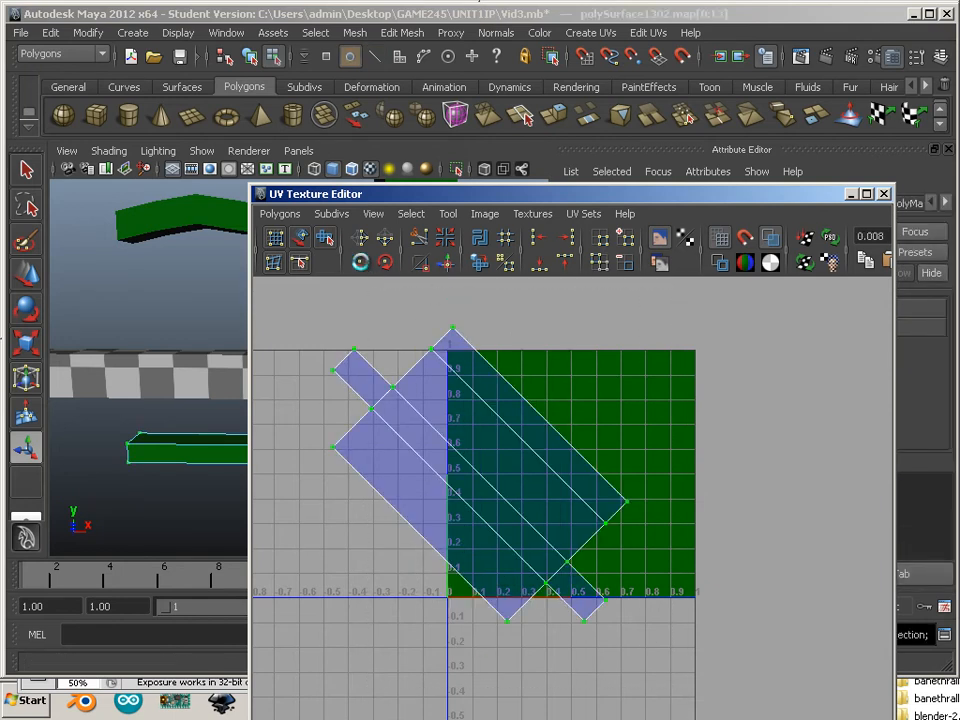
left_click(360, 262)
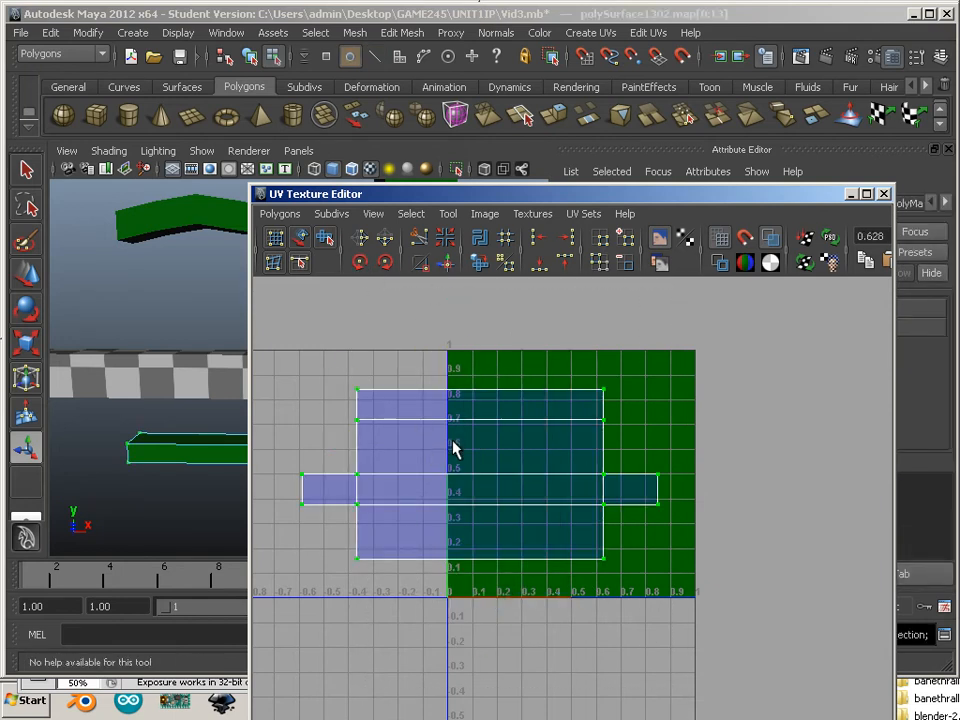
key("w")
key("r")
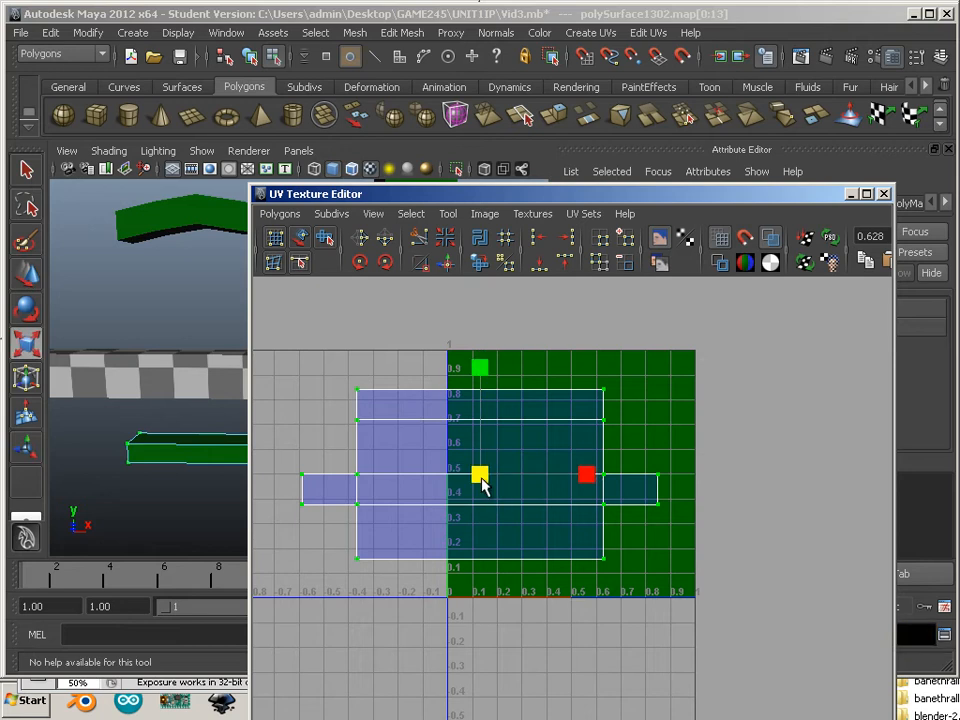
left_click_drag(484, 478, 570, 452)
key("w")
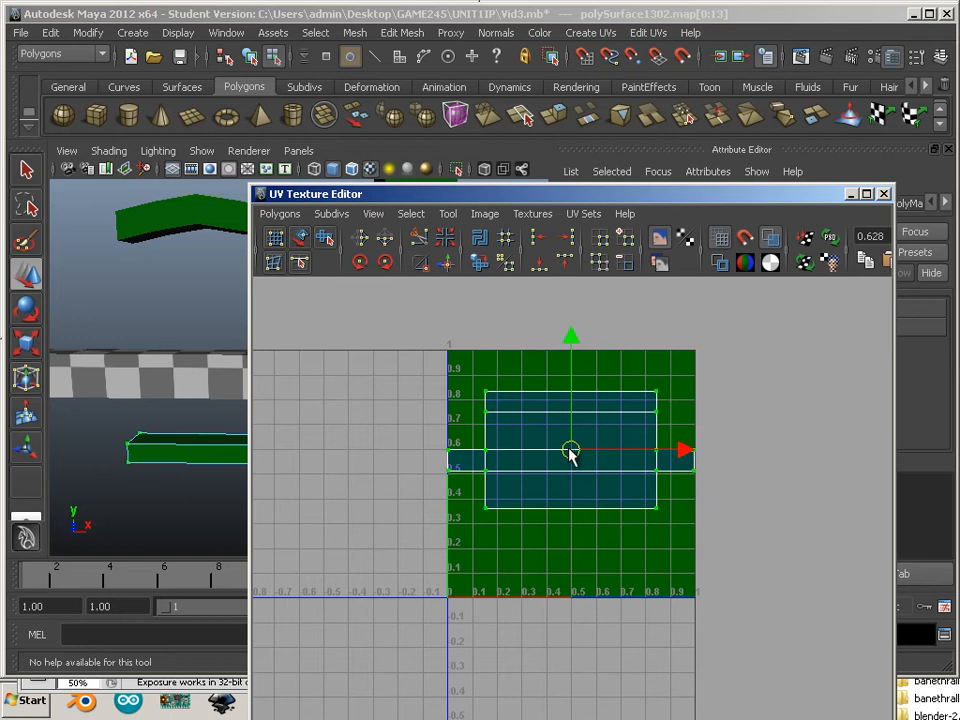
Step: Assign the checker material to the short bar and compare its checker size with the long bar's in the viewport
middle_click_drag(958, 424, 206, 456)
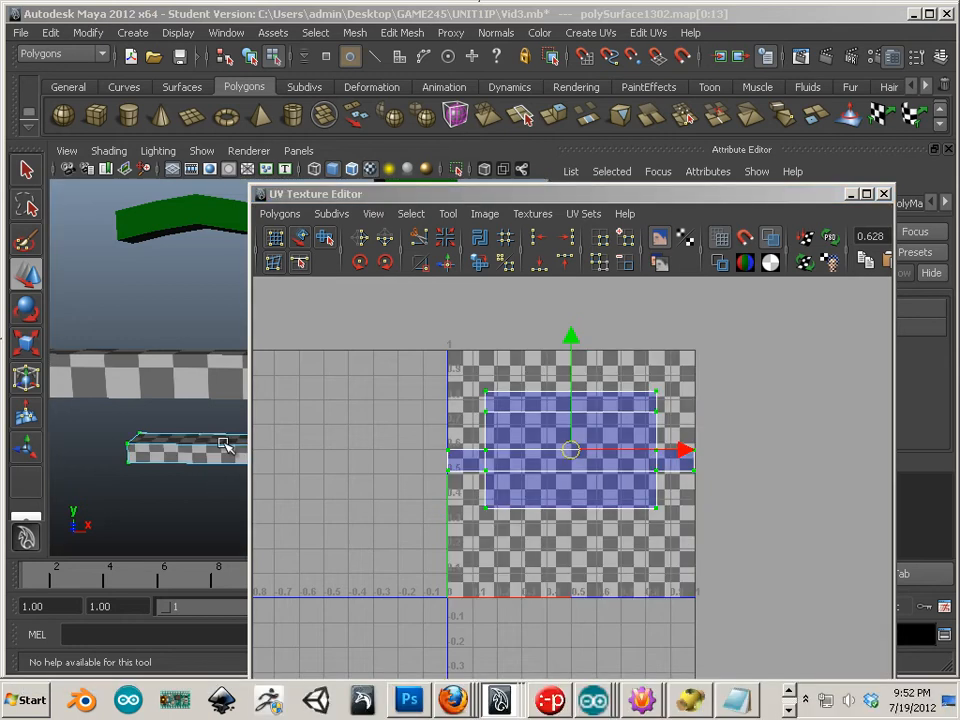
left_click_drag(399, 200, 551, 246)
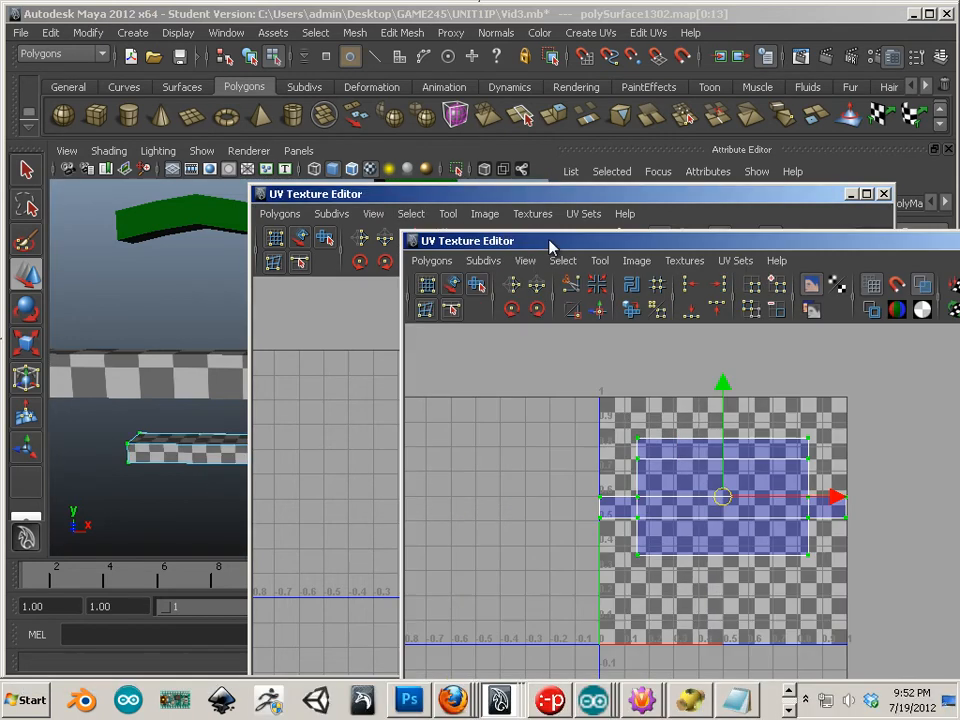
right_click_drag(193, 465, 229, 444, "alt")
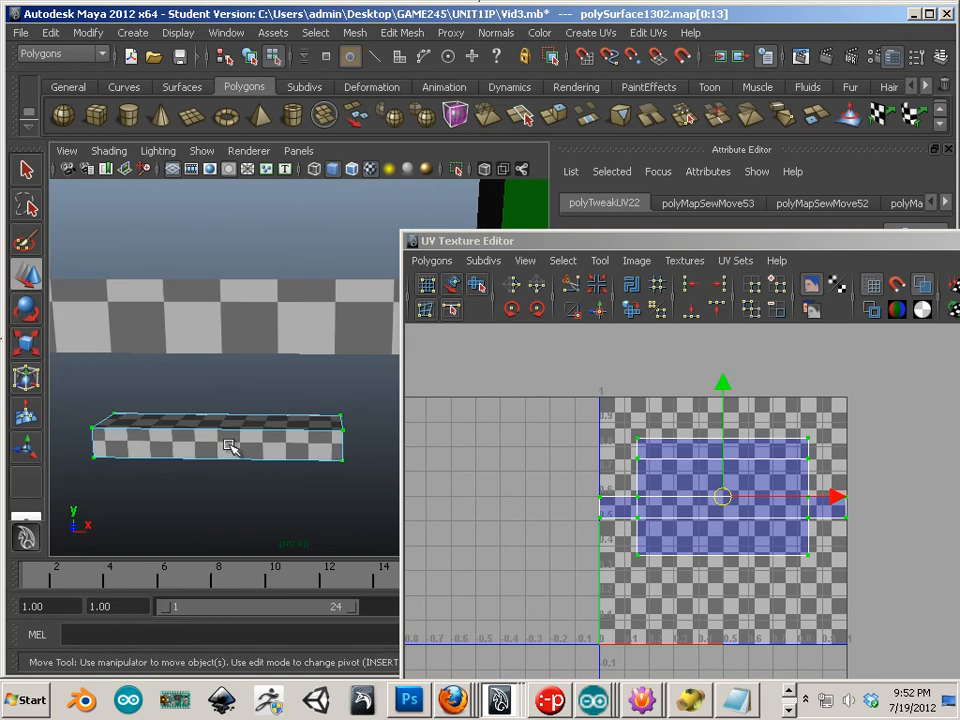
middle_click_drag(253, 375, 250, 417, "alt")
right_click_drag(249, 417, 229, 422, "alt")
middle_click_drag(225, 369, 262, 477, "alt")
right_click_drag(262, 477, 229, 426, "alt")
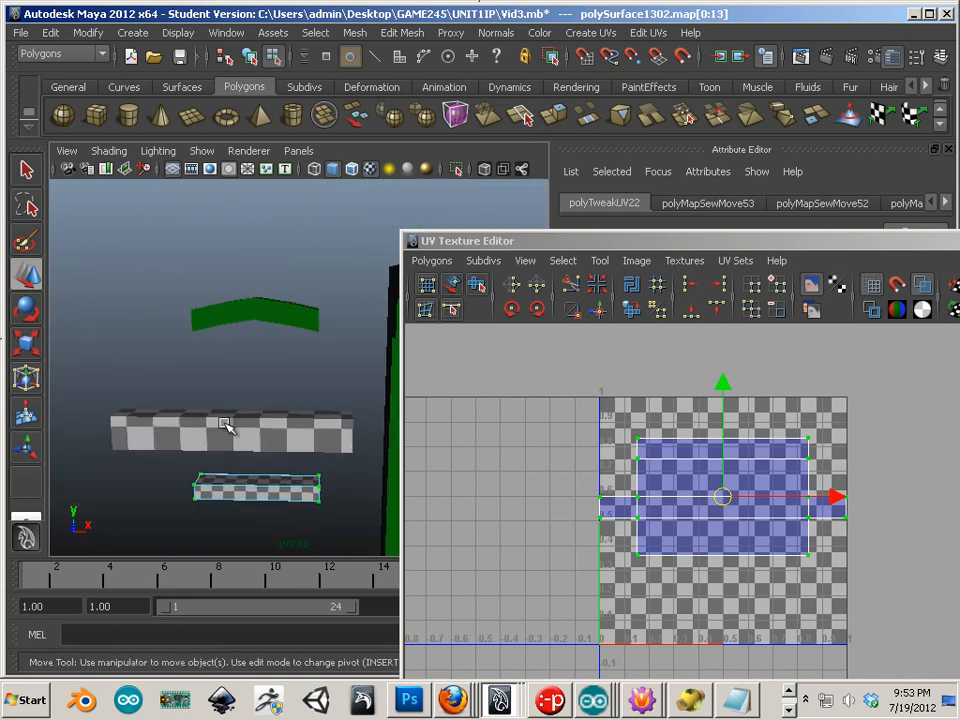
Step: Select the bent bar above the long bar and apply Automatic Mapping to it
right_click_drag(255, 317, 262, 312)
left_click(260, 312)
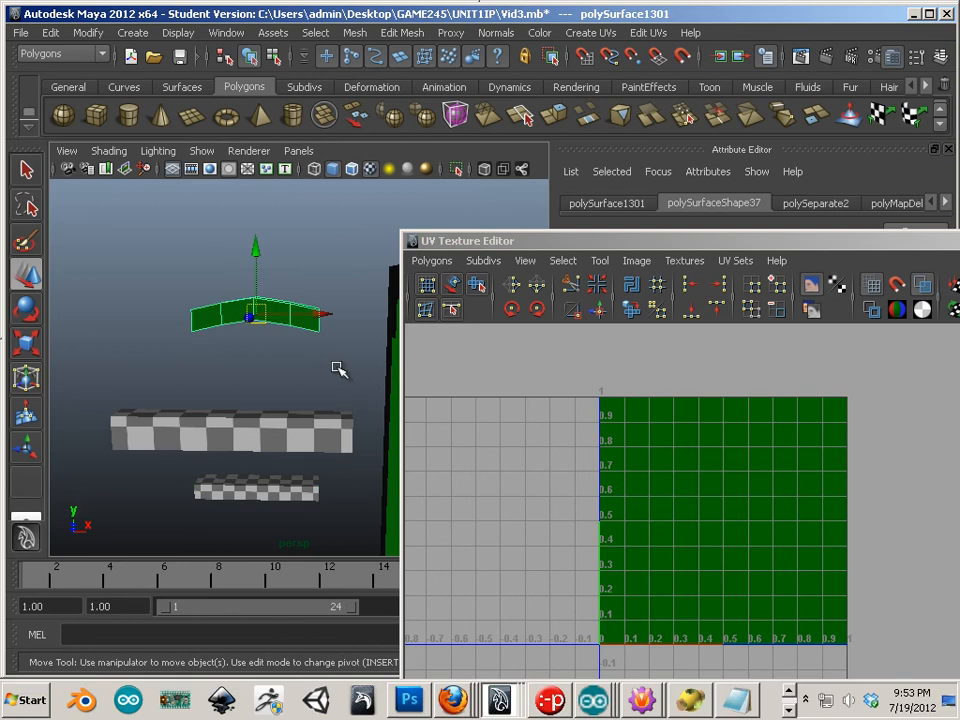
middle_click_drag(336, 368, 324, 386, "alt")
mouse_move(311, 364)
right_mouse_down("alt")
mouse_move(346, 395)
mouse_move(300, 377)
right_mouse_up("alt")
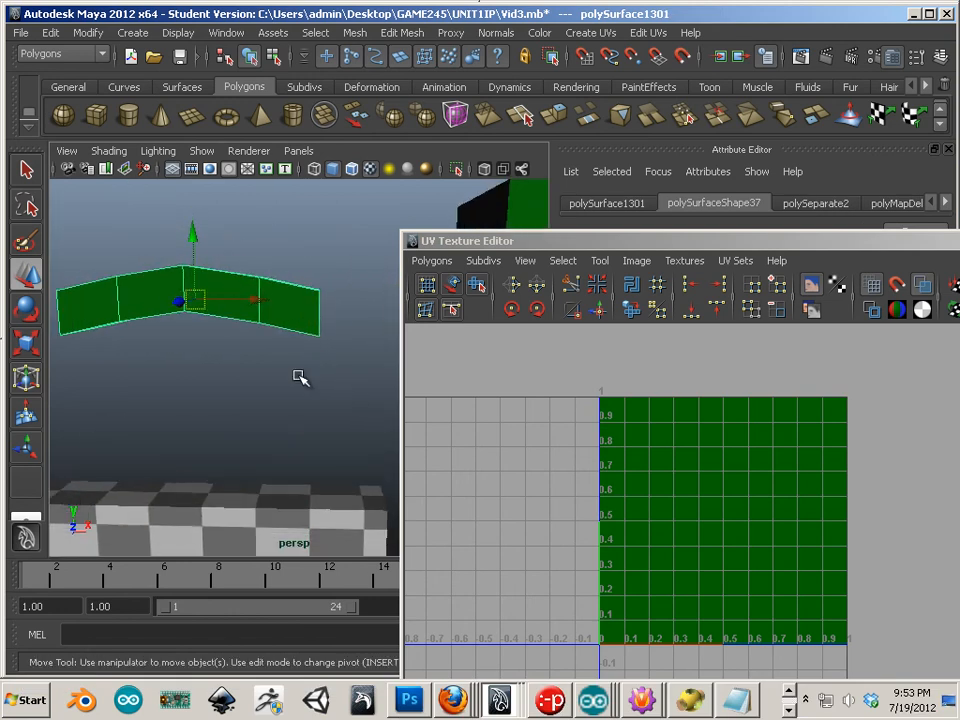
middle_click_drag(262, 357, 350, 390, "alt")
right_click_drag(342, 389, 290, 366, "alt")
middle_click_drag(312, 384, 265, 343, "alt")
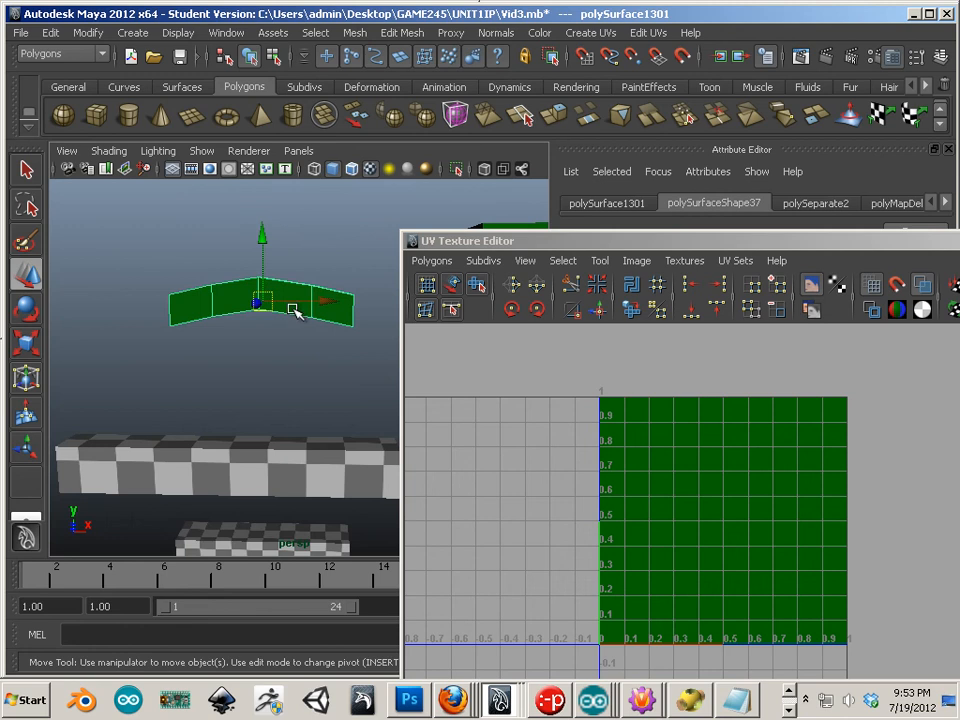
mouse_move(260, 335)
right_mouse_down("alt")
mouse_move(253, 356)
mouse_move(266, 356)
right_mouse_up("alt")
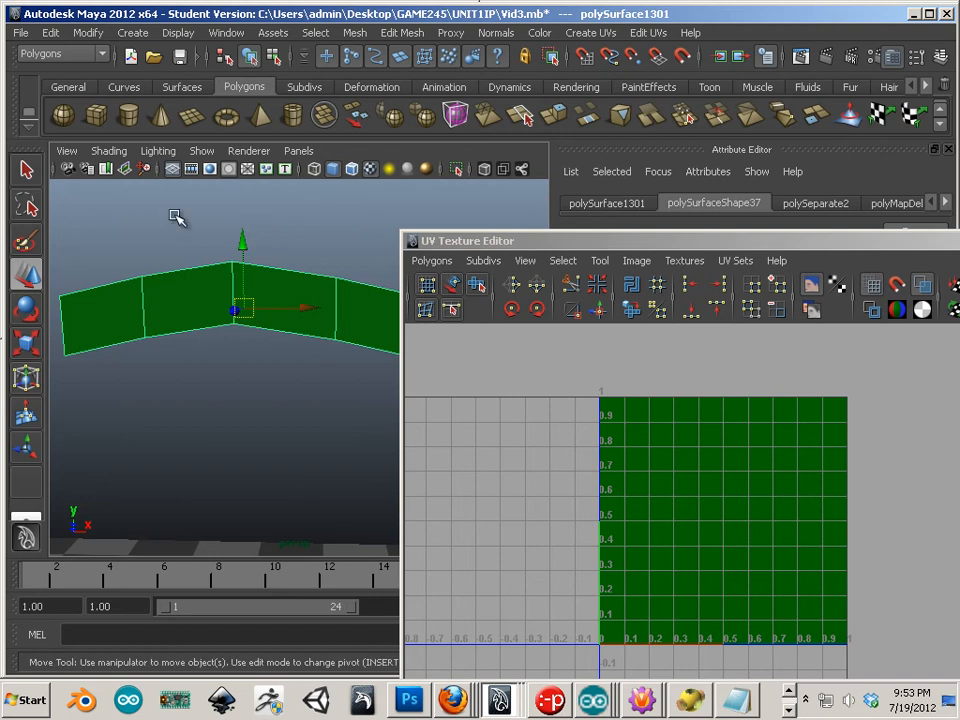
left_click(590, 32)
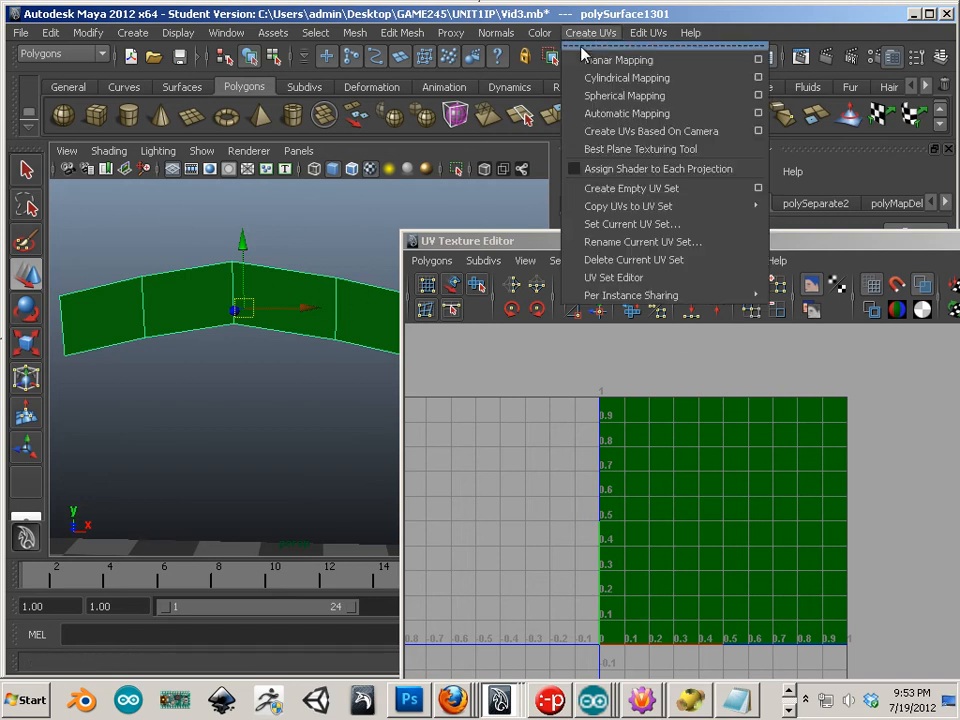
left_click(600, 113)
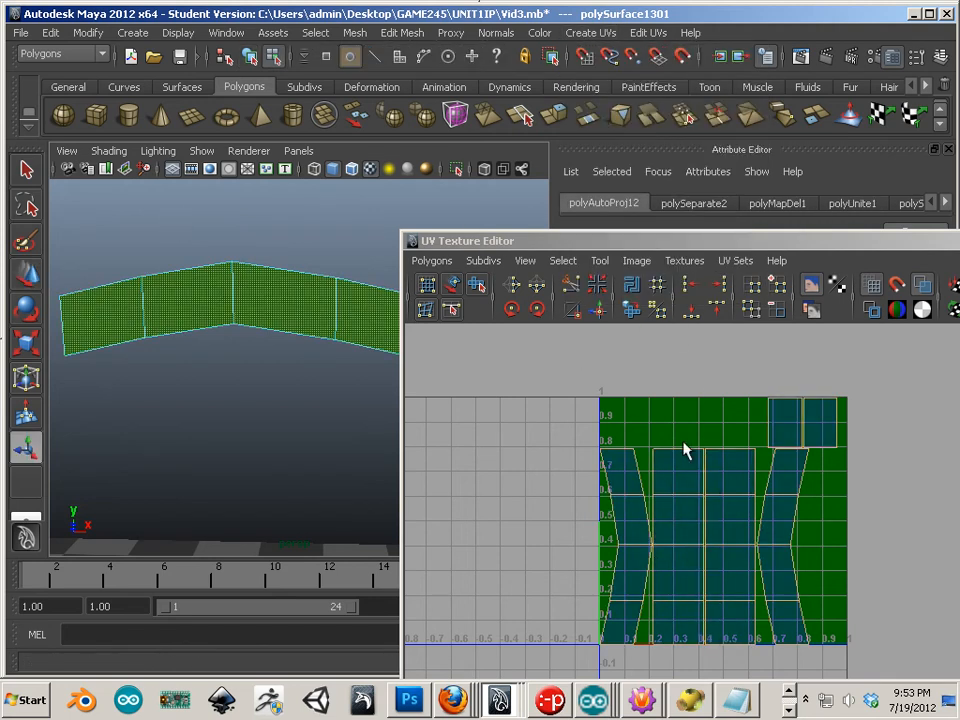
Step: Straighten the outer edge of the leftmost bent UV strip by aligning its UVs to the minimum U value
middle_click_drag(670, 311, 665, 455, "alt")
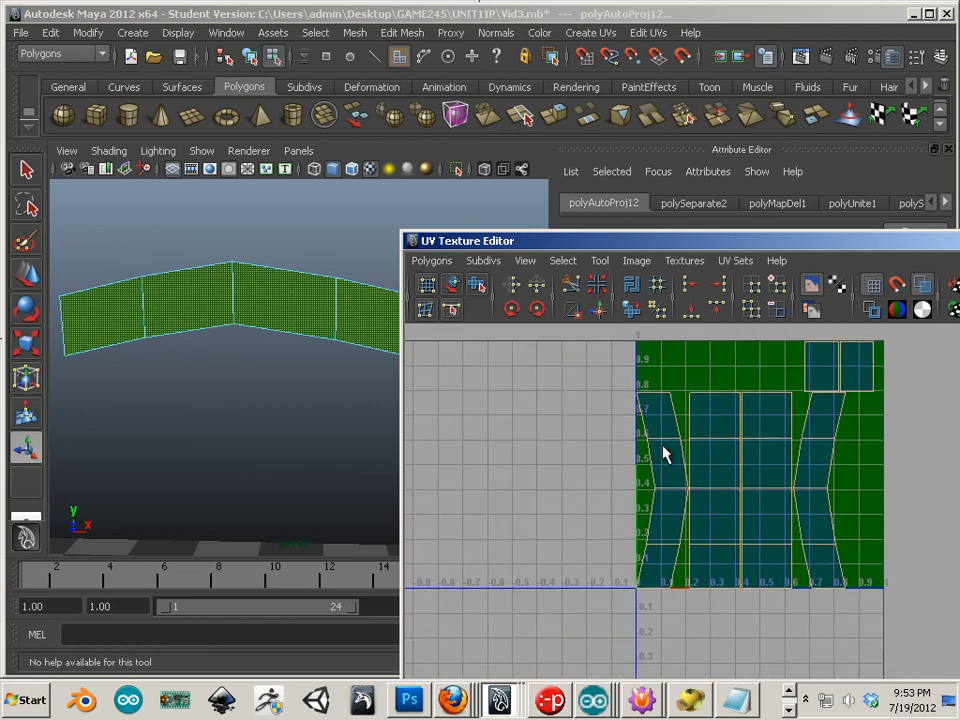
right_click_drag(664, 451, 715, 440)
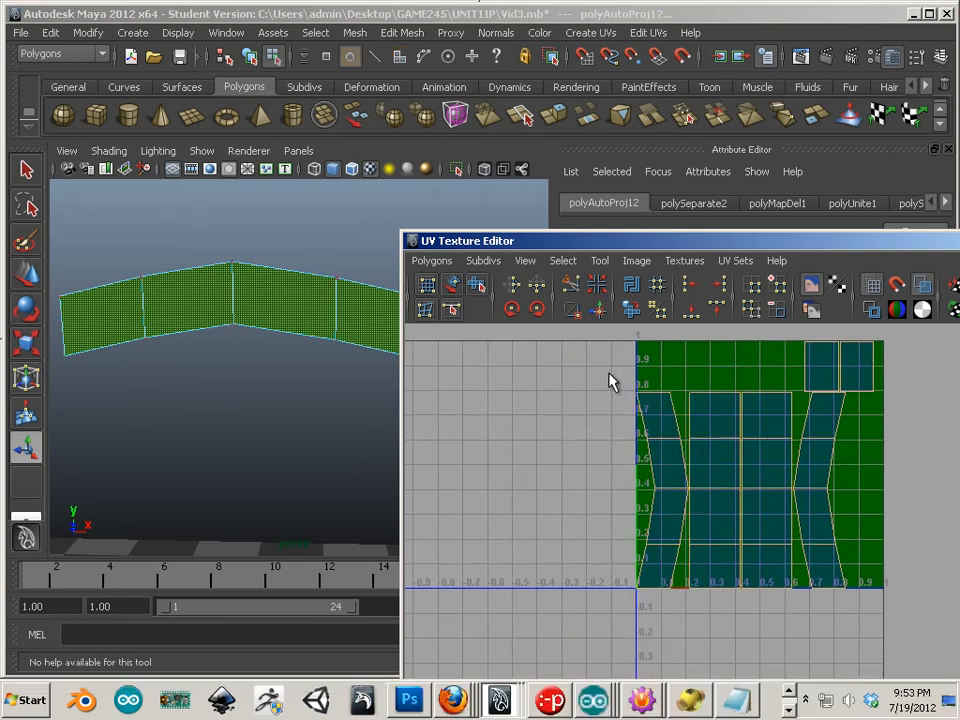
left_click_drag(664, 612, 664, 606)
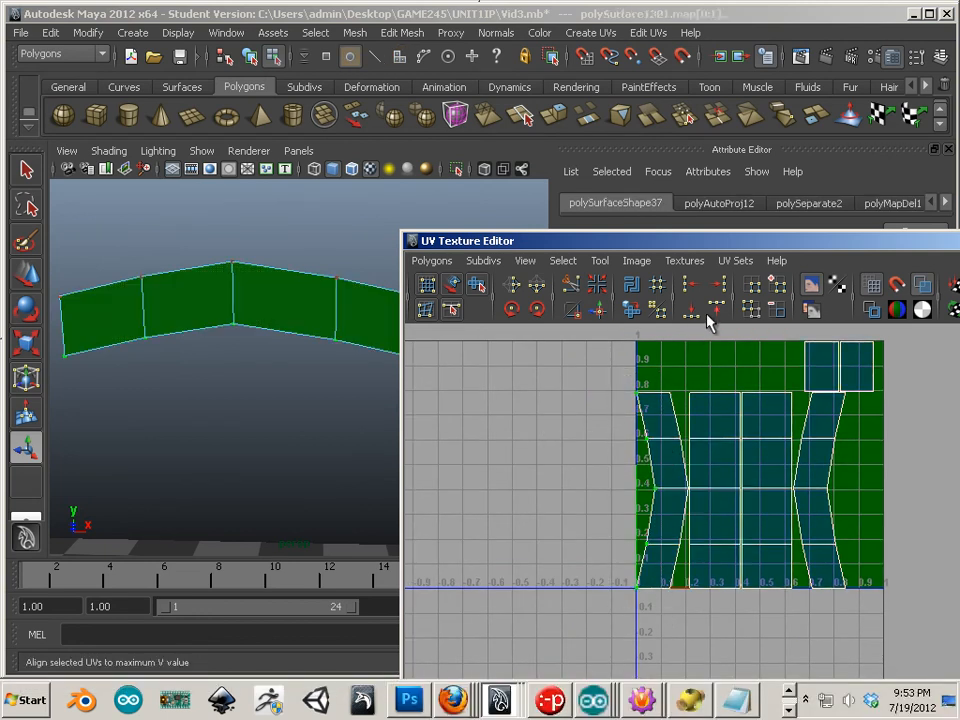
left_click(692, 286)
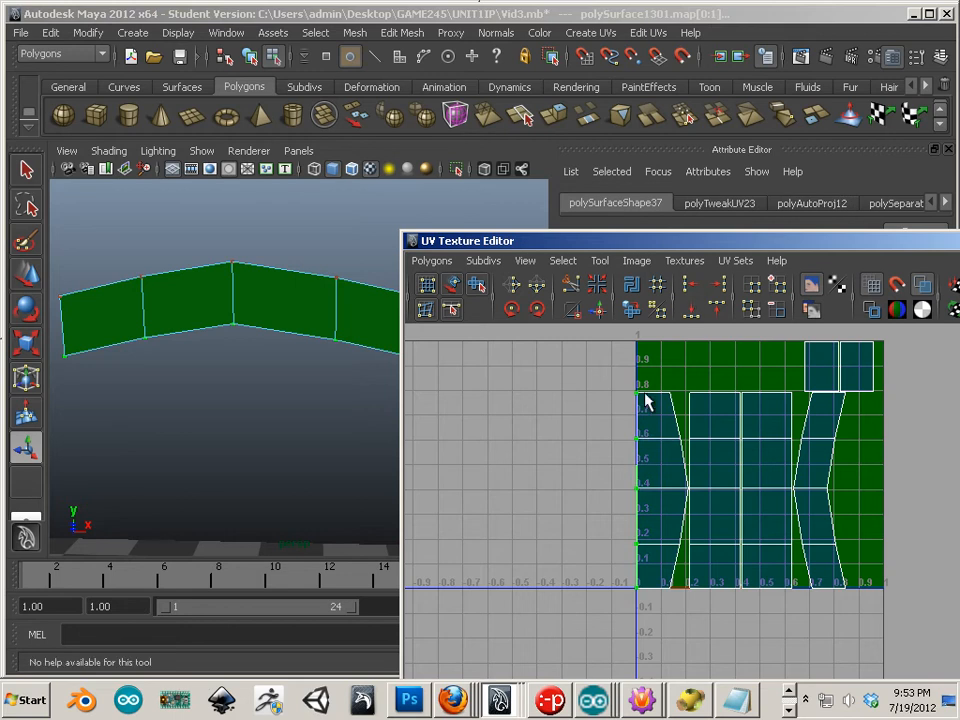
Step: Move that whole strip left out of the 0–1 space and align its right-edge UVs to the minimum U value
right_click_drag(645, 401, 675, 379, "ctrl")
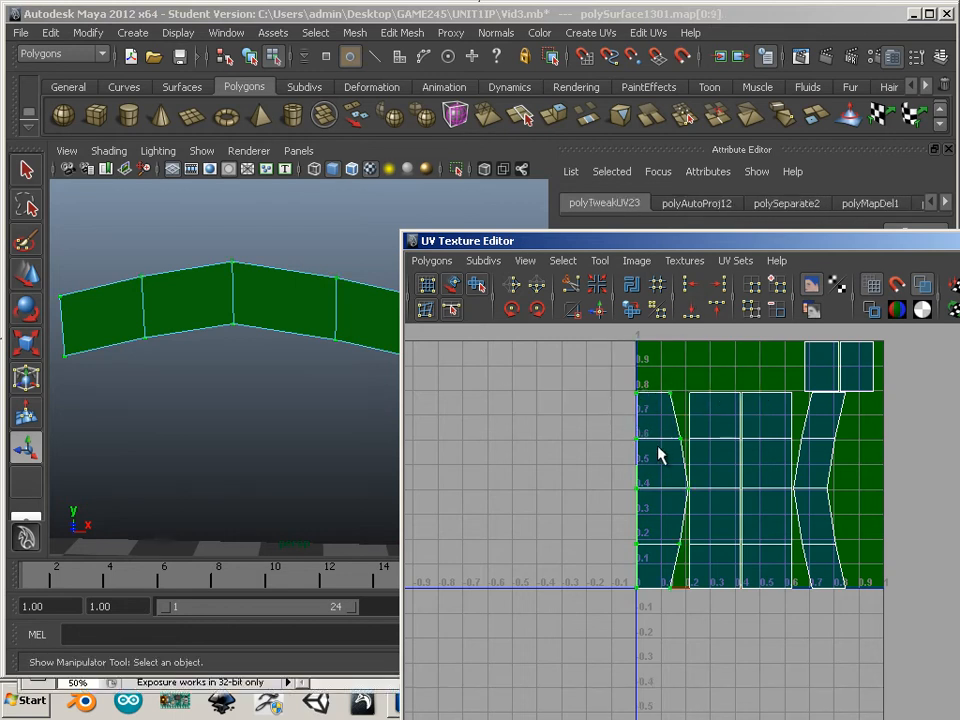
key("w")
left_click_drag(776, 492, 675, 489)
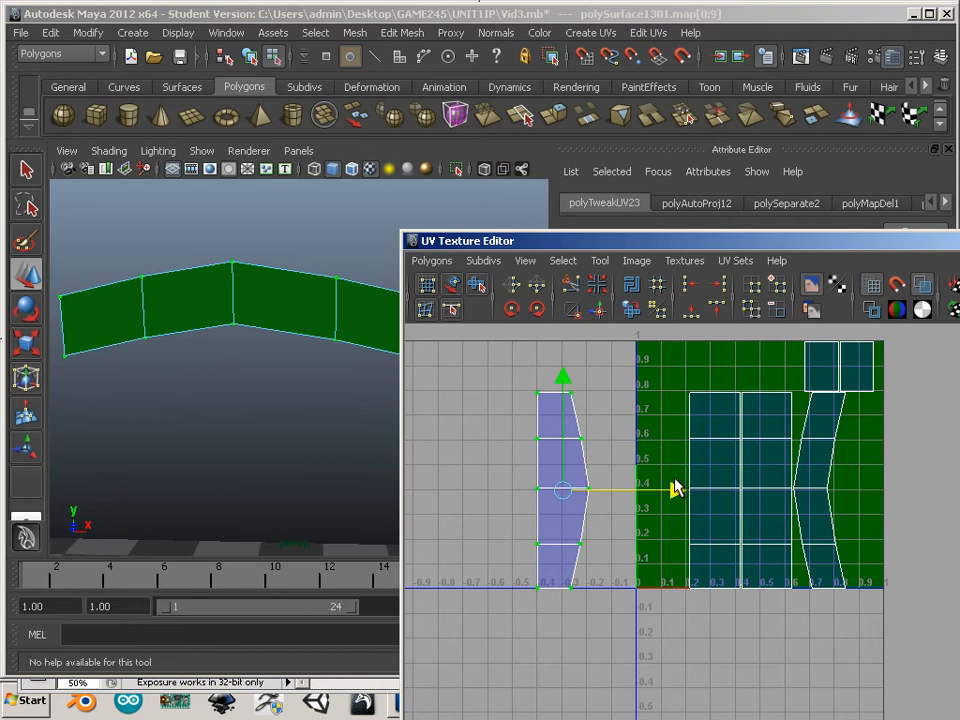
left_click(615, 388)
left_click_drag(611, 365, 575, 603)
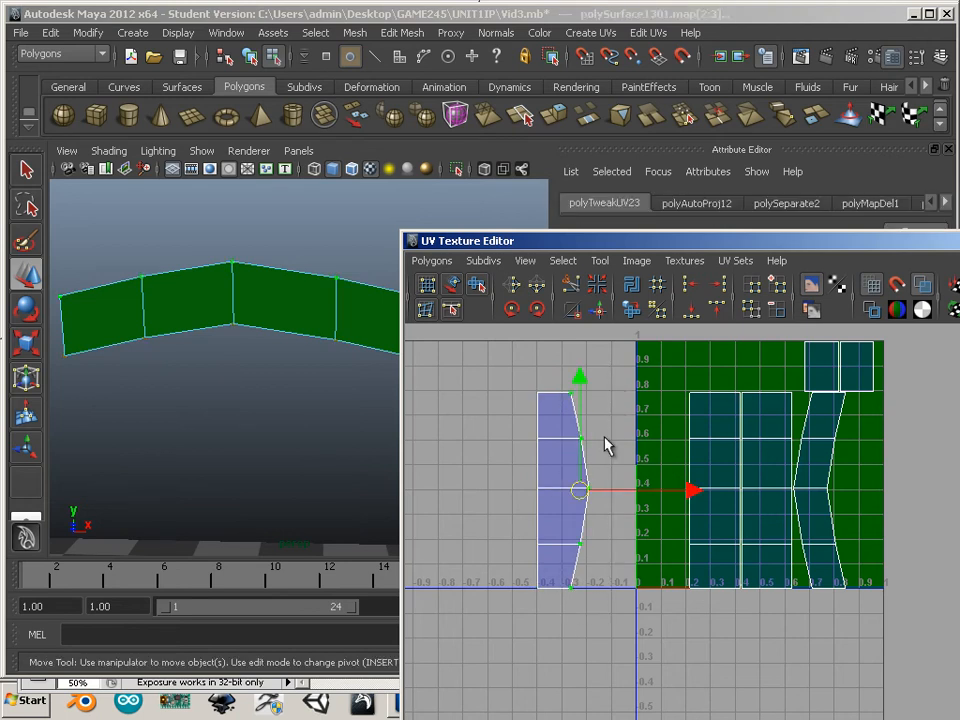
left_click(690, 285)
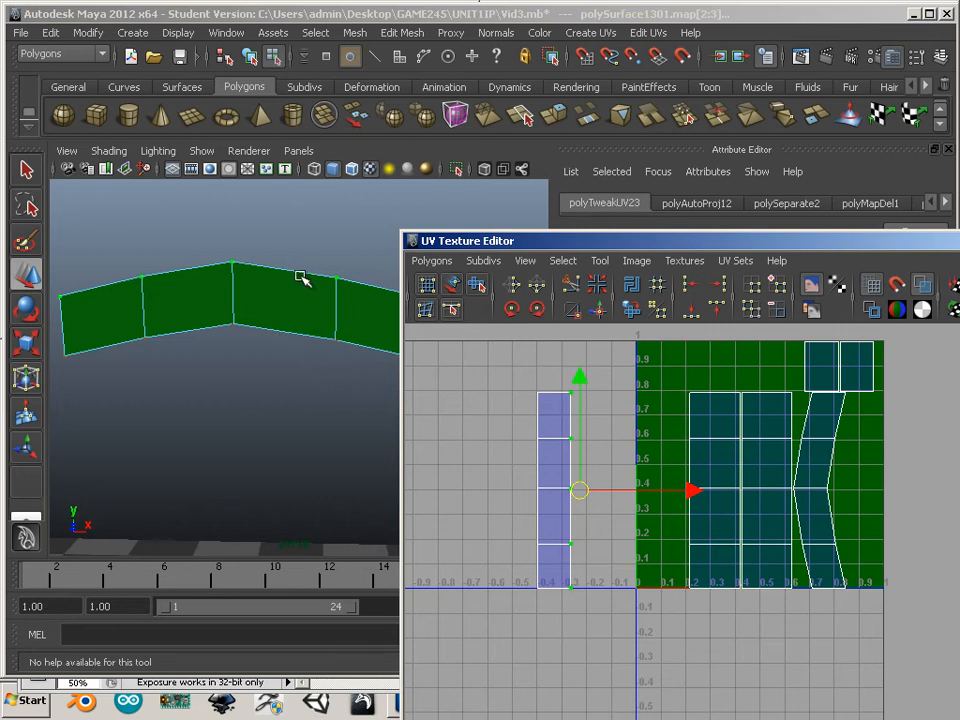
Step: Select the full UV shells of the two straight middle strips and move them left toward the straightened strip
middle_click_drag(635, 532, 579, 528, "alt")
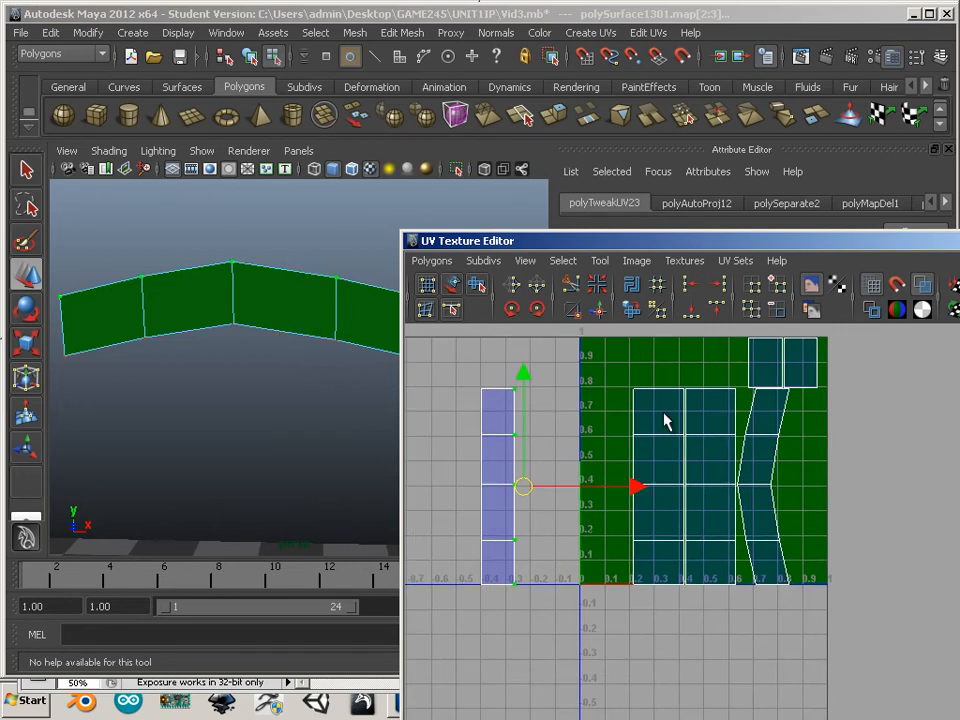
right_click_drag(665, 410, 706, 410)
left_click_drag(635, 500, 725, 607)
right_click_drag(693, 548, 735, 521, "ctrl")
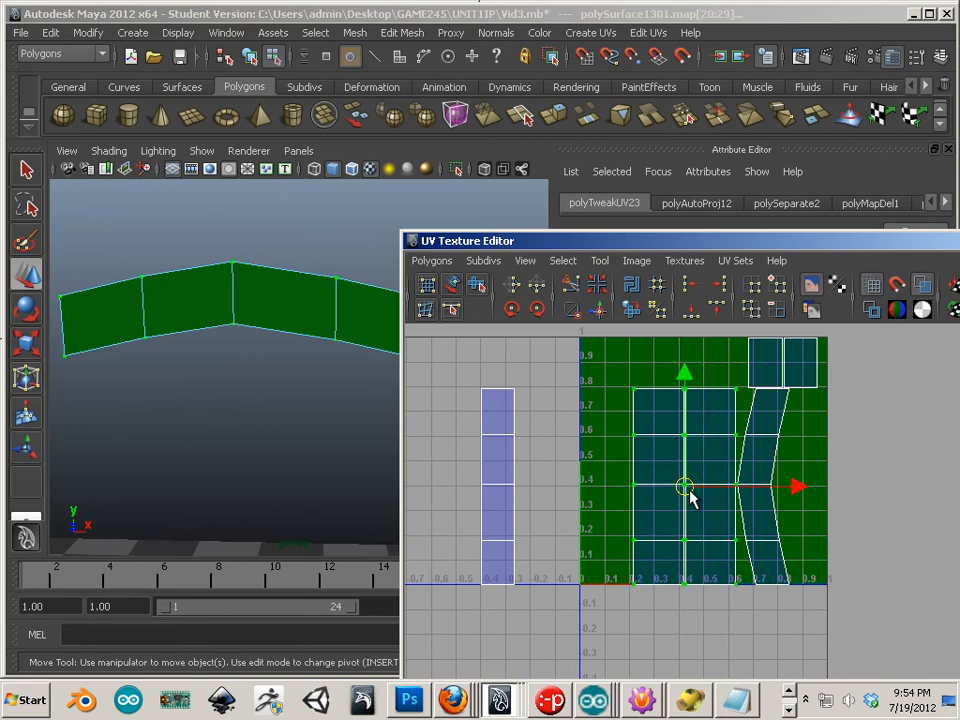
left_click_drag(692, 497, 600, 488)
Step: Select the straightened strip's right-hand edges and move and sew the strip onto the neighbouring middle strip
right_click_drag(502, 428, 527, 414)
left_click(503, 418)
left_click_drag(506, 411, 507, 563)
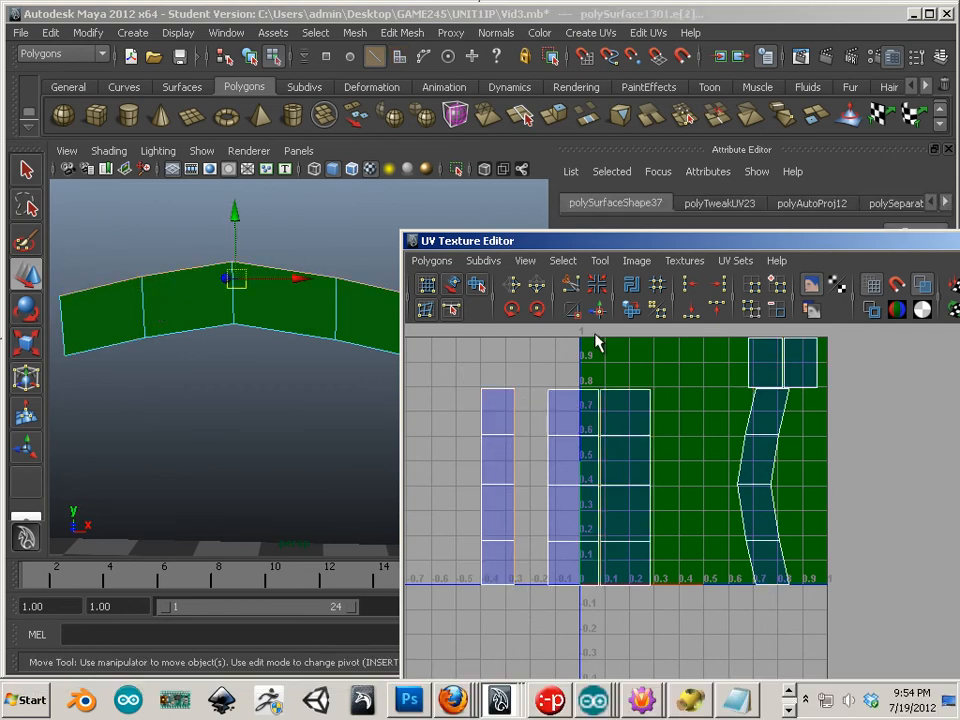
left_click(598, 311)
left_click(547, 418)
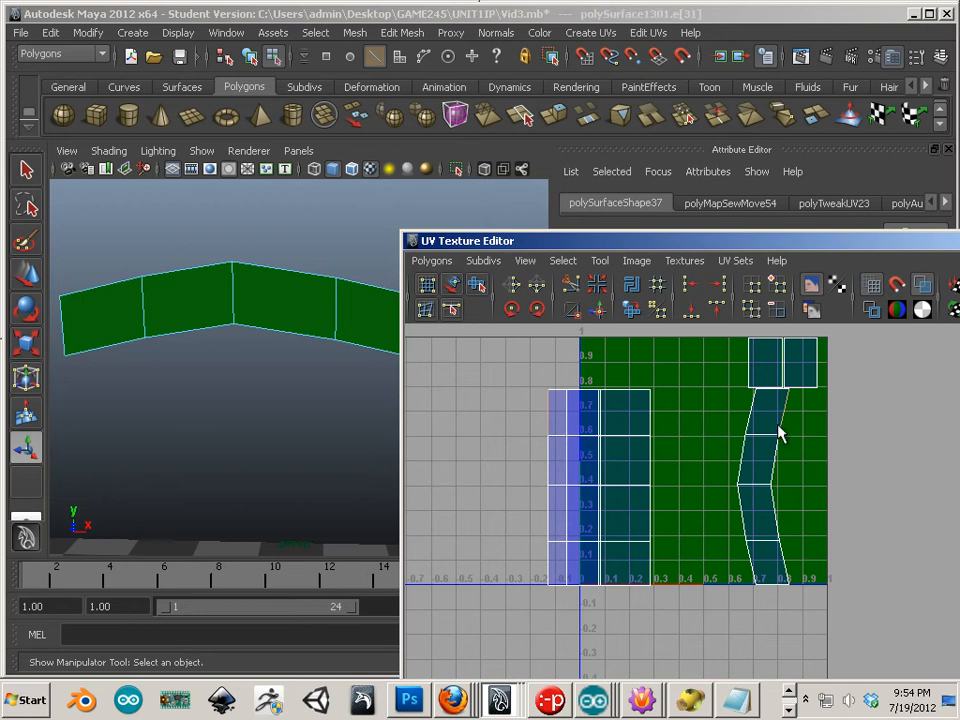
Step: Select the leftmost UV strip's full shell and move it left, clear of the other strips
middle_click_drag(740, 480, 727, 478, "alt")
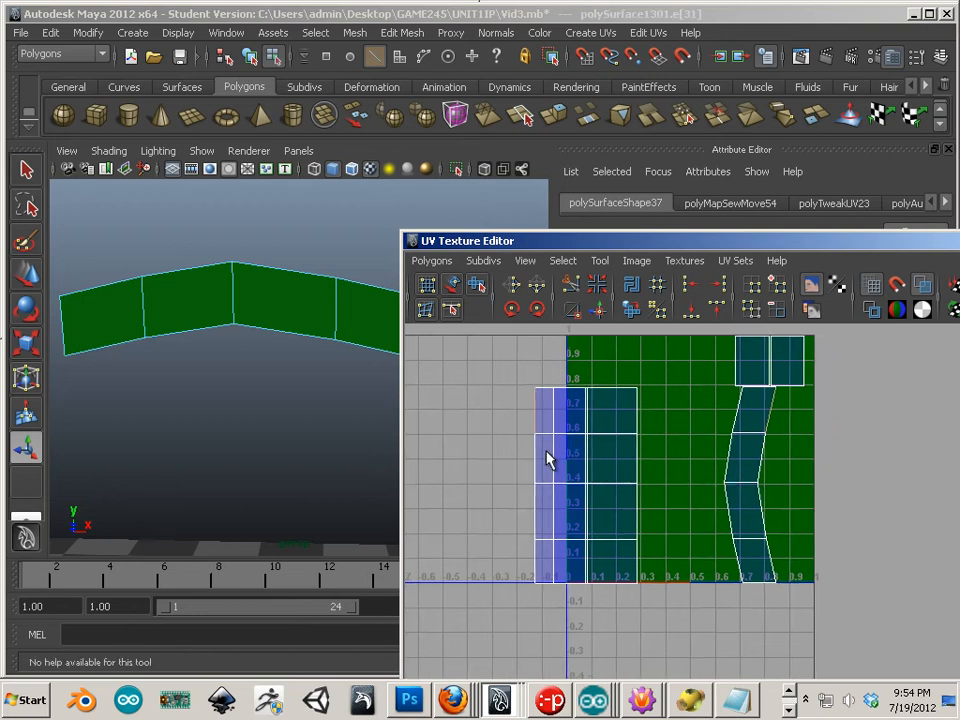
right_click_drag(547, 441, 606, 436)
right_click_drag(543, 435, 568, 422, "ctrl")
key("w")
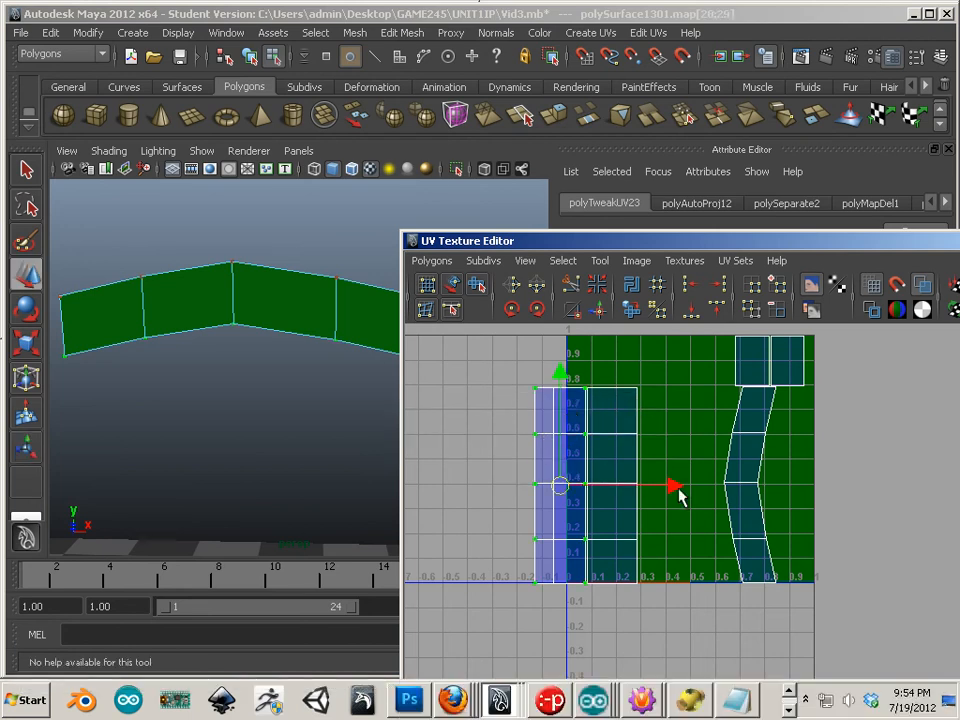
left_click_drag(679, 494, 579, 491)
left_click(504, 444)
Step: Select the separated strip's long edges facing the neighbouring strips and move and sew it onto them
right_click_drag(474, 413, 543, 381)
left_click_drag(565, 419, 531, 415)
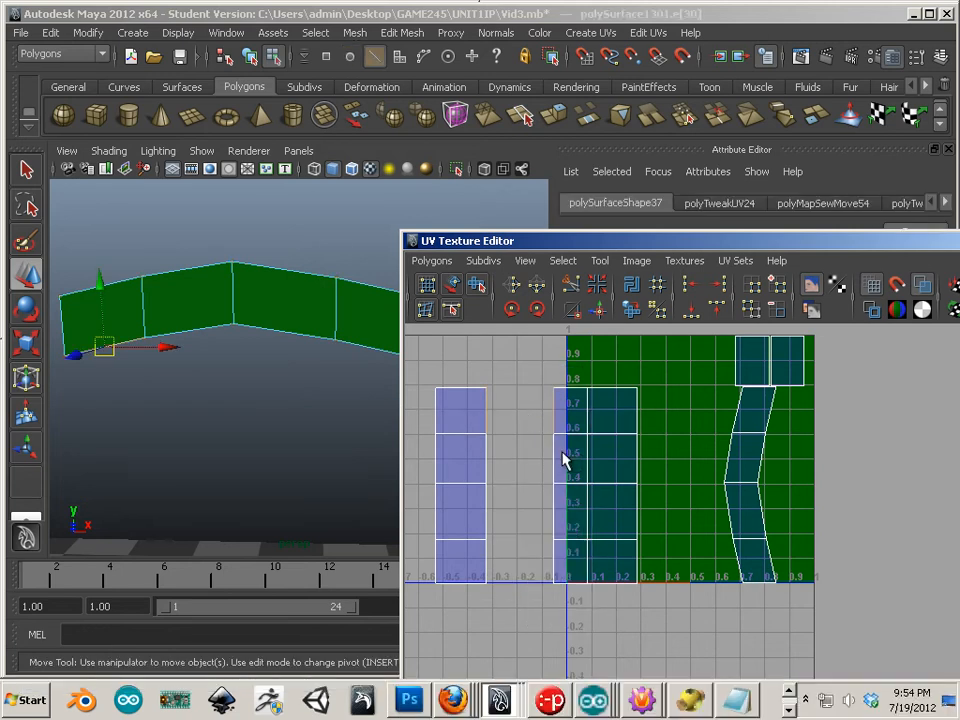
left_click_drag(563, 453, 538, 511, "shift")
left_click_drag(561, 555, 542, 566, "shift")
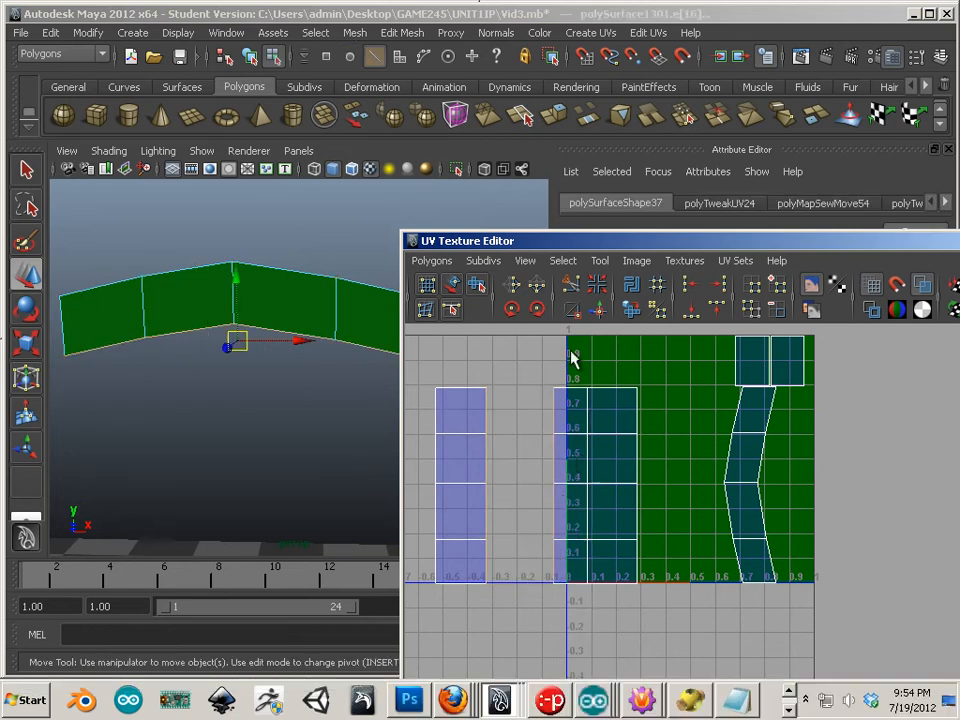
left_click(598, 311)
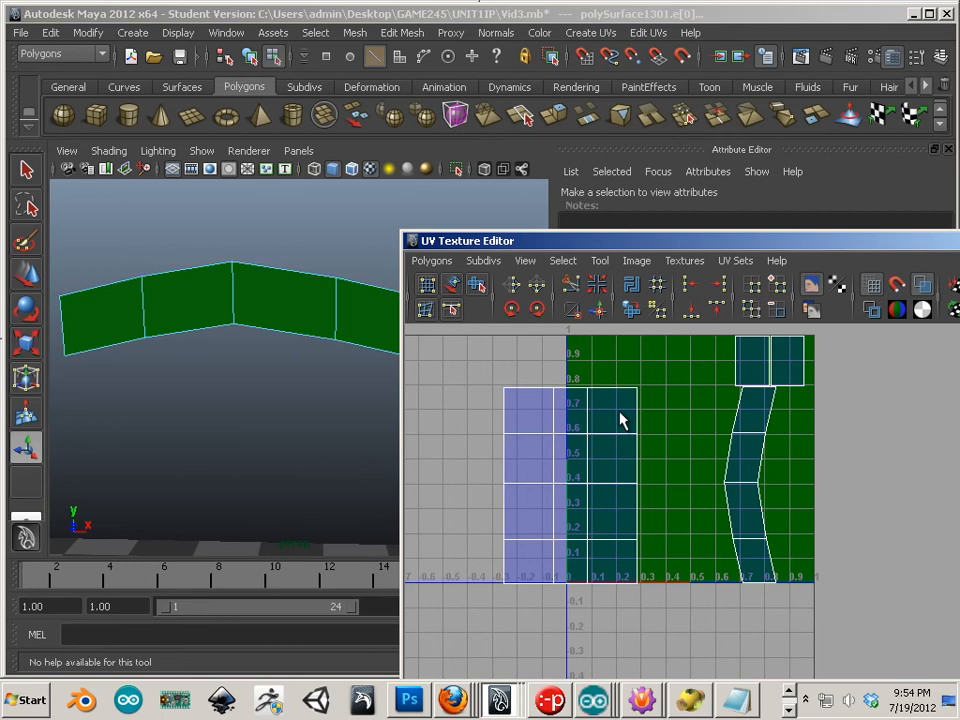
Step: Select the full UV shell of the remaining bent strip and move it right, outside the 0–1 space
middle_click_drag(621, 418, 511, 426, "alt")
right_click_drag(637, 411, 726, 349)
left_click(660, 432)
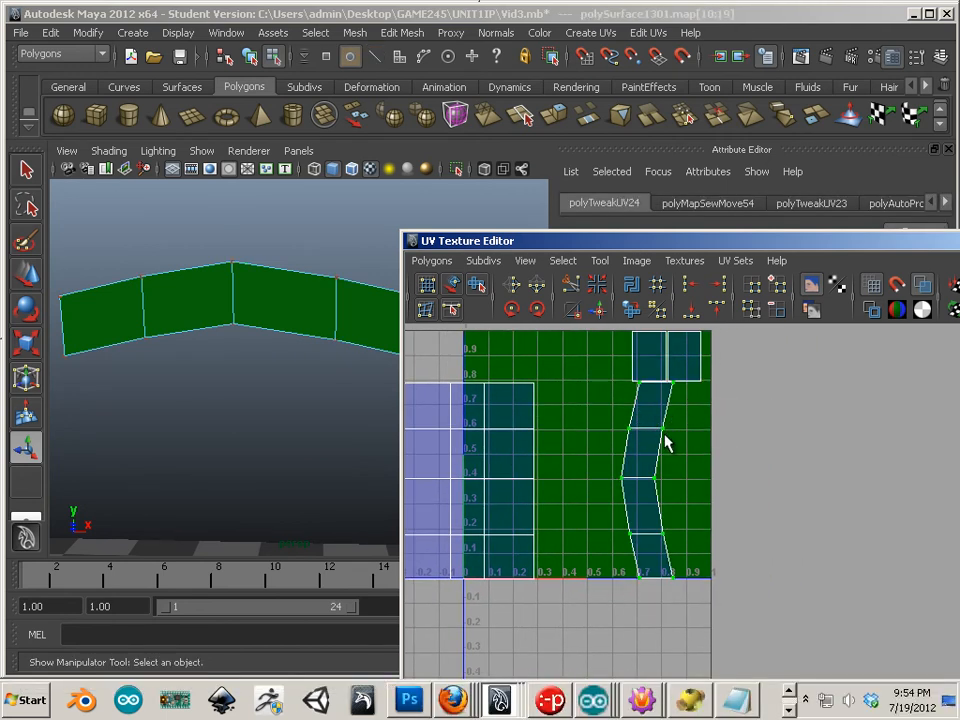
key("w")
middle_click_drag(652, 445, 737, 443)
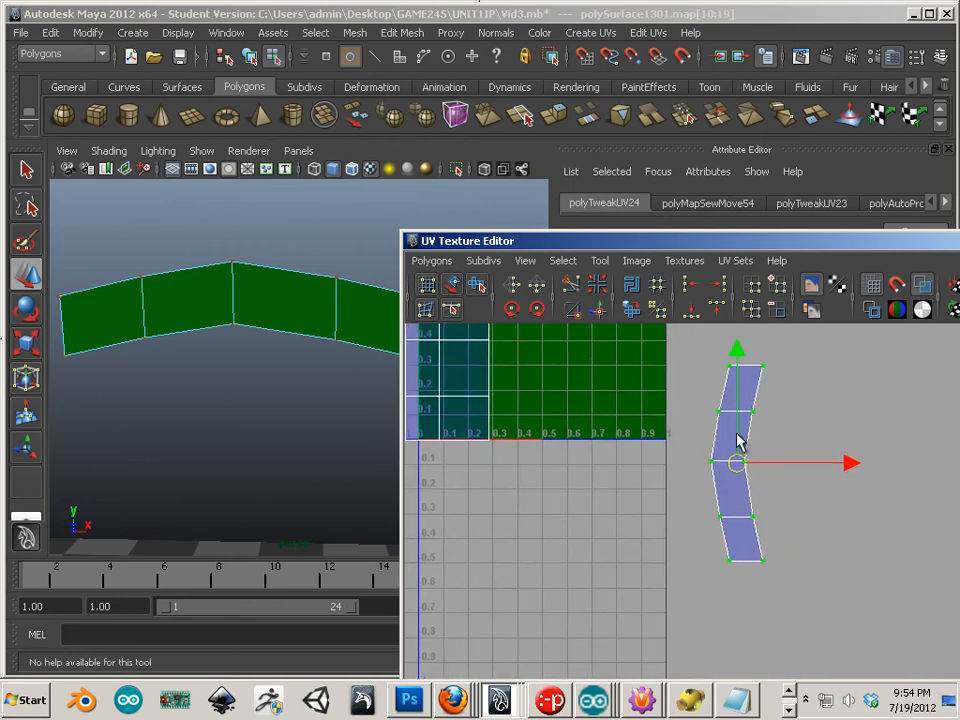
Step: Straighten both long sides of the bent strip by aligning each side's UVs to the maximum U value
right_click_drag(737, 443, 800, 437)
left_click_drag(741, 541, 738, 578)
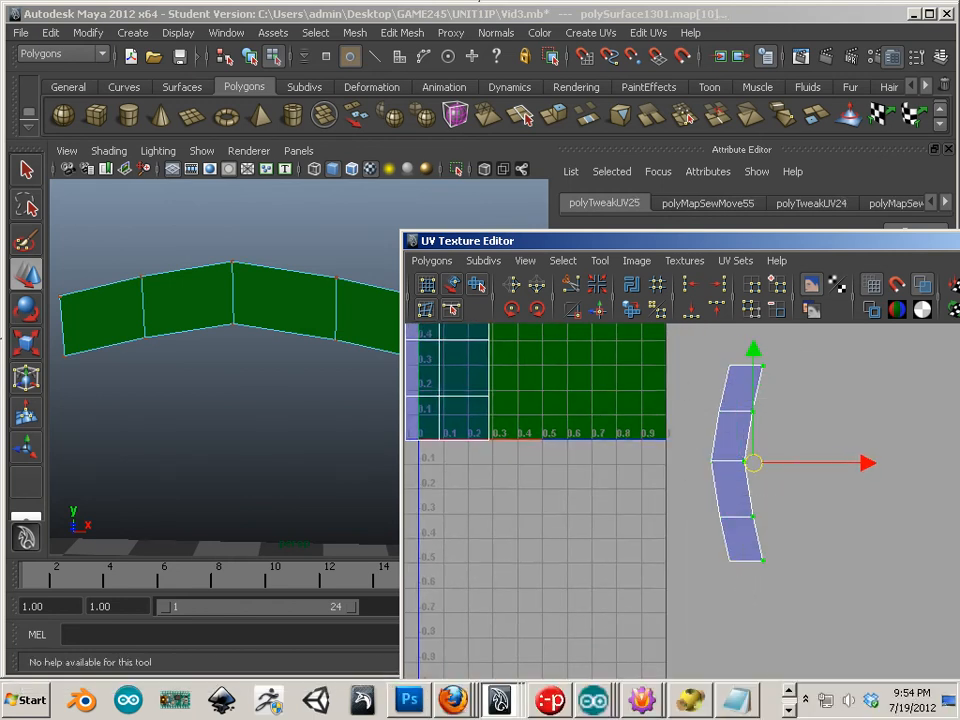
left_click(719, 285)
left_click_drag(733, 602, 733, 602)
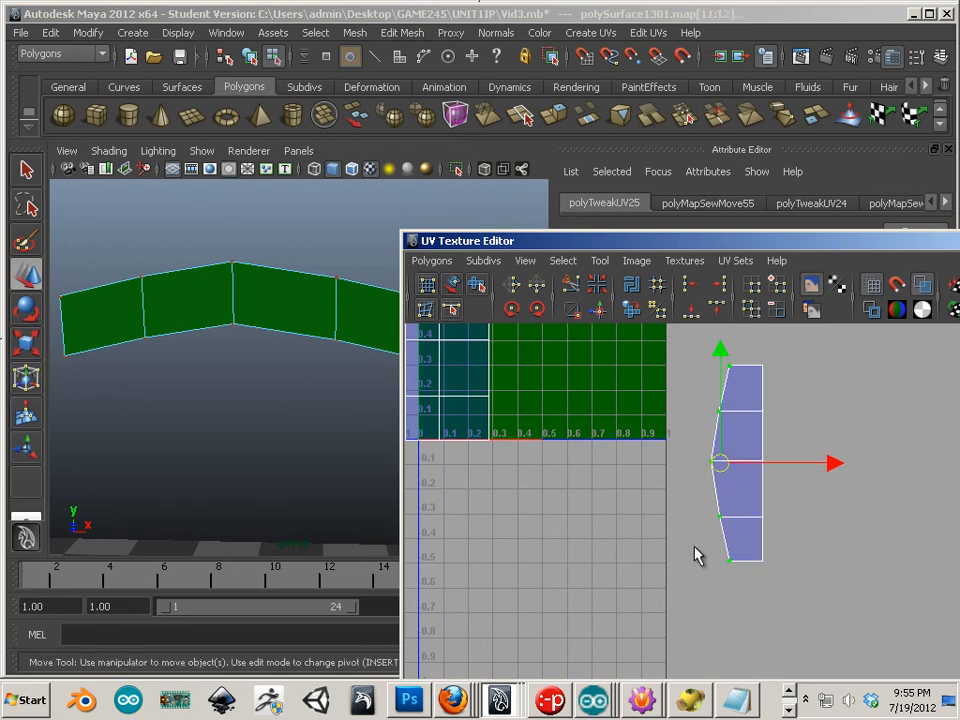
left_click(719, 285)
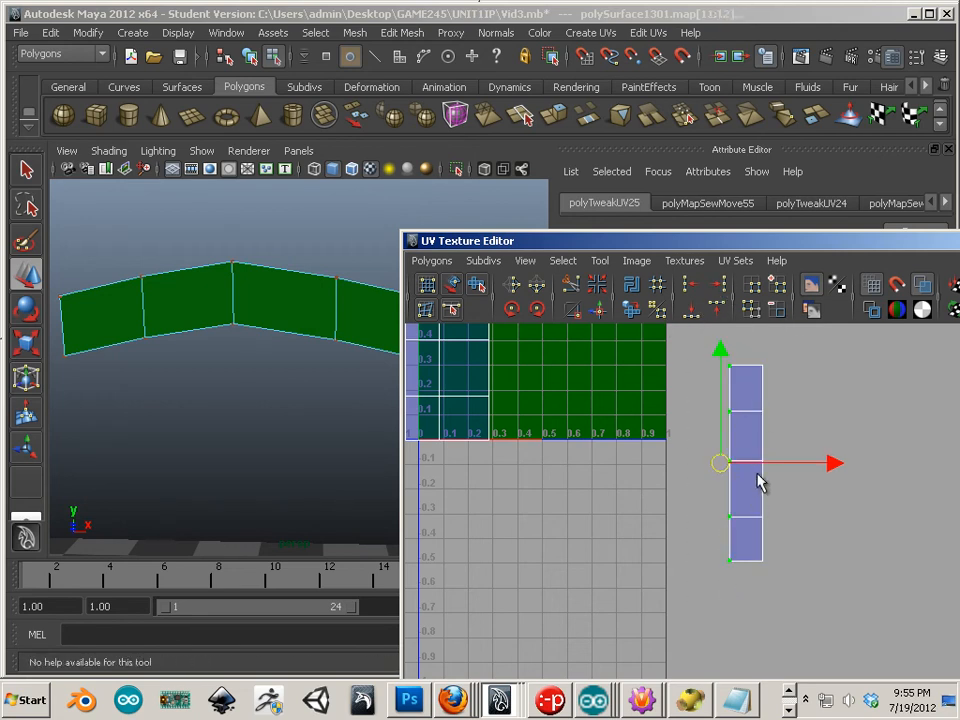
Step: Select all the edges along the straightened strip's left side and move and sew it onto the main UV block
right_click_drag(732, 461, 693, 453, "alt")
middle_click_drag(693, 453, 709, 529, "alt")
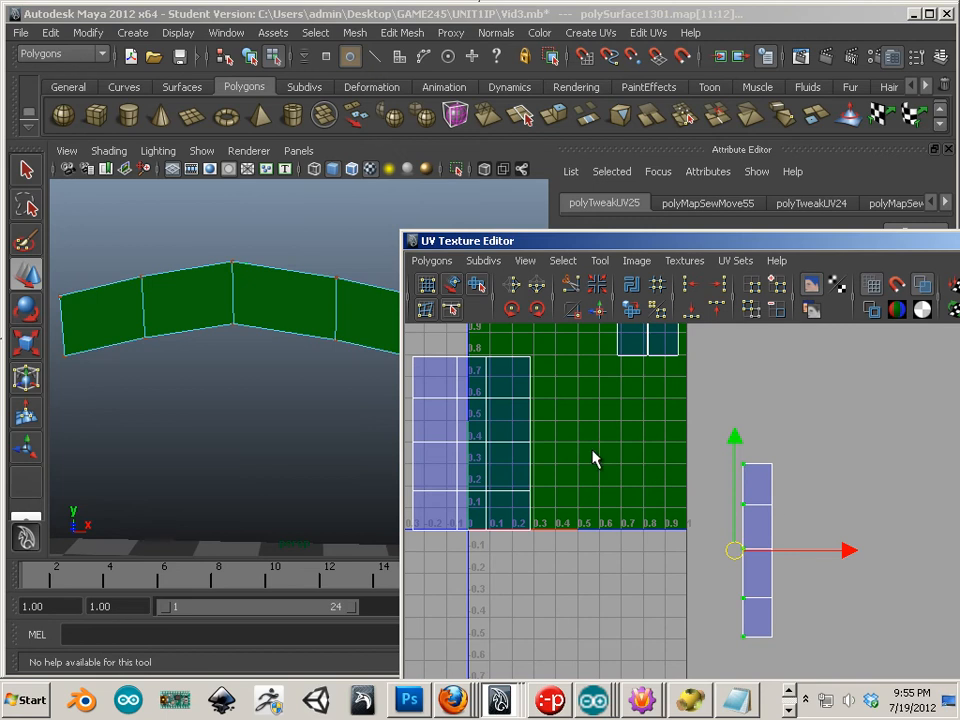
right_click_drag(751, 514, 747, 443)
left_click(743, 485)
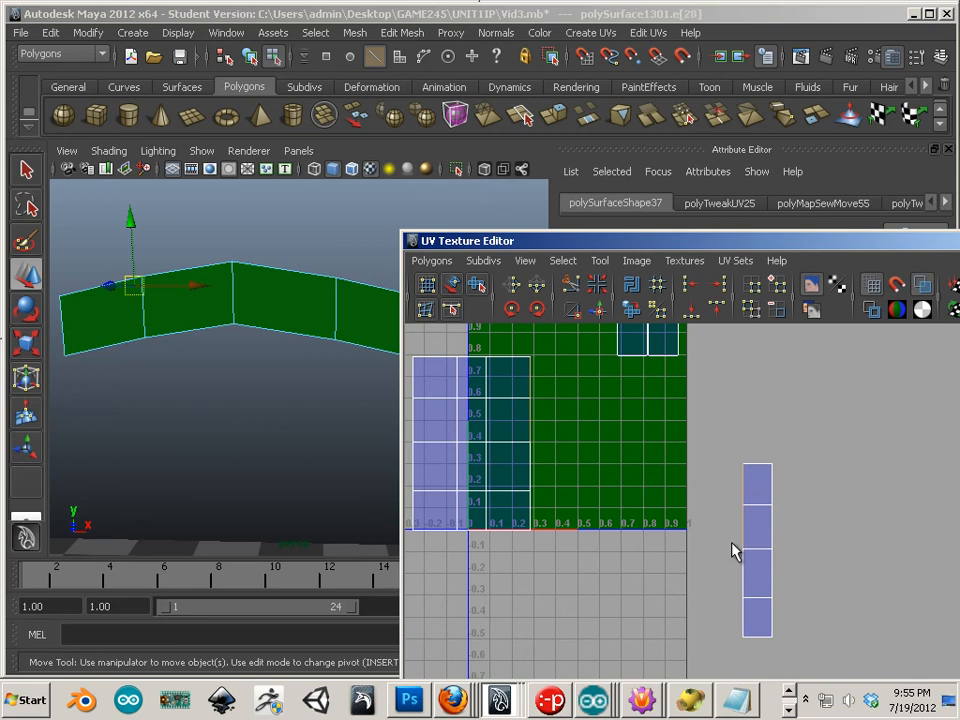
left_click(734, 543, "shift")
left_click(739, 573, "shift")
left_click(741, 616, "shift")
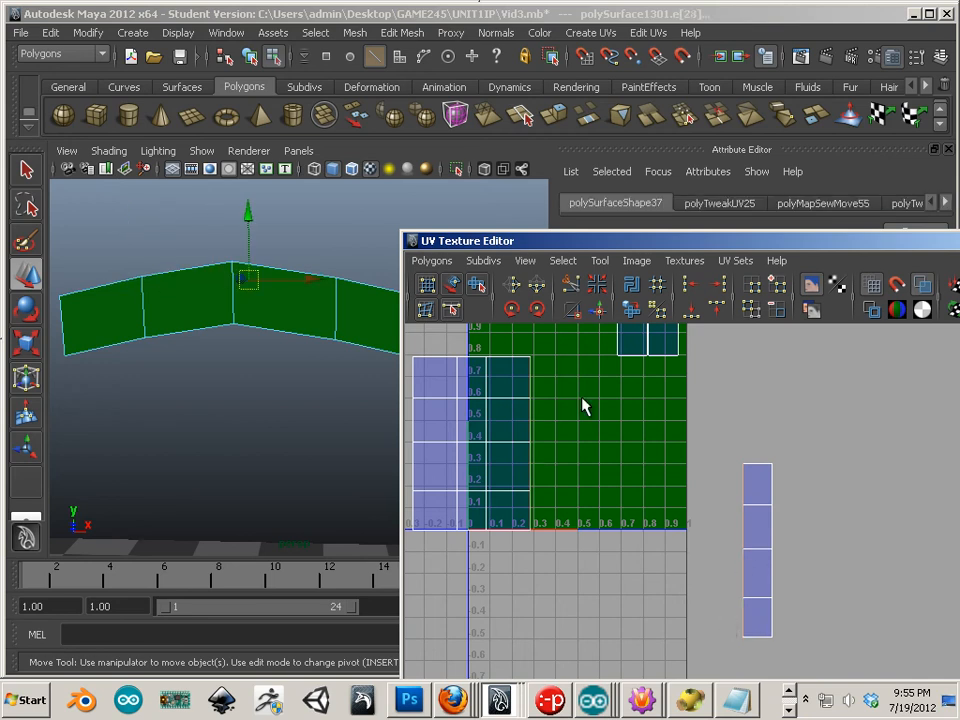
left_click(600, 312)
middle_click_drag(512, 390, 581, 420, "alt")
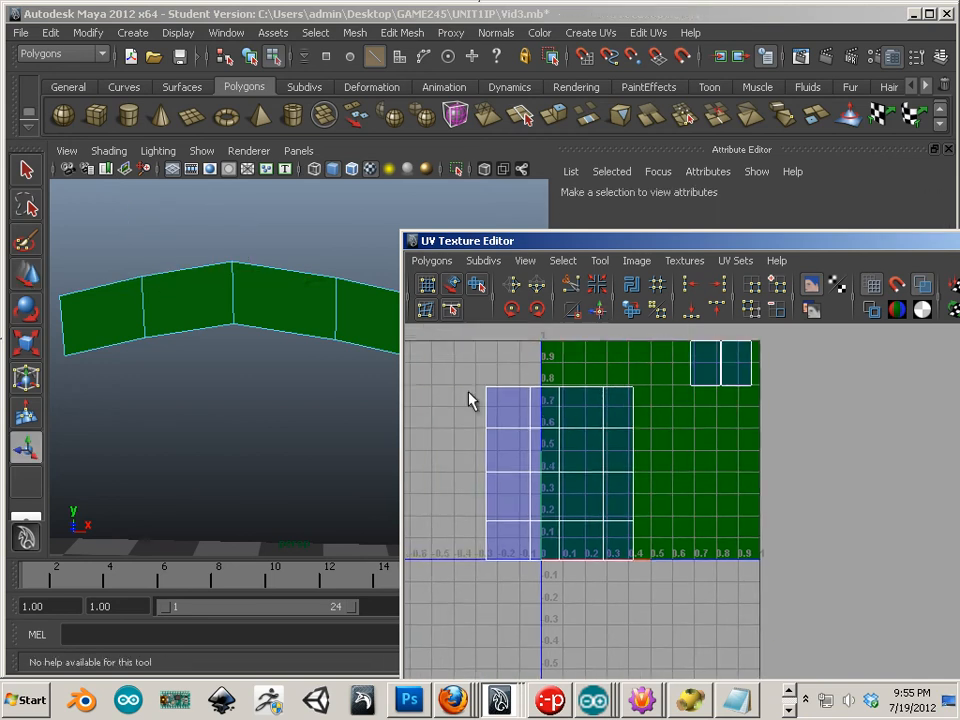
Step: Select the end edges of the narrow UV strip and move and sew the two small end-cap shells onto it
right_click_drag(300, 302, 294, 336)
left_click(302, 308)
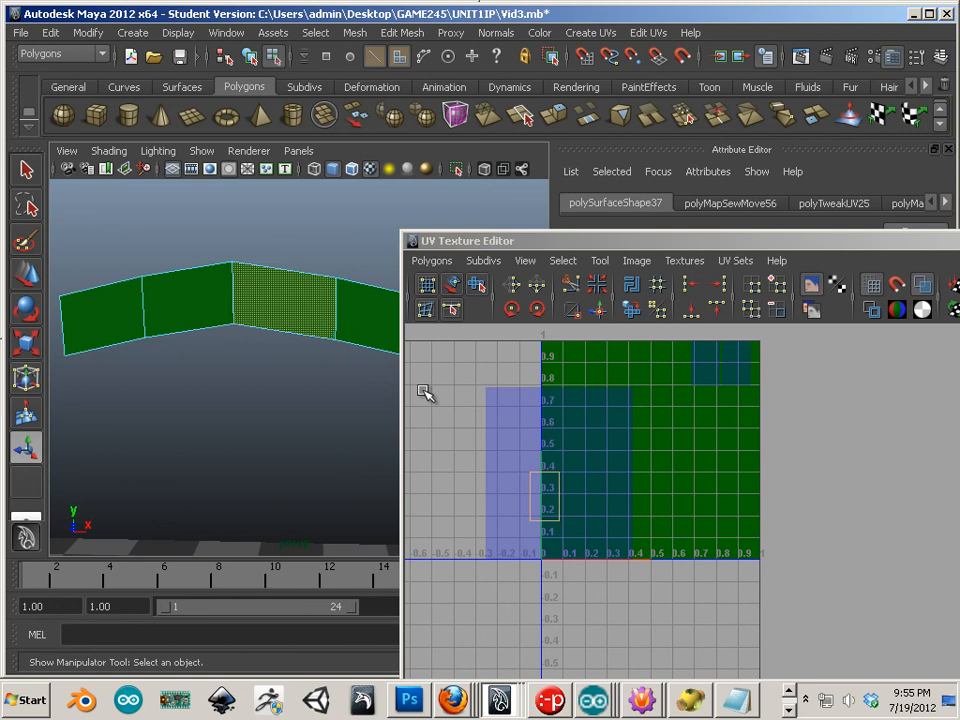
left_click(557, 369)
right_click_drag(536, 396, 546, 352)
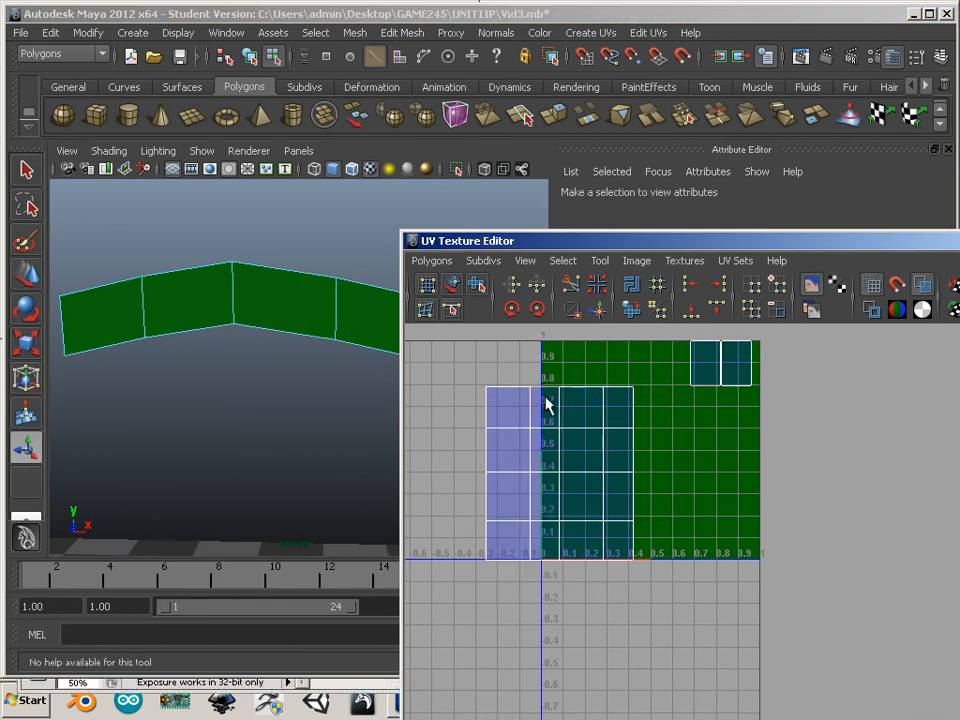
left_click(547, 415)
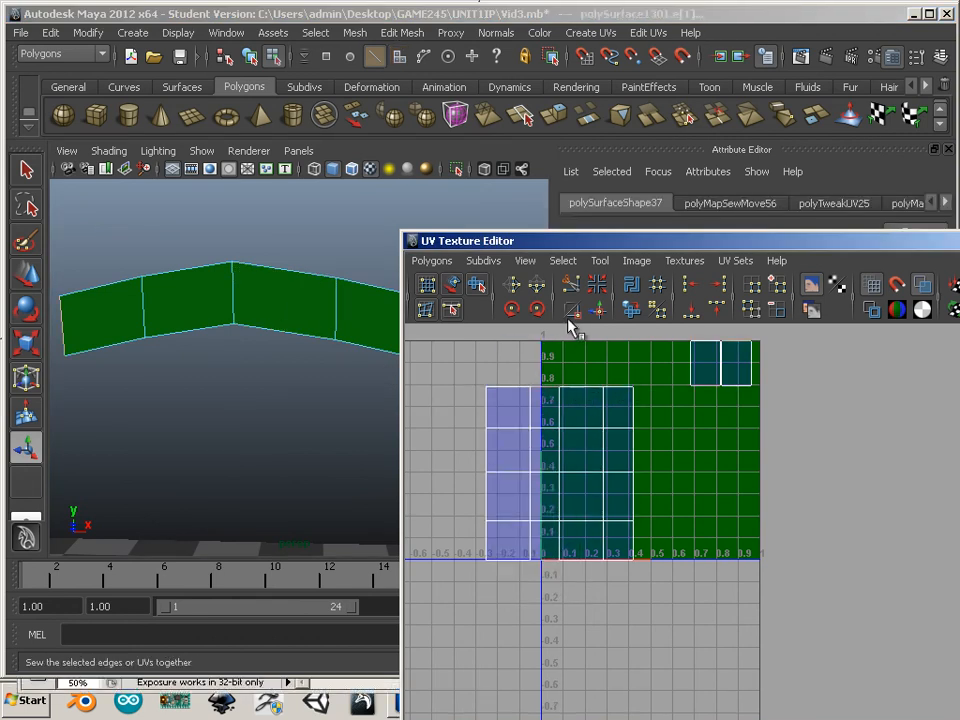
left_click(599, 311)
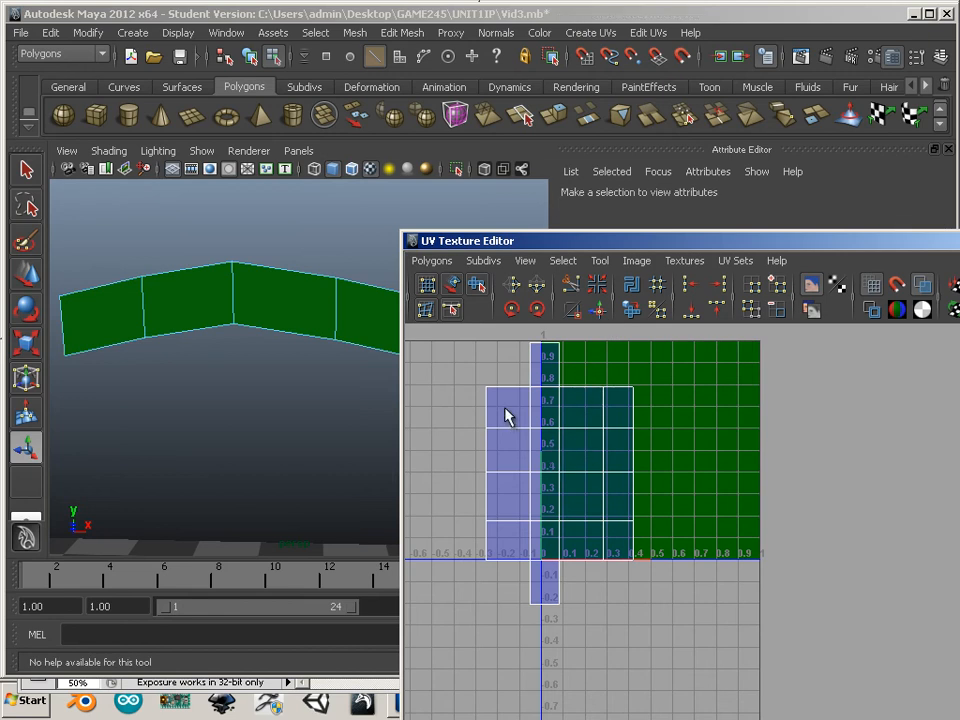
Step: Examine the bent bar from above and identify where one of its top faces lies in the UV layout
left_click(331, 389)
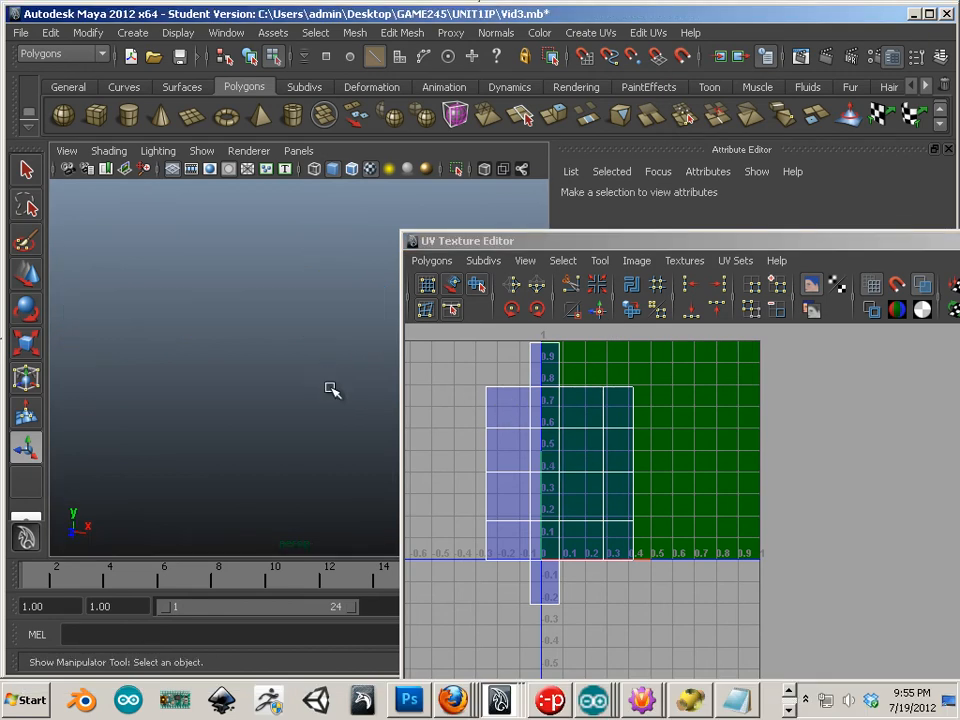
middle_click_drag(368, 431, 264, 314, "alt")
right_click_drag(264, 314, 282, 345, "alt")
left_click_drag(282, 345, 296, 363, "alt")
right_click_drag(296, 363, 307, 403, "alt")
middle_click_drag(248, 432, 291, 378, "alt")
right_click_drag(291, 376, 318, 412, "alt")
middle_click_drag(306, 436, 305, 397, "alt")
mouse_move(305, 397)
right_mouse_down("alt")
mouse_move(326, 401)
mouse_move(304, 386)
mouse_move(304, 422)
right_mouse_up("alt")
left_click(310, 393)
left_click(310, 393)
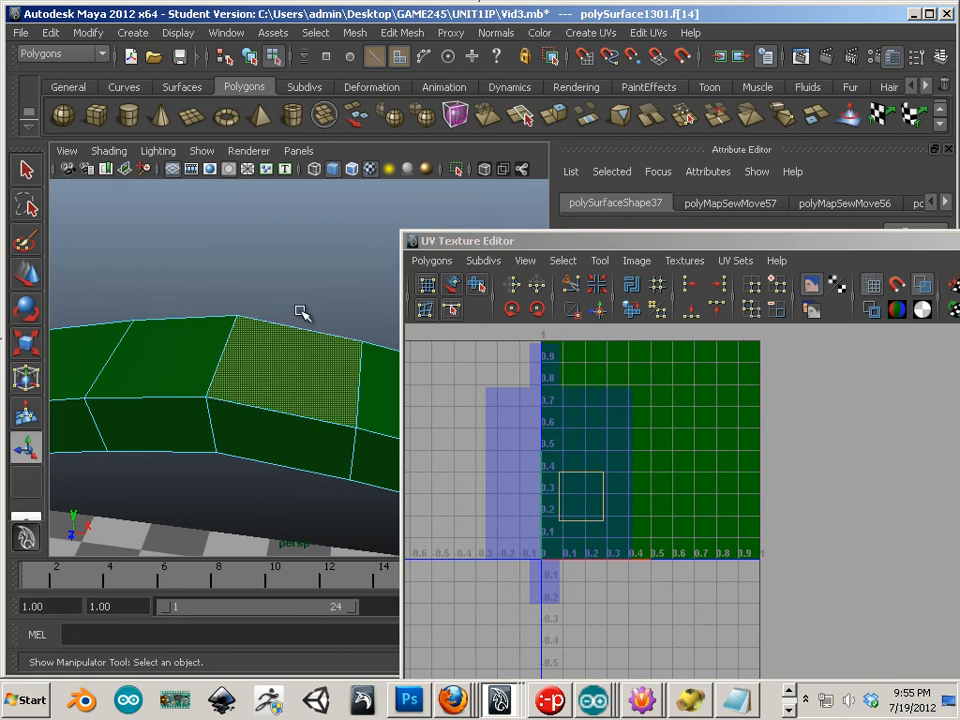
left_click(544, 490)
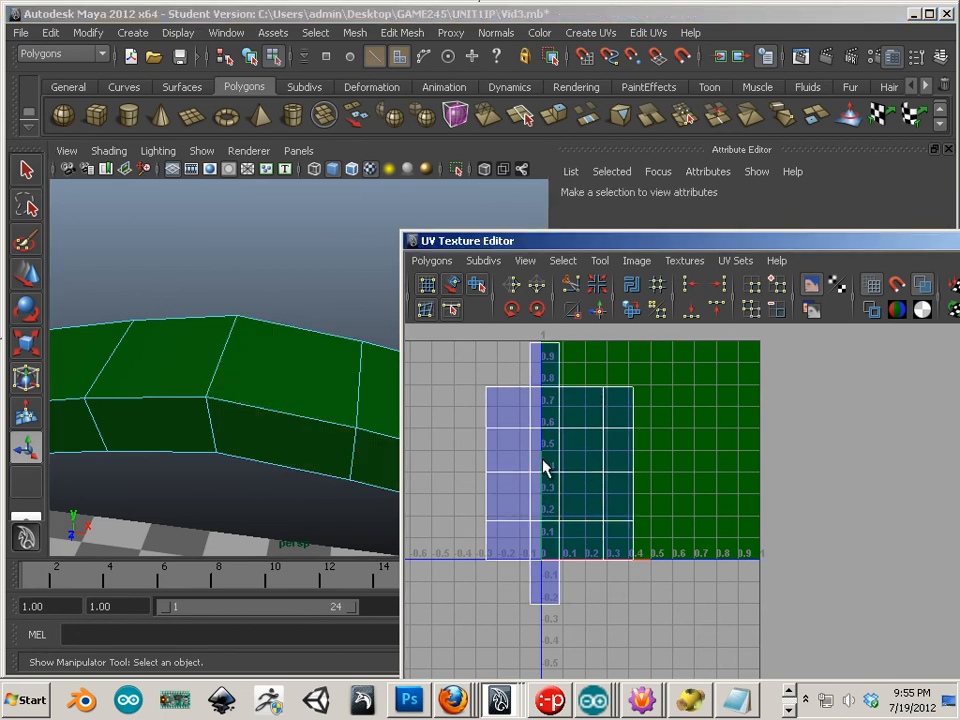
Step: Rotate the bent bar's whole UV layout 90° counterclockwise, and move and scale it down to fit inside the 0–1 space
right_click_drag(542, 460, 594, 455)
left_click_drag(460, 335, 664, 655)
left_click(512, 311)
left_click(512, 311)
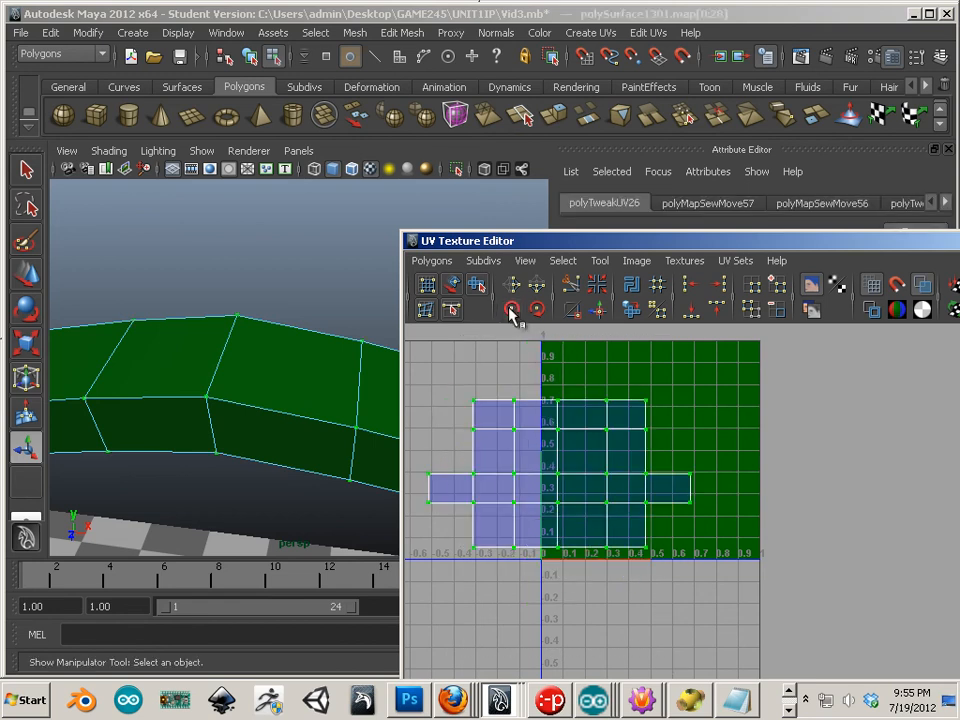
key("w")
middle_click_drag(614, 512, 649, 469)
key("r")
key("w")
left_click(838, 538)
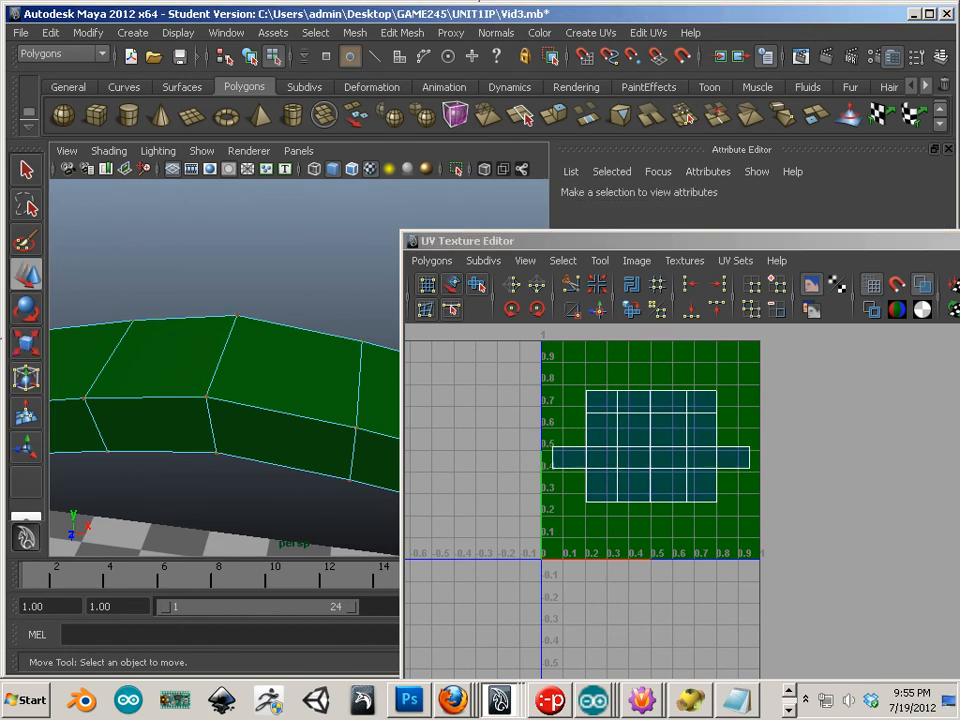
Step: Apply the checker texture to the bent bar and inspect the pattern across its faces
left_click(253, 440)
right_click_drag(311, 420, 302, 371, "alt")
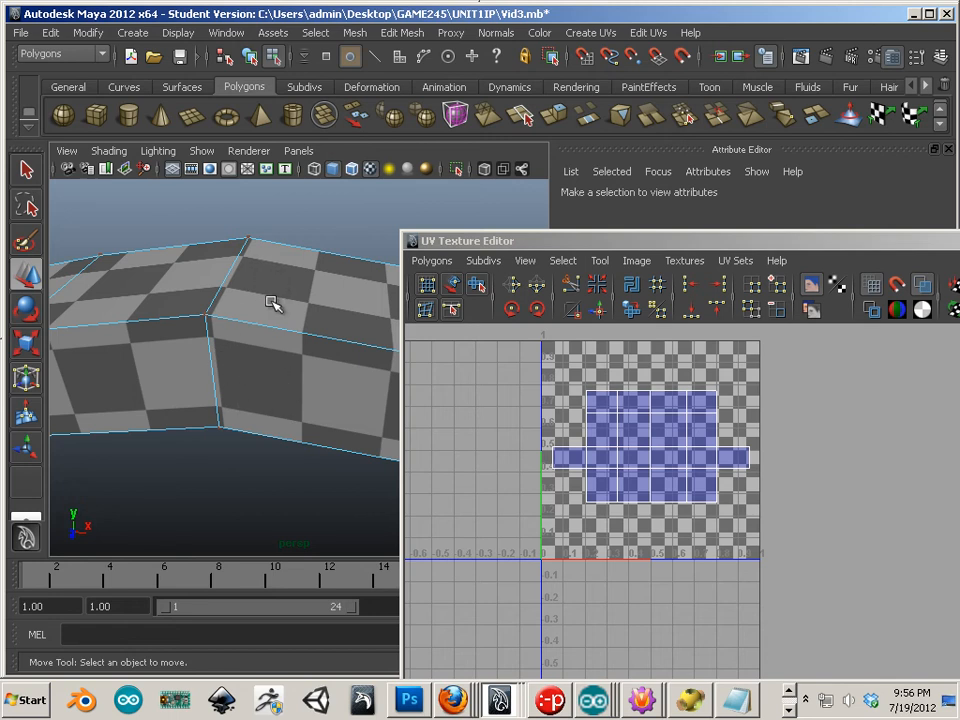
scroll(309, 399, "down", 5)
left_click_drag(309, 399, 240, 312, "alt")
middle_click_drag(240, 312, 229, 388, "alt")
right_click_drag(229, 388, 290, 397, "alt")
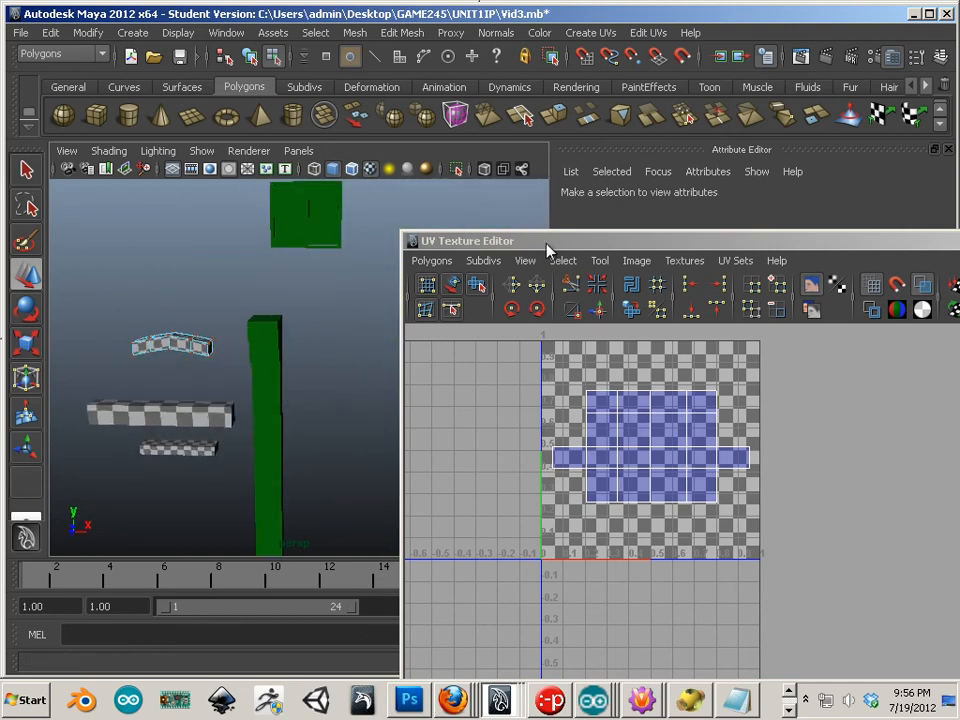
Step: Select the tall green post beside the bars and apply Automatic Mapping to it
left_click_drag(547, 245, 742, 368)
middle_click_drag(393, 416, 338, 348, "alt")
right_click_drag(338, 348, 308, 393, "alt")
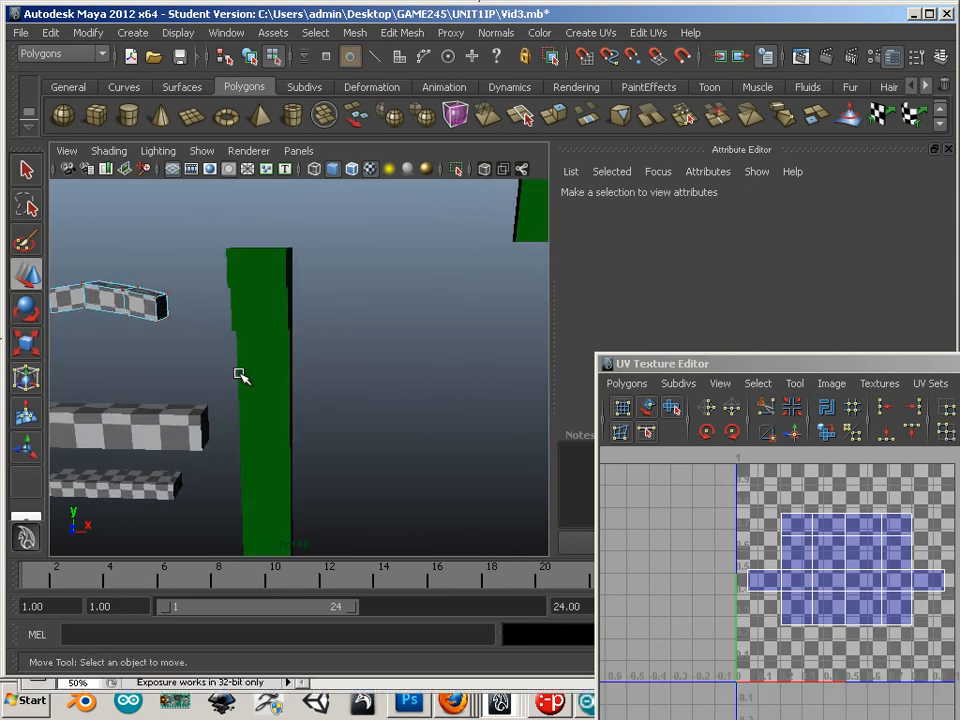
left_click(308, 418)
left_click(284, 300)
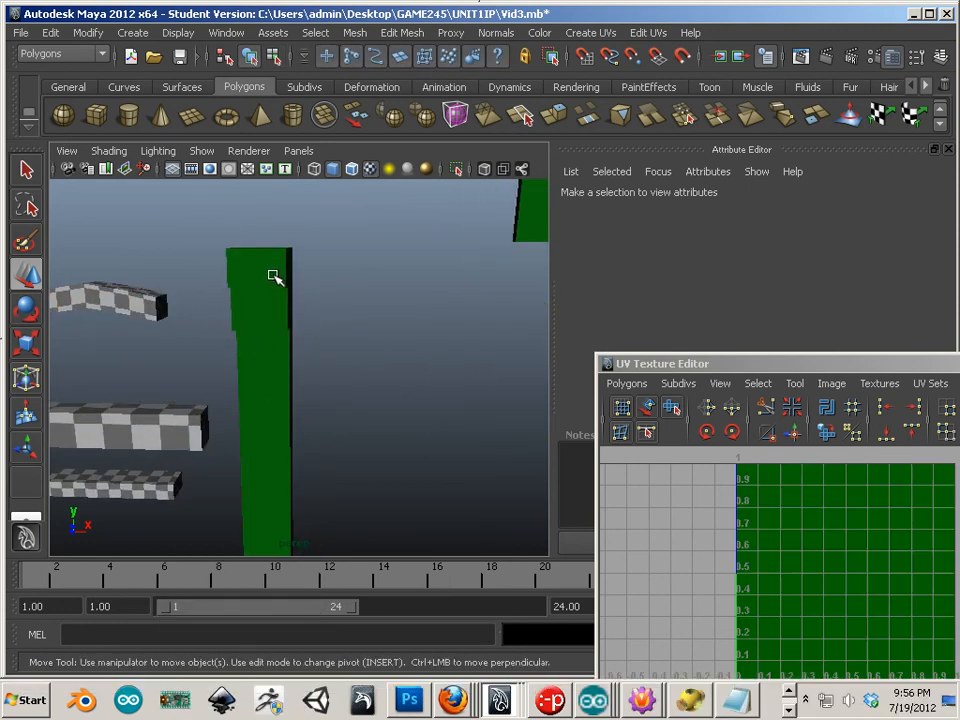
left_click(590, 32)
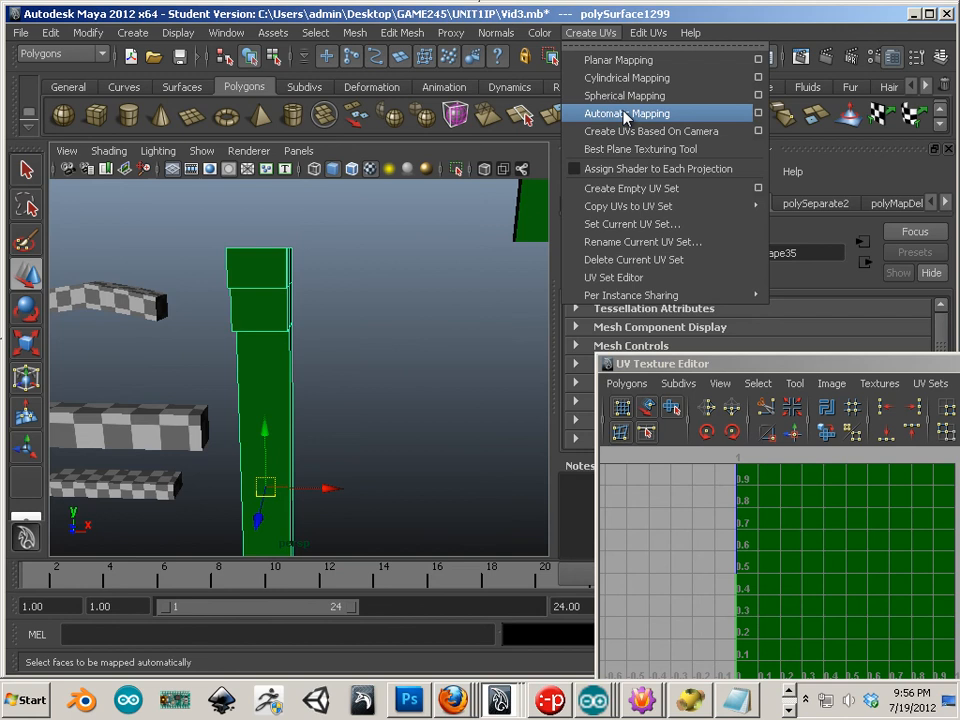
left_click(625, 113)
Step: Select the facing long edges of the post's two narrow UV strips and move and sew them onto the tall wide strip
left_click_drag(765, 363, 505, 160)
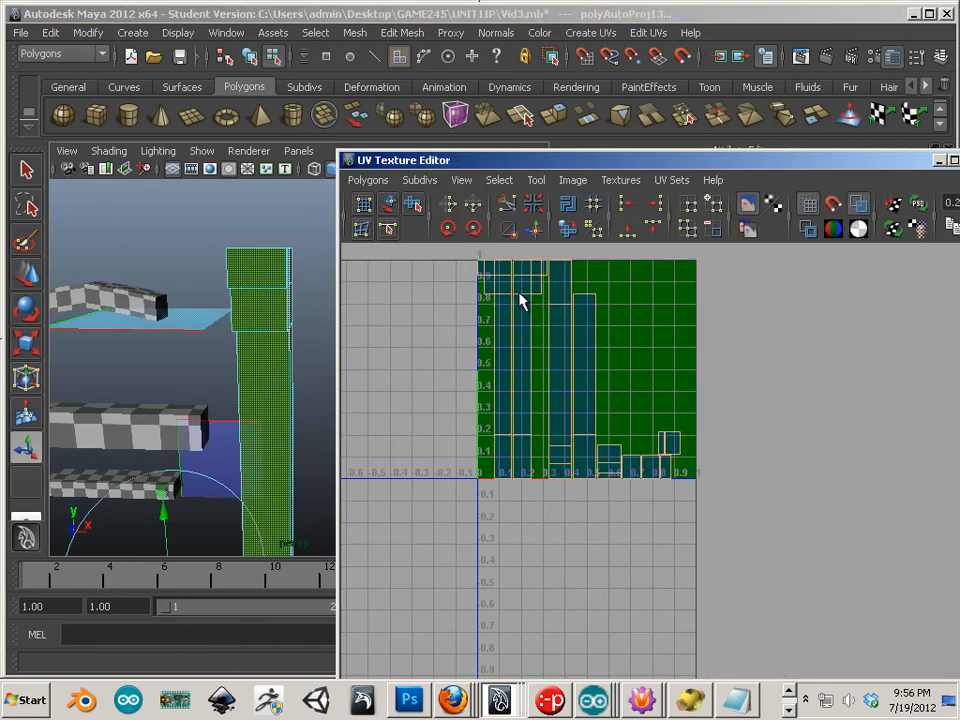
middle_click_drag(514, 292, 606, 449, "alt")
scroll(560, 300, "up", 3)
right_click_drag(606, 457, 654, 456, "alt")
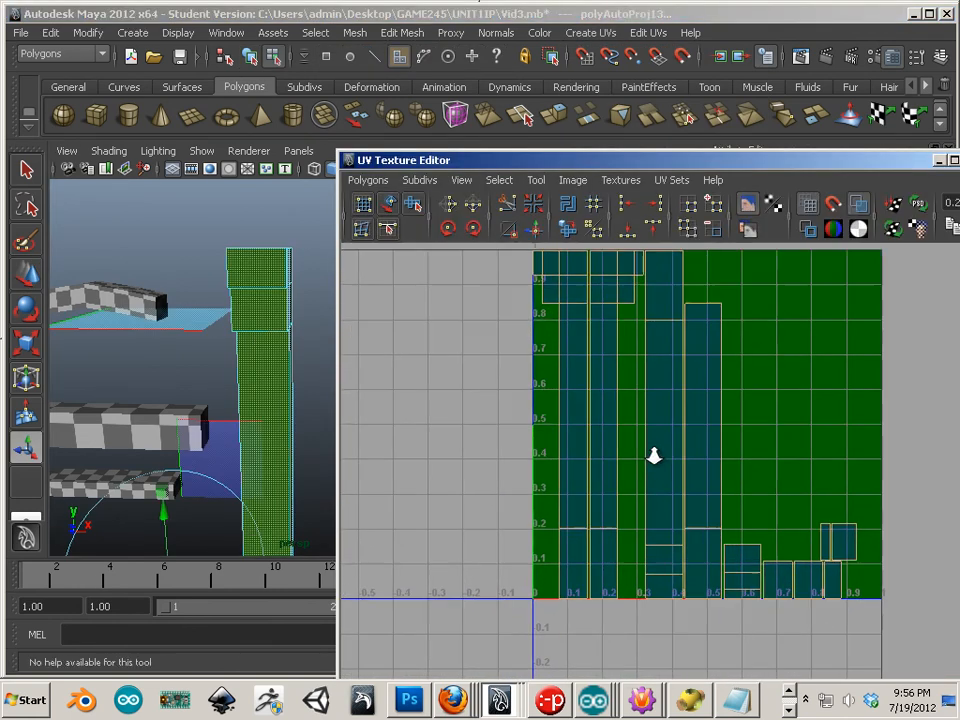
right_click_drag(587, 341, 594, 302)
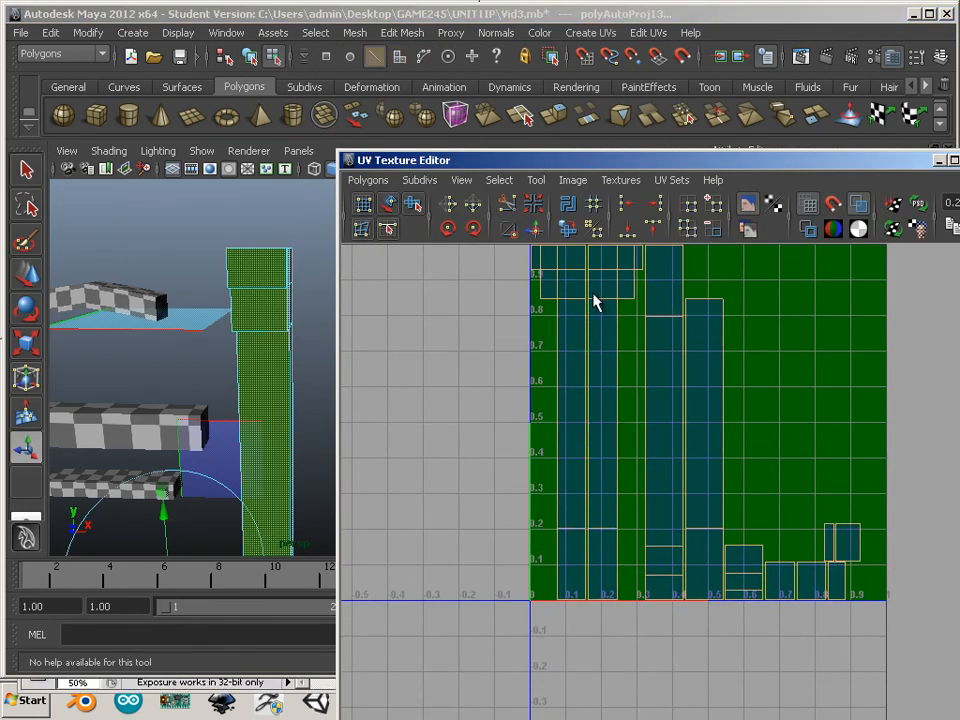
left_click(597, 354)
left_click_drag(603, 381, 574, 416)
middle_click_drag(597, 436, 599, 386, "alt")
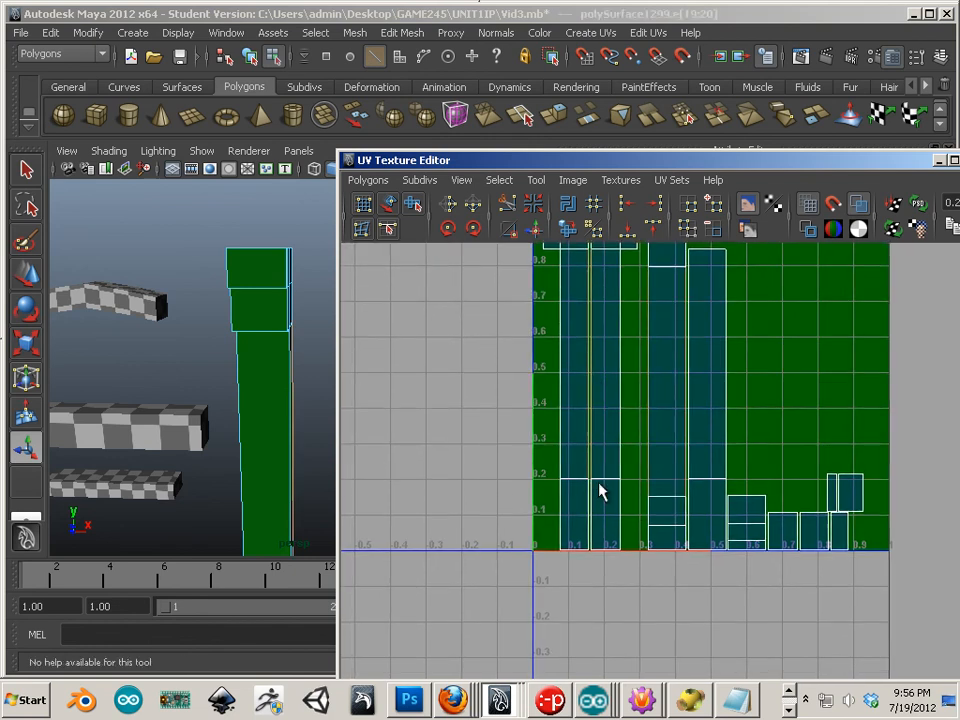
left_click(592, 482, "shift")
middle_click_drag(599, 326, 595, 479, "alt")
right_click_drag(595, 446, 608, 444, "alt")
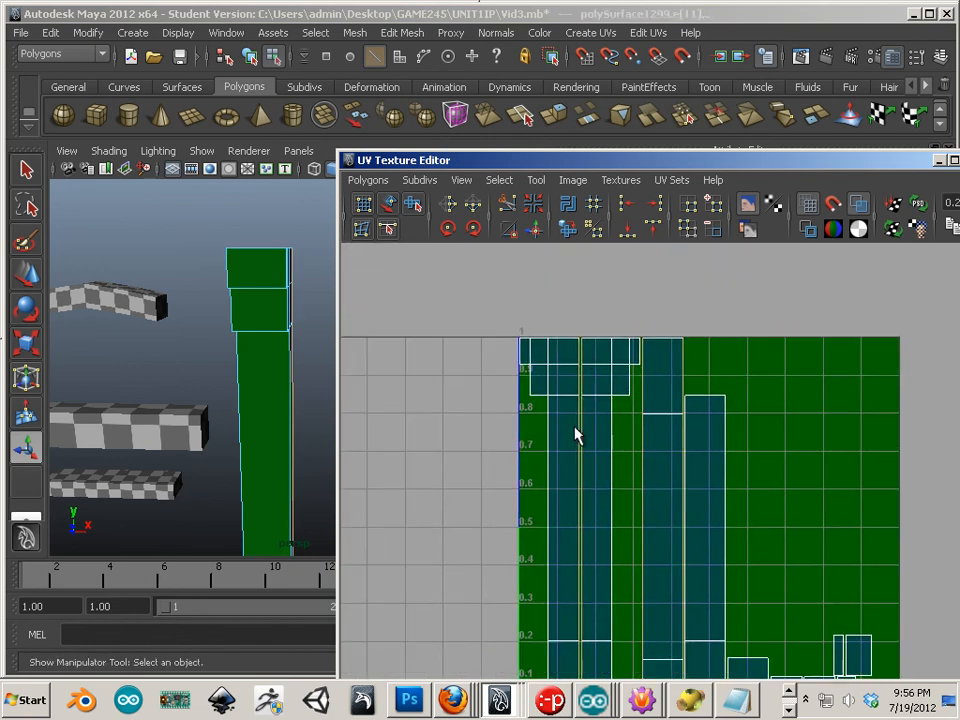
middle_click_drag(577, 435, 568, 375, "alt")
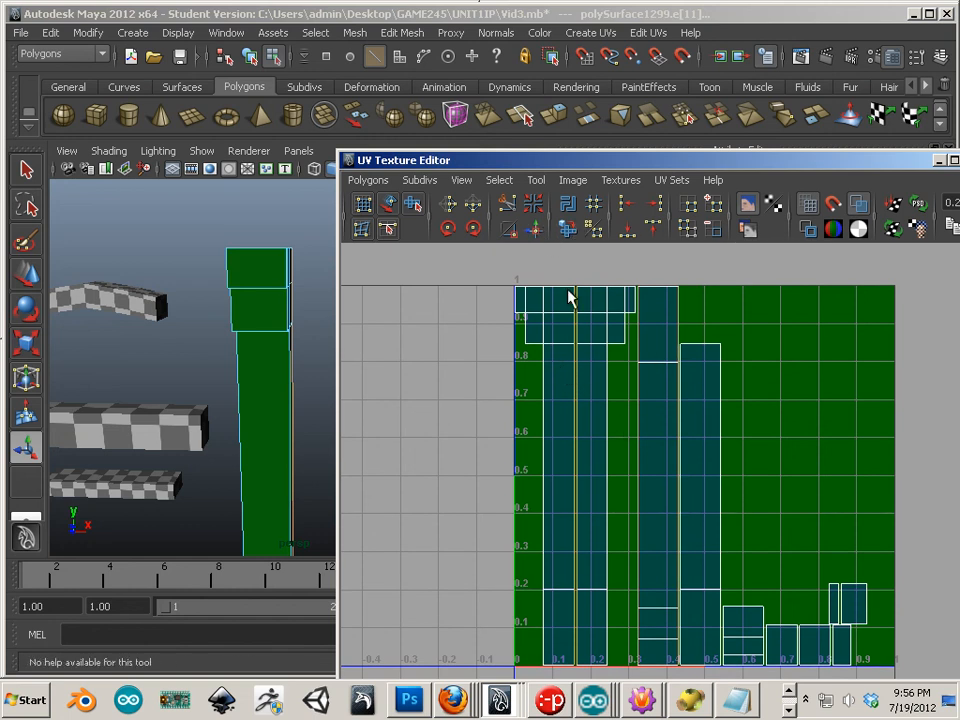
left_click(536, 231)
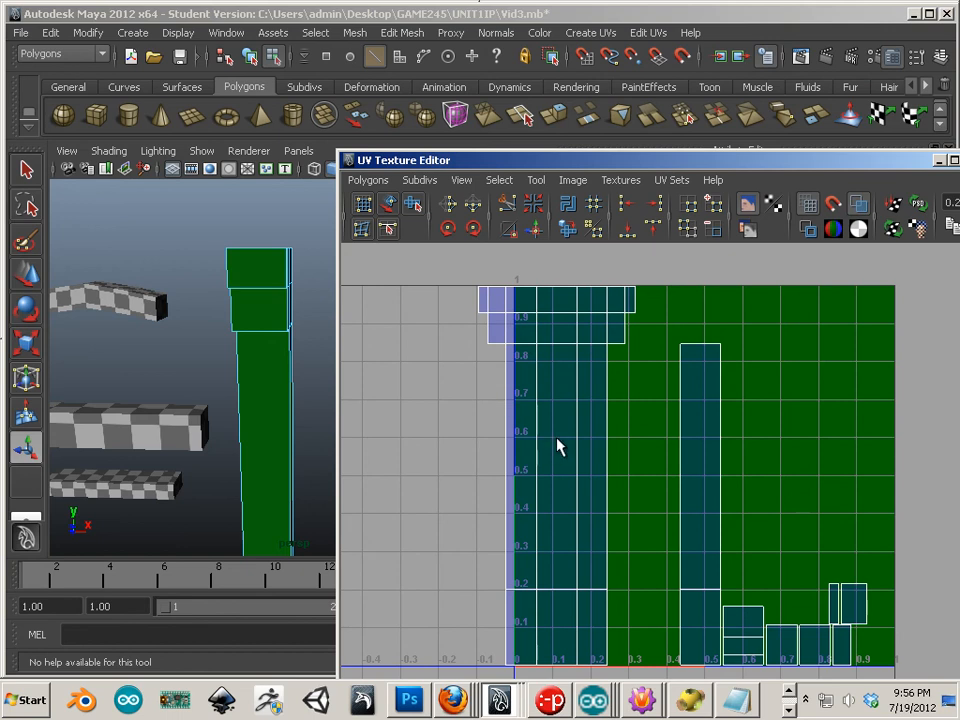
Step: Select the long edge shared by the post's remaining tall UV strip and the wide shell, and move and sew the strip on
middle_click_drag(557, 438, 582, 412, "alt")
right_click_drag(582, 412, 622, 410, "alt")
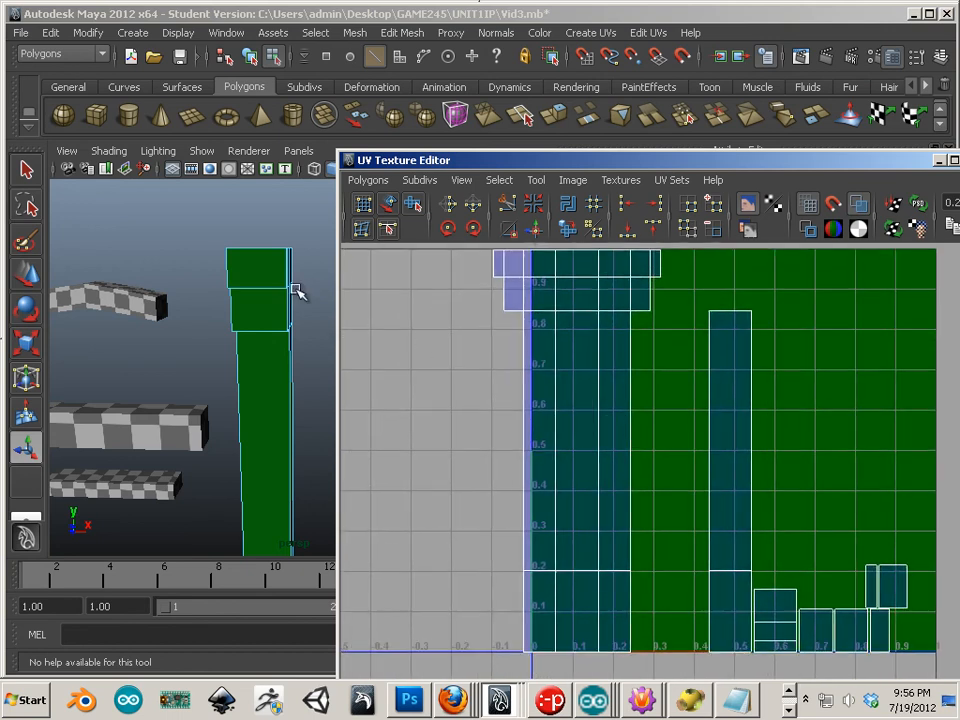
mouse_move(518, 463)
middle_mouse_down("alt")
mouse_move(496, 430)
mouse_move(527, 447)
middle_mouse_up("alt")
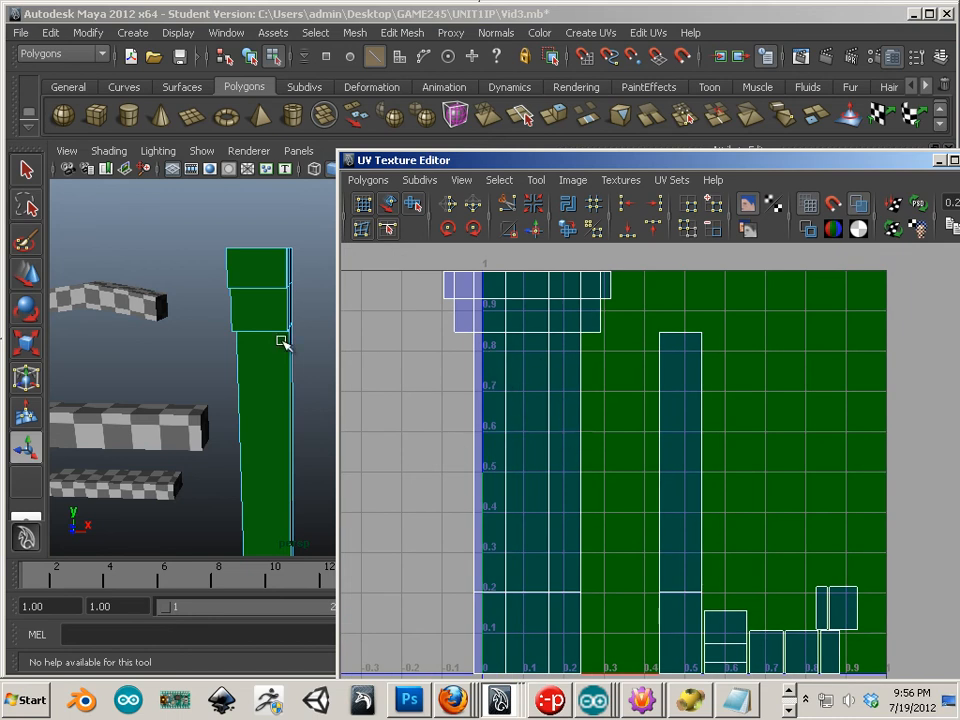
middle_click_drag(278, 376, 262, 335, "alt")
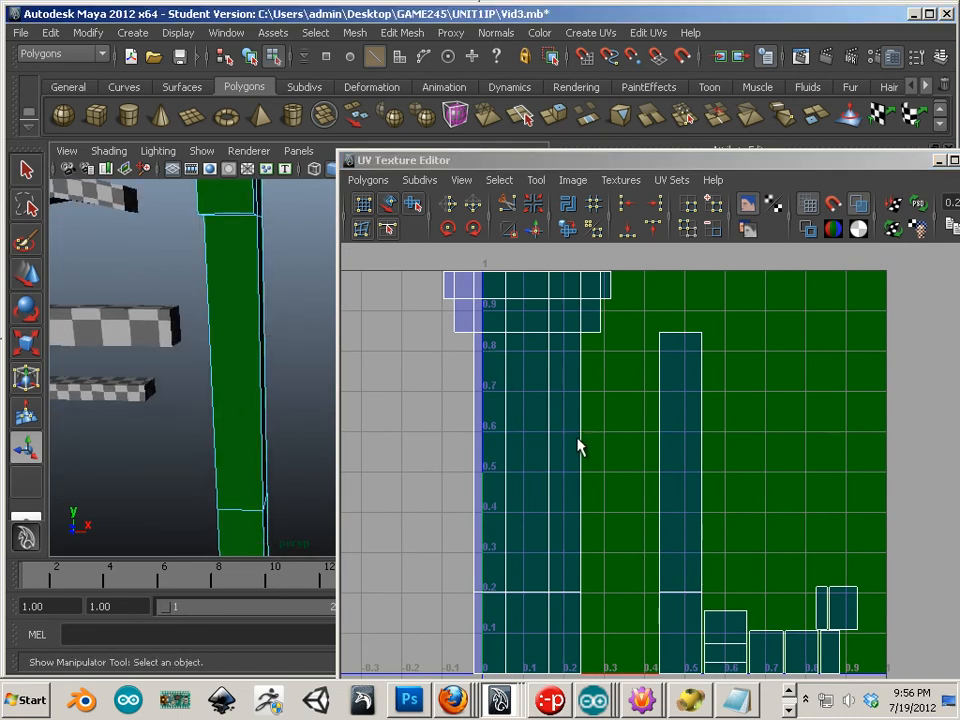
middle_click_drag(583, 431, 598, 405, "alt")
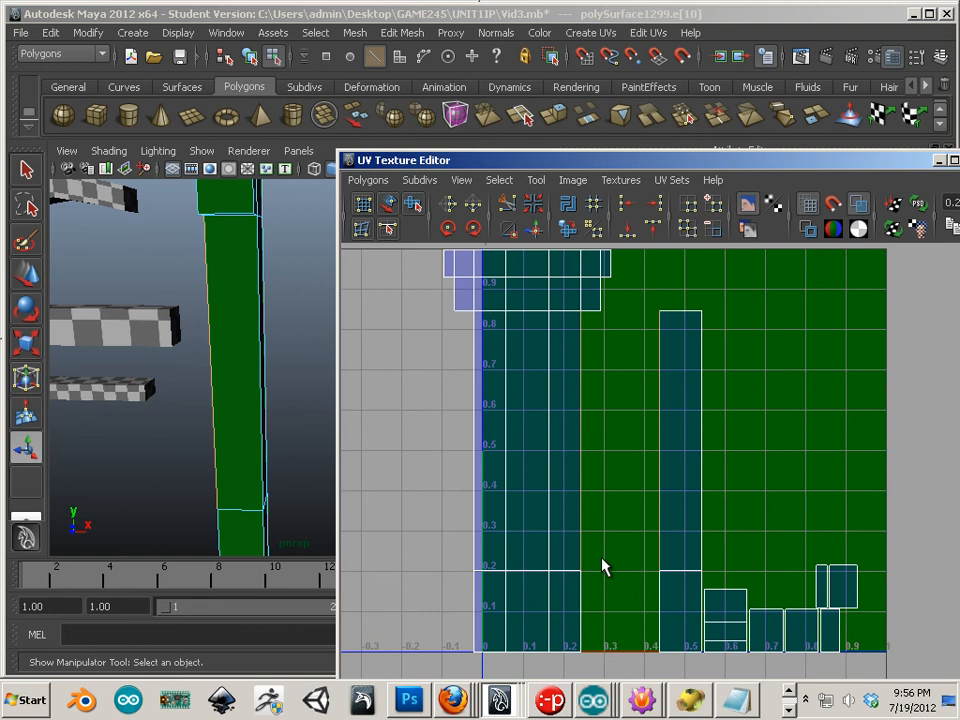
left_click_drag(253, 261, 240, 340, "alt")
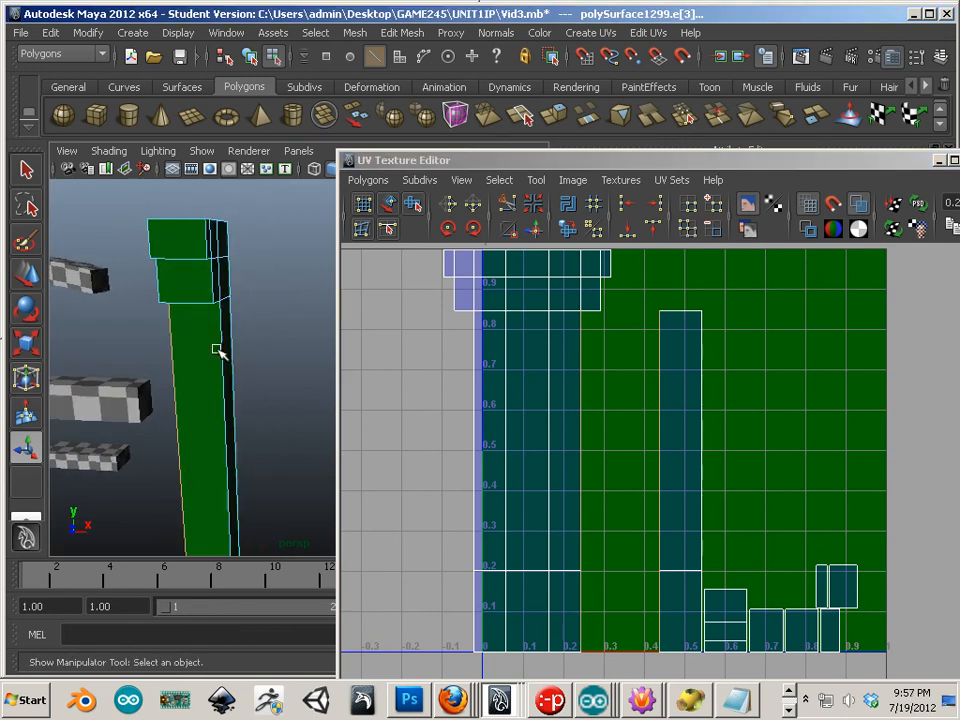
middle_click_drag(491, 512, 497, 489, "alt")
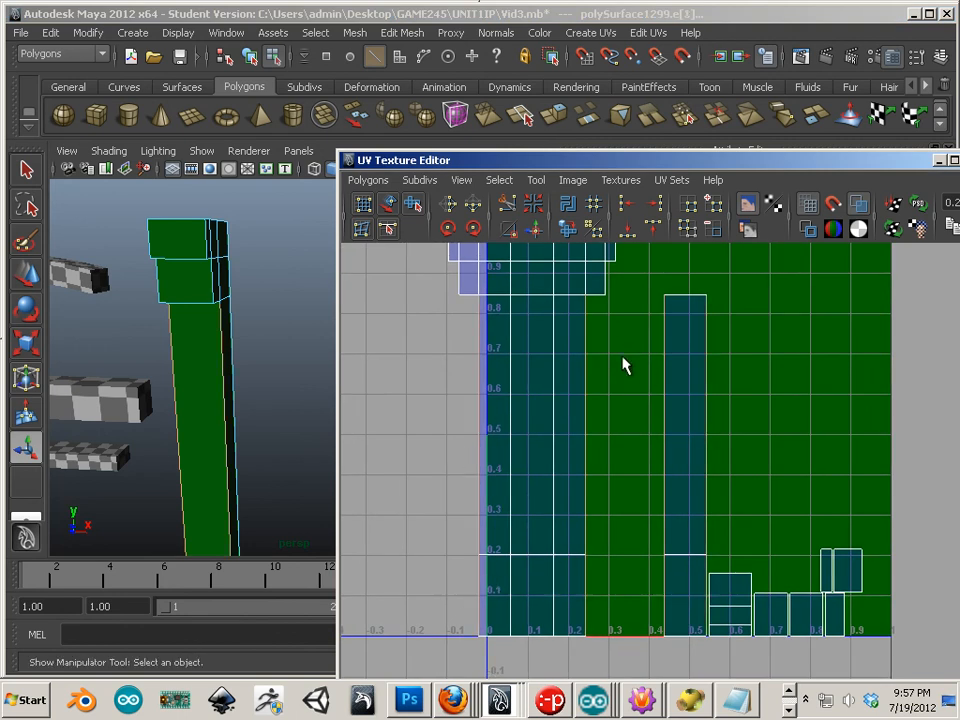
left_click(580, 596)
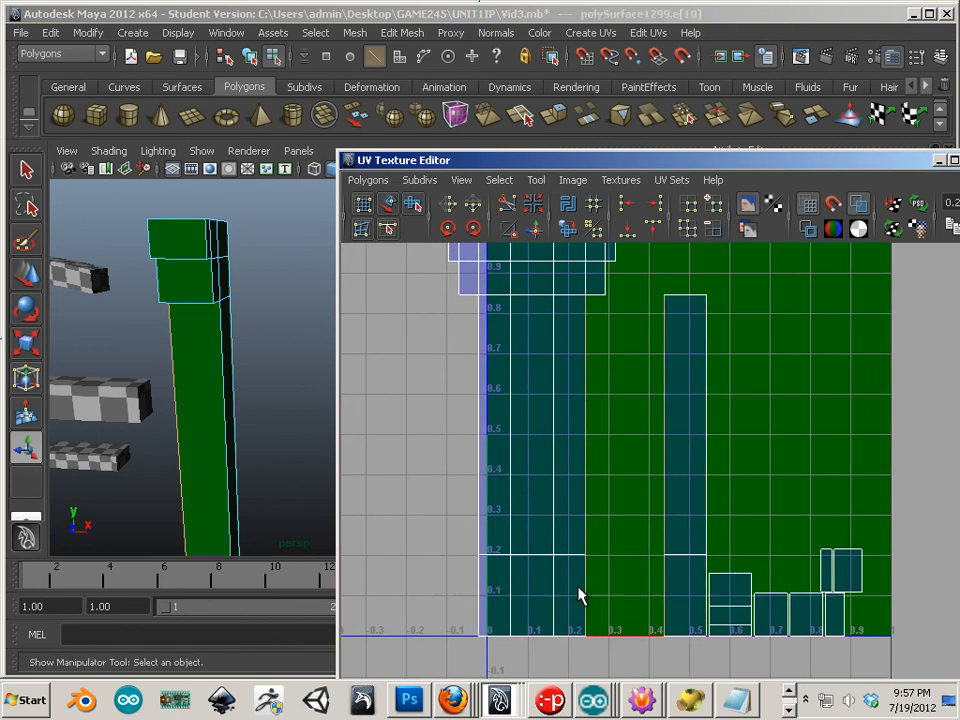
left_click(535, 236)
mouse_move(547, 369)
middle_mouse_down("alt")
mouse_move(547, 385)
mouse_move(564, 376)
middle_mouse_up("alt")
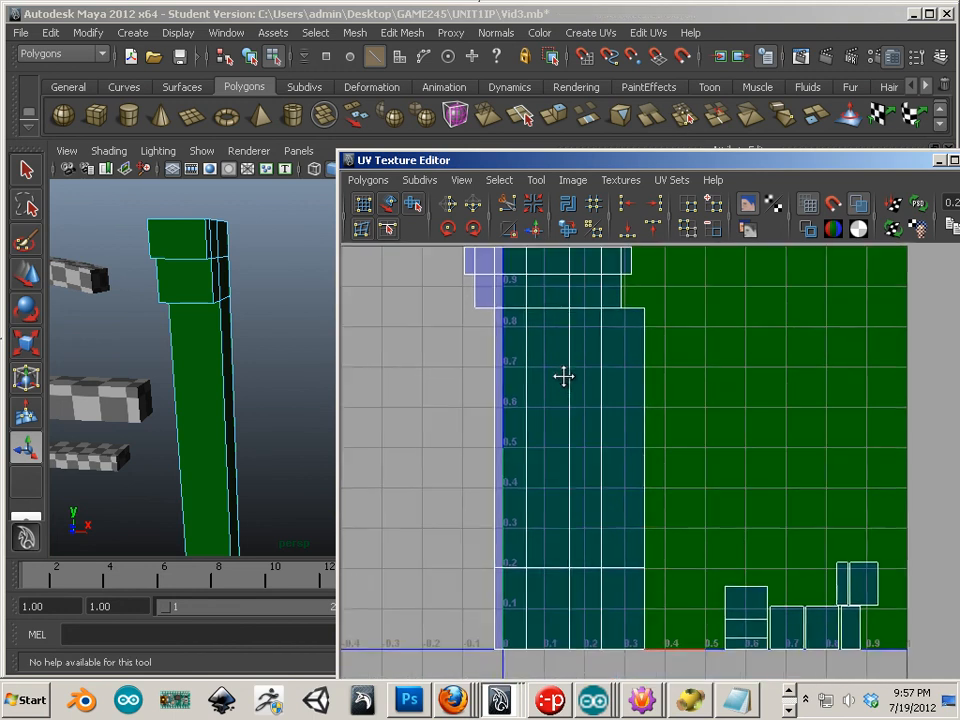
Step: Move and sew the small square end-cap shell onto the bottom edge of the post's tall UV shell
middle_click_drag(556, 508, 558, 507, "alt")
right_click_drag(558, 507, 538, 515, "alt")
middle_click_drag(568, 593, 570, 533, "alt")
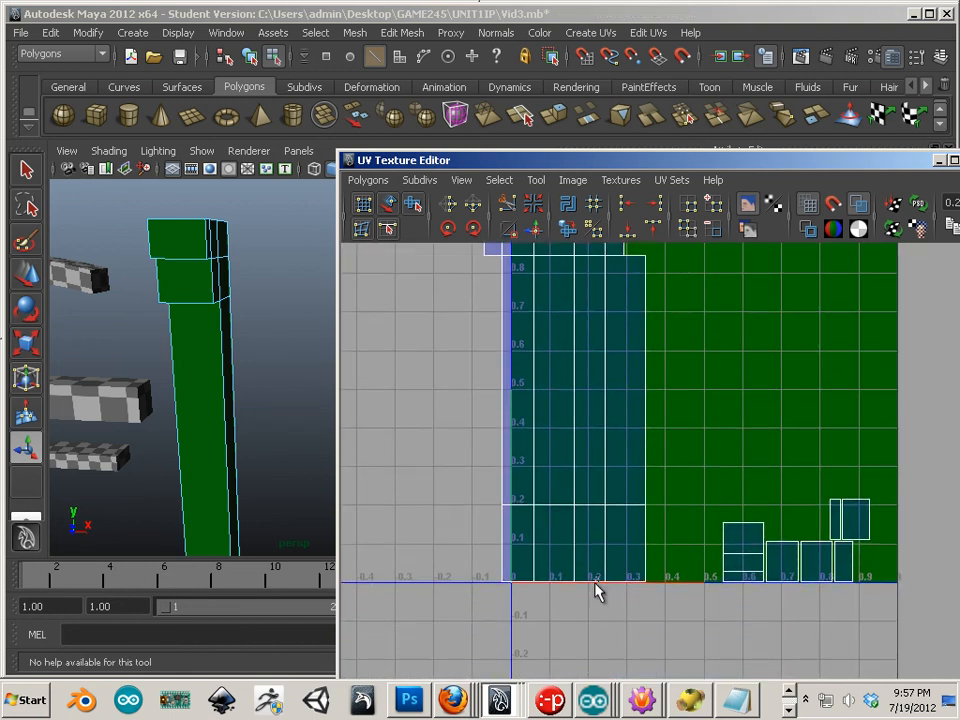
left_click(555, 576)
left_click(535, 231)
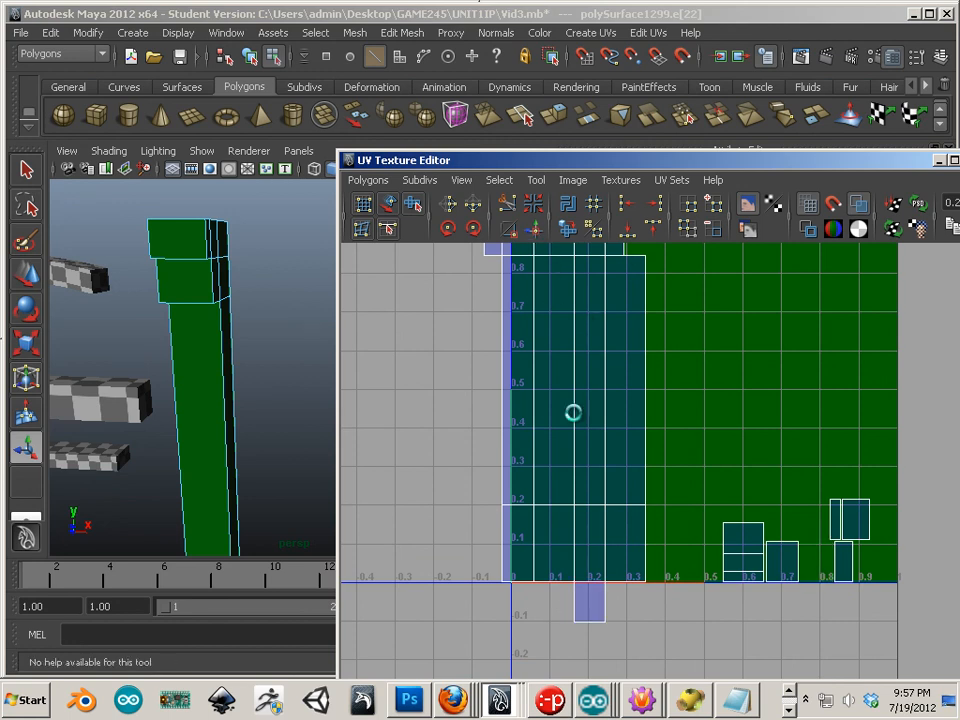
Step: Select the top edge of the small three-part UV shell and move and sew it onto the top of the post's main shell
left_click(621, 572)
middle_click_drag(621, 572, 617, 602, "alt")
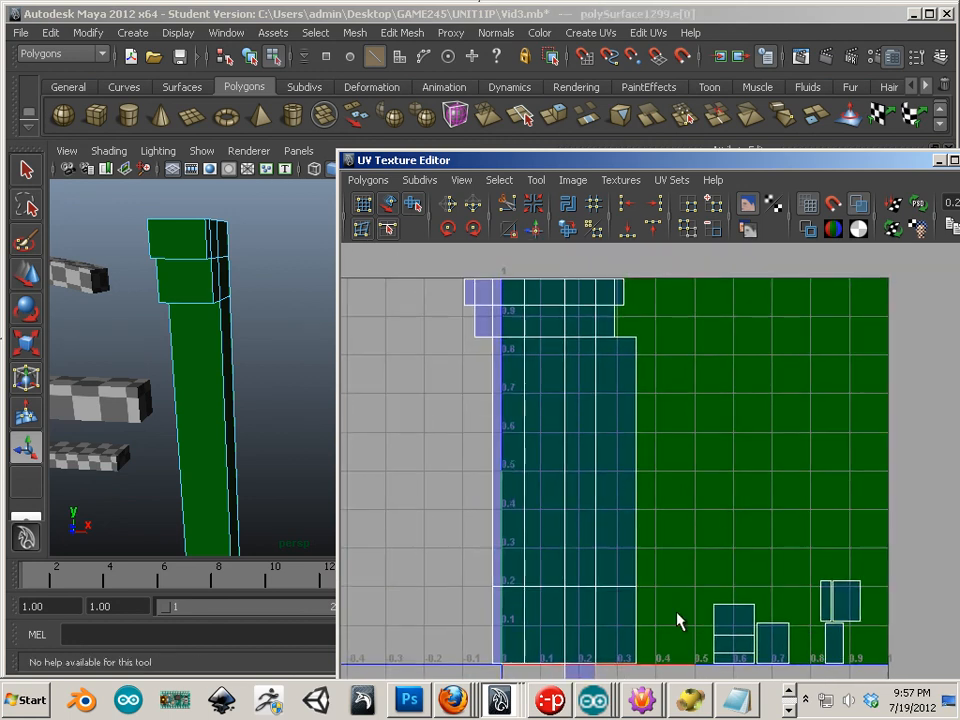
middle_click_drag(677, 622, 684, 556, "alt")
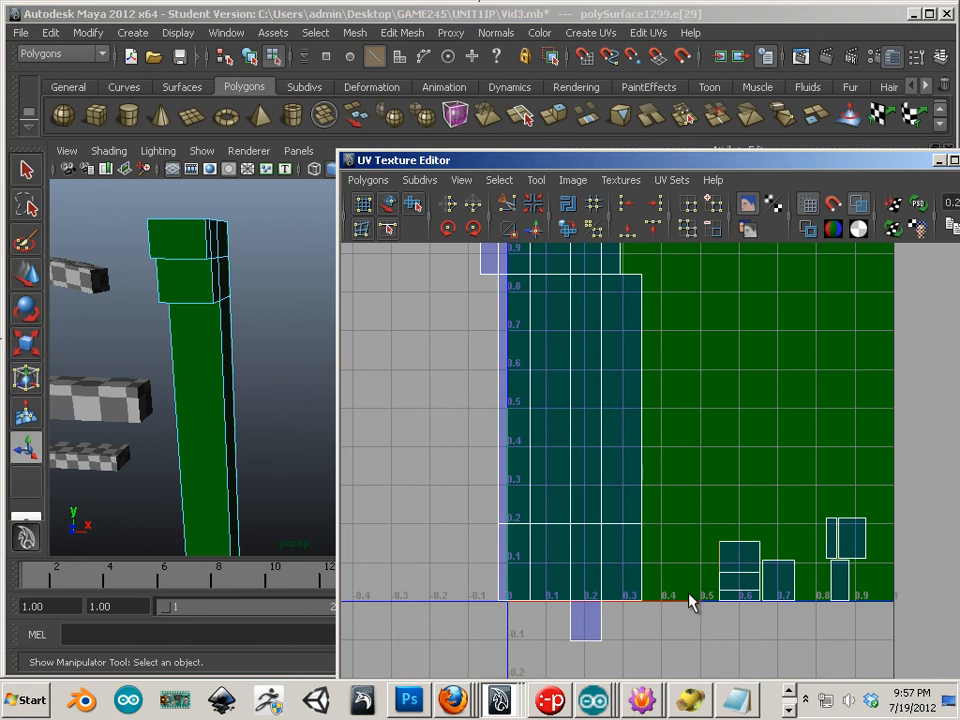
left_click(735, 544)
middle_click_drag(650, 505, 630, 559, "alt")
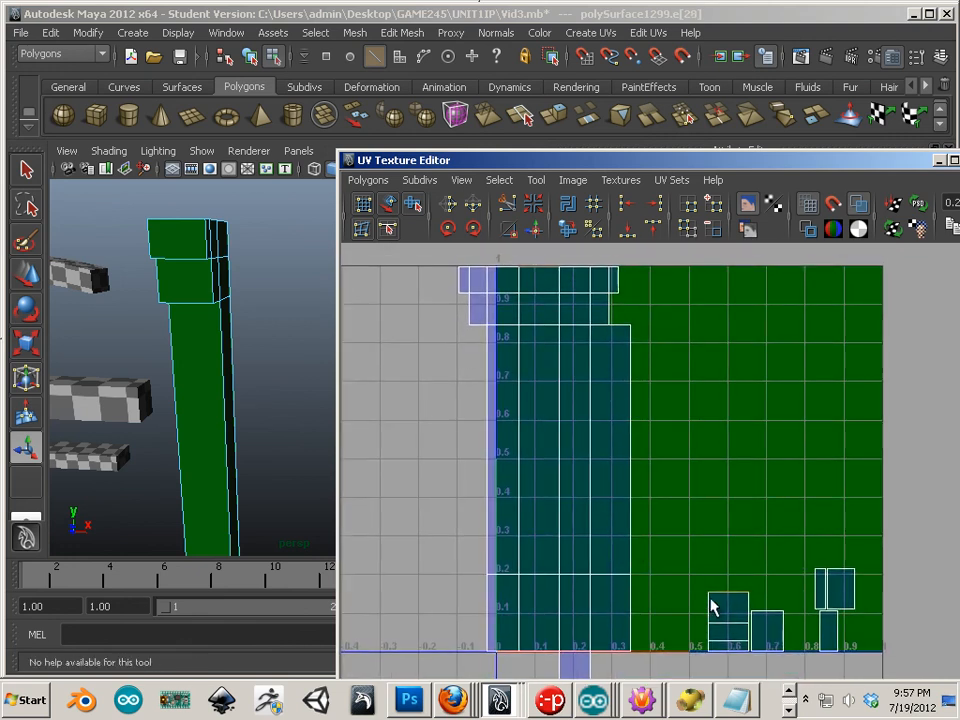
left_click(531, 231)
middle_click_drag(606, 455, 613, 411, "alt")
right_click_drag(613, 411, 481, 404, "alt")
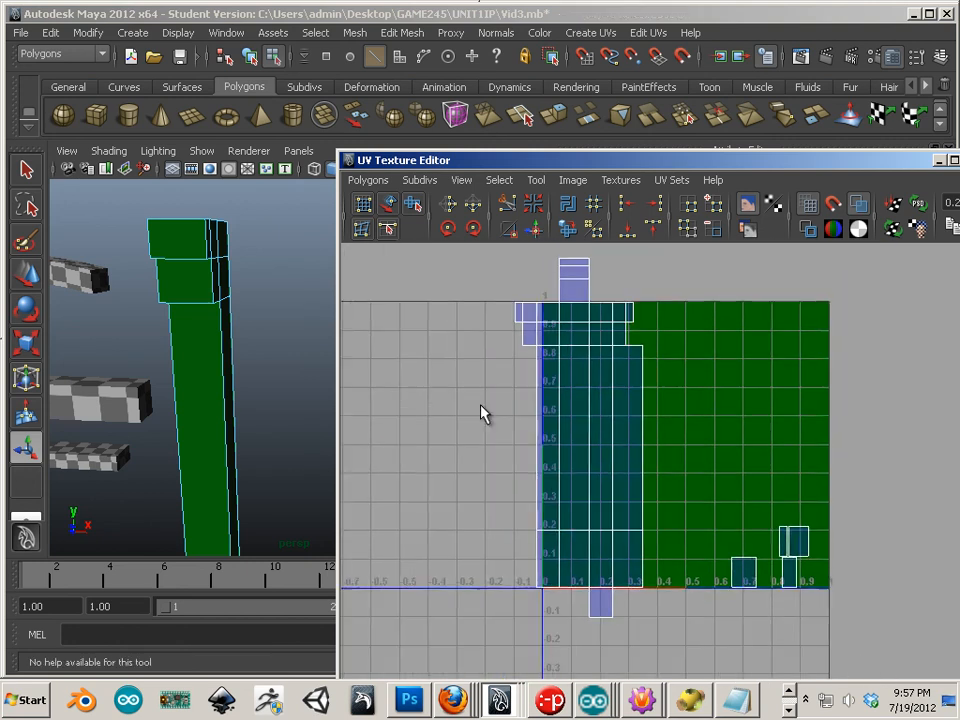
Step: Move and sew the leftover square UV shell onto the small narrow shell along their shared edge
middle_click_drag(598, 470, 582, 470, "alt")
left_click(714, 572)
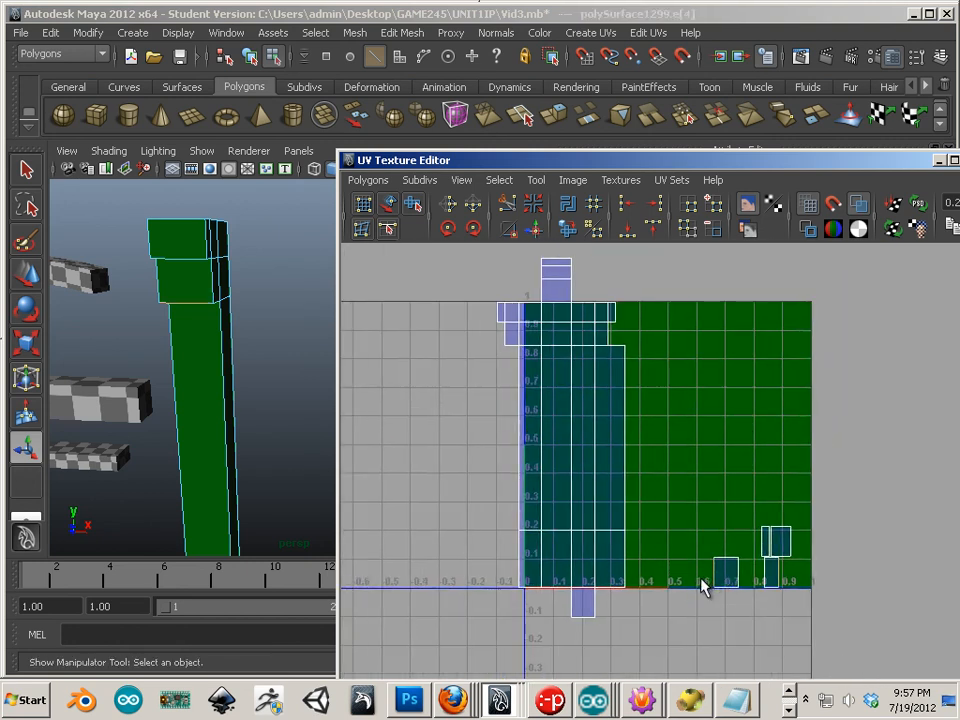
left_click(536, 232)
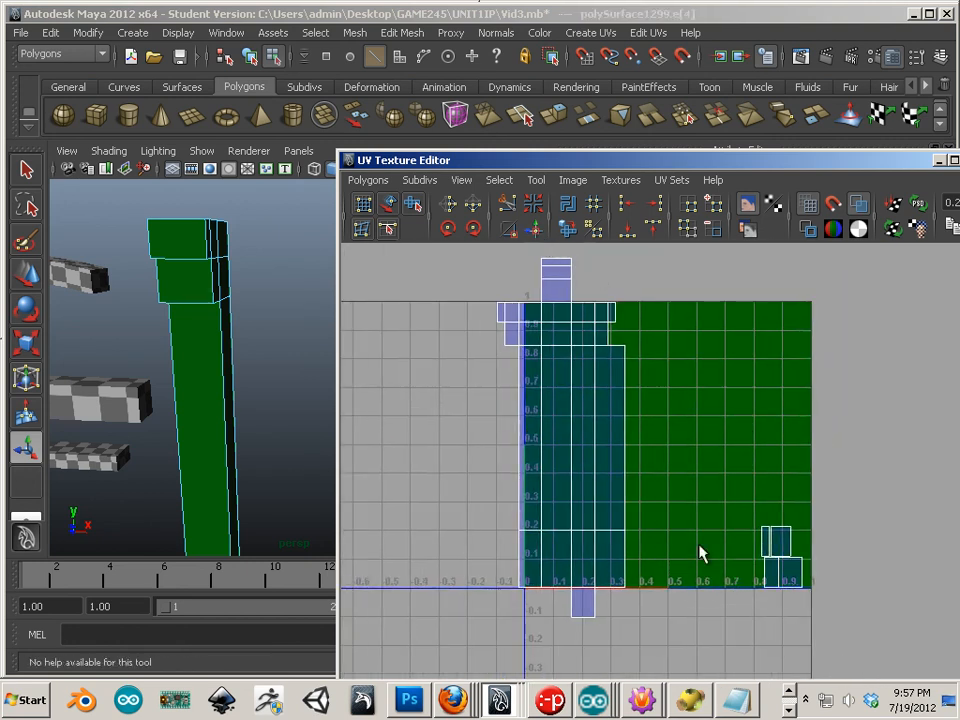
Step: Find where the joined two-part shell belongs and move and sew it onto the left end of the post's lower collar band
left_click(791, 541)
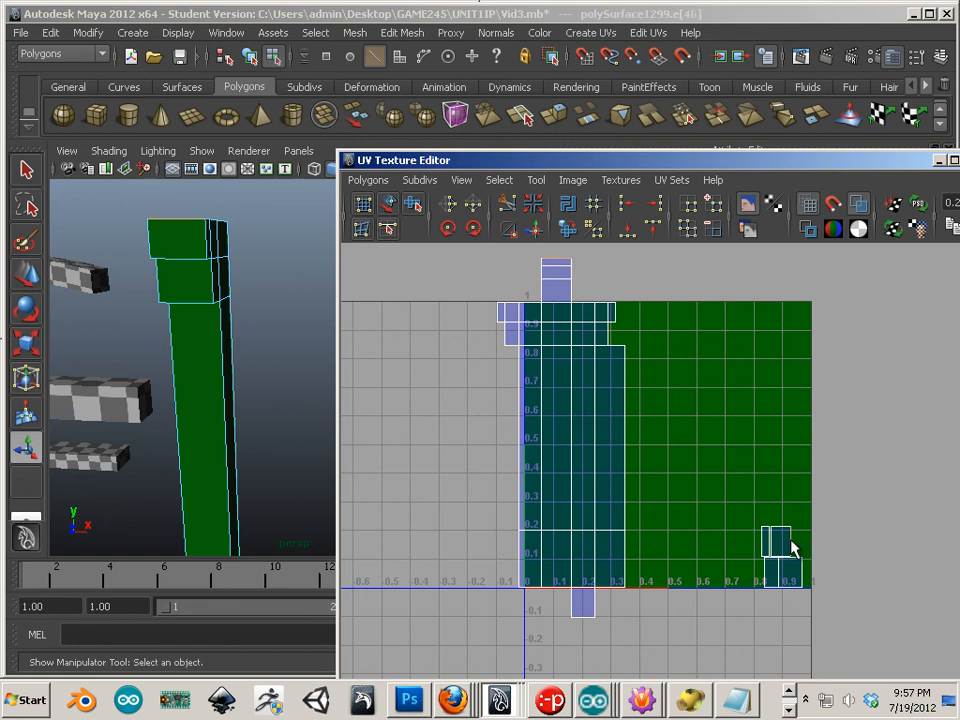
middle_click_drag(540, 300, 562, 272, "alt")
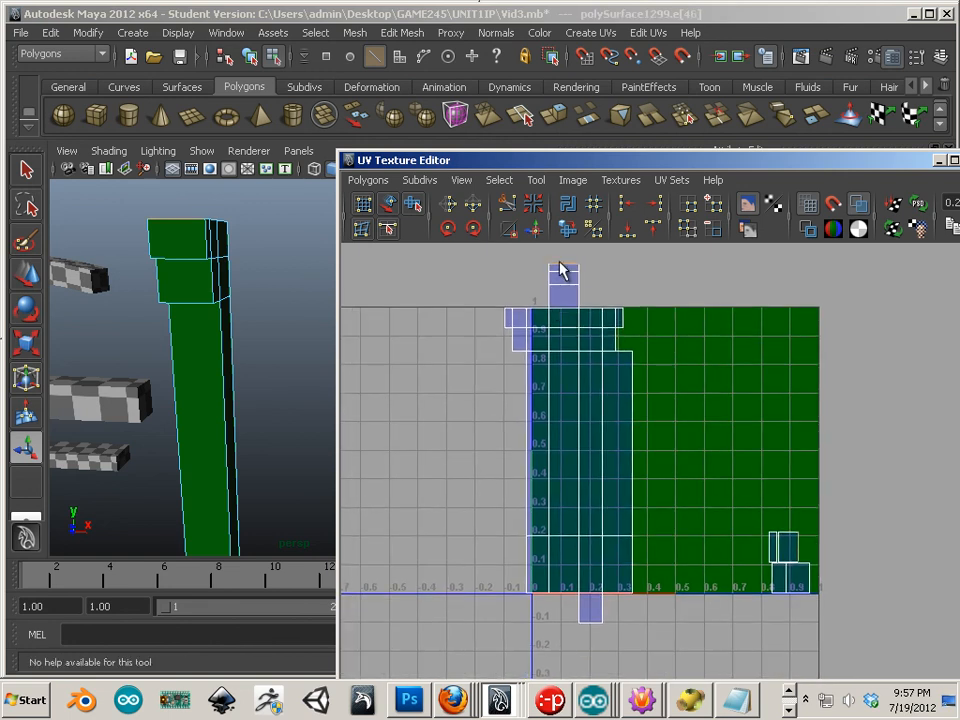
middle_click_drag(566, 325, 568, 342, "alt")
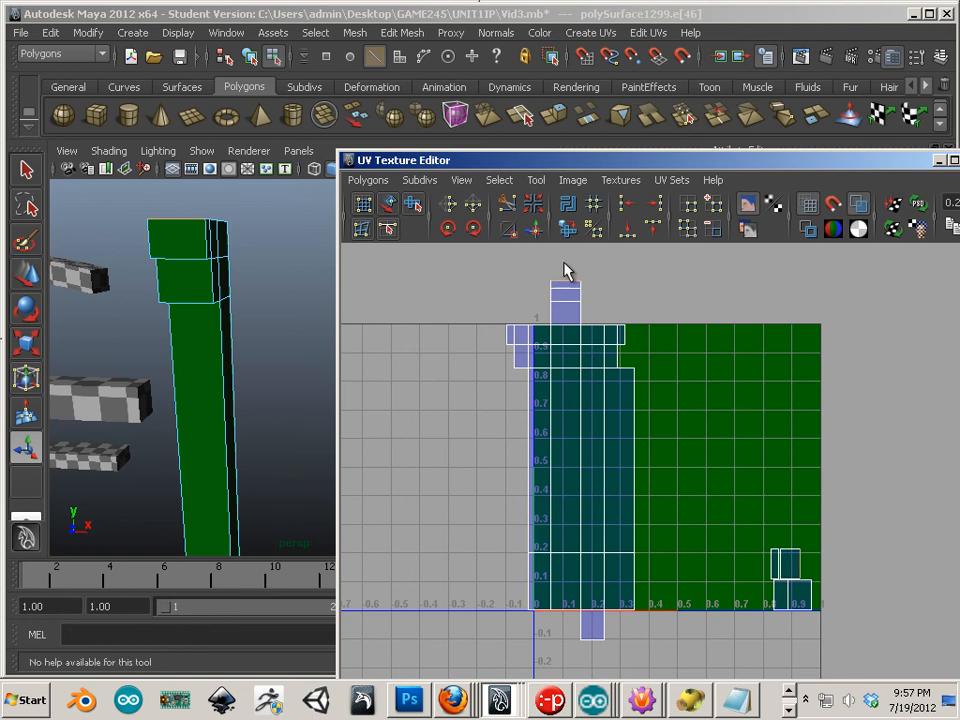
middle_click_drag(566, 270, 549, 317, "alt")
middle_click_drag(563, 410, 580, 360, "alt")
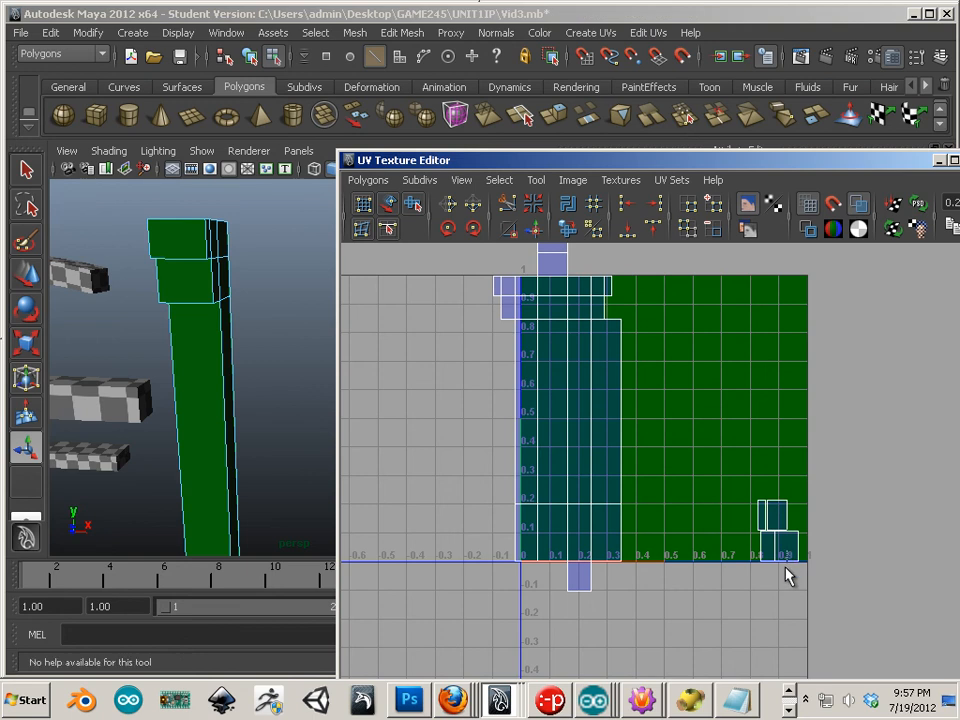
middle_click_drag(756, 574, 690, 548, "alt")
right_click_drag(690, 548, 746, 572, "alt")
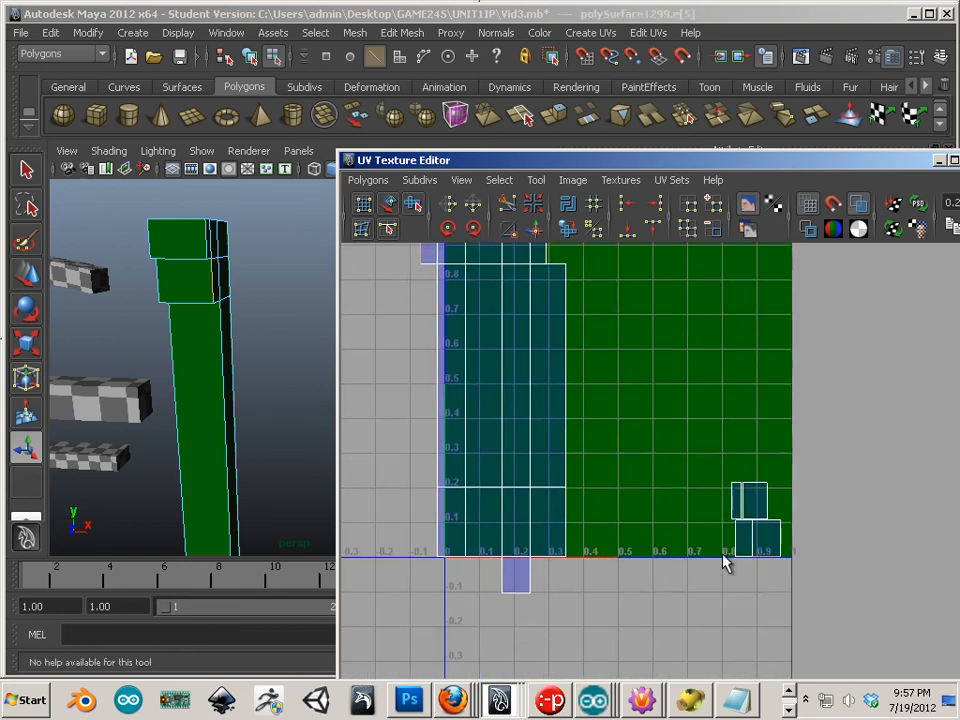
middle_click_drag(678, 538, 715, 589, "alt")
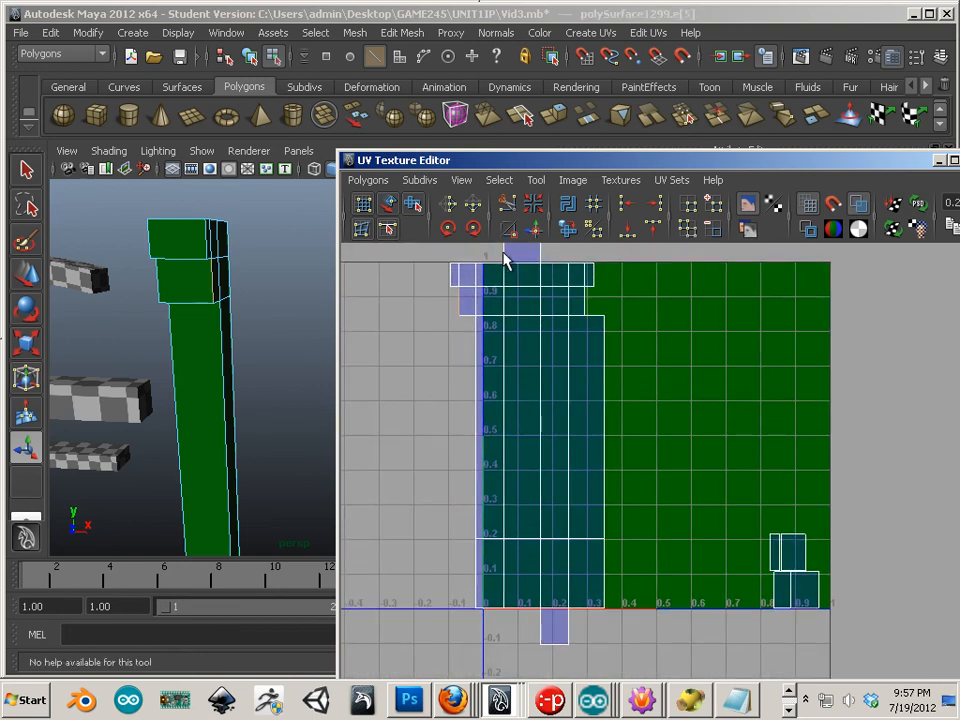
left_click(538, 232)
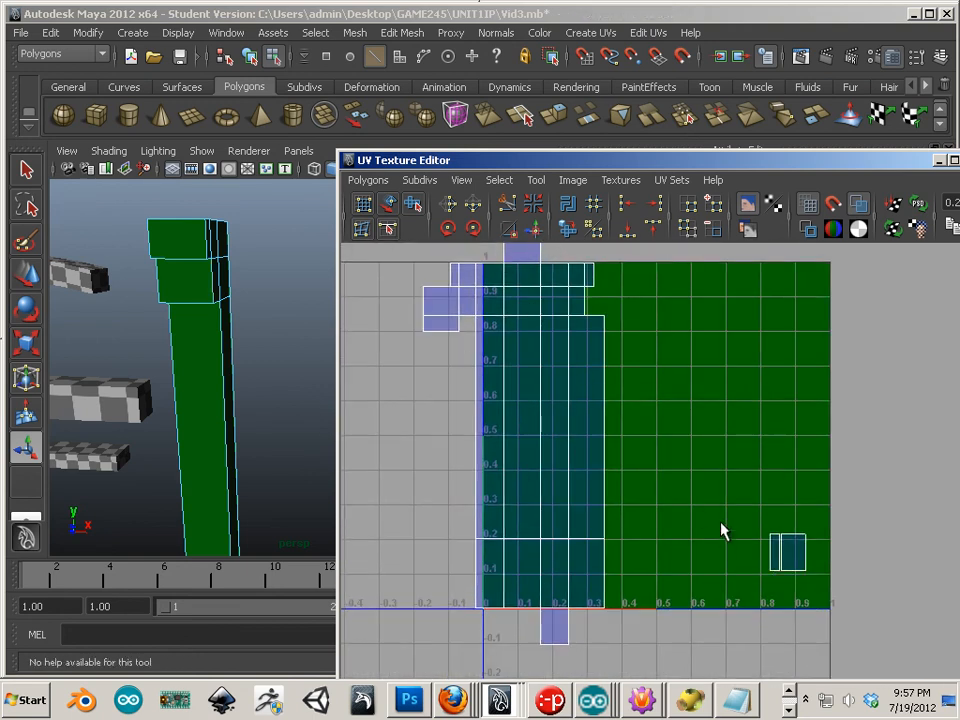
Step: Move and sew the last square shell onto the right end of the top band, and the narrow shell onto that square
left_click(799, 571)
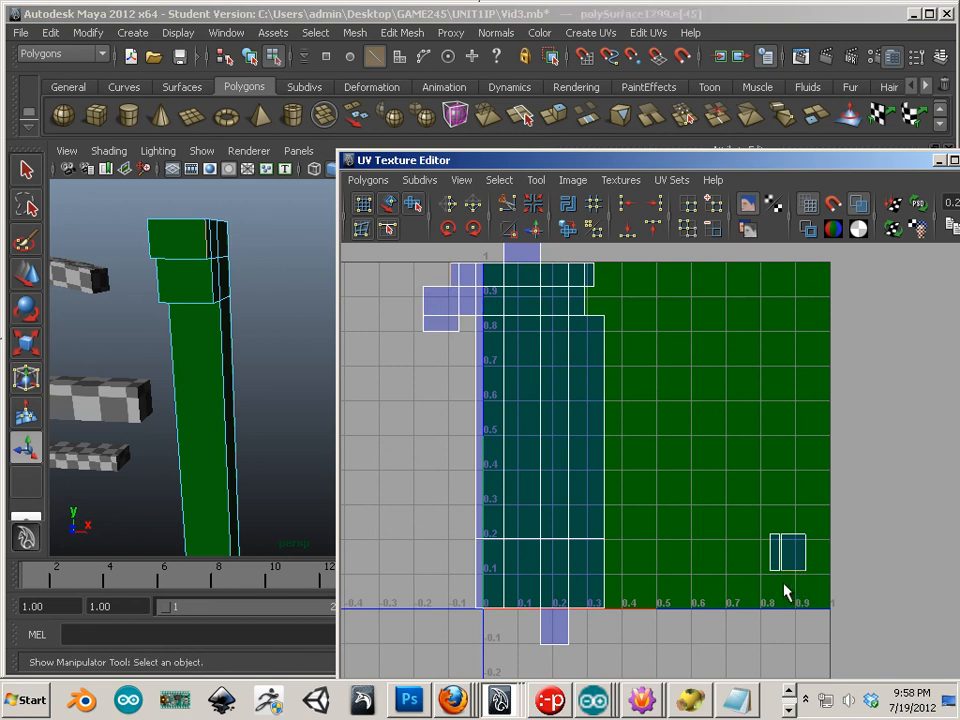
left_click(540, 233)
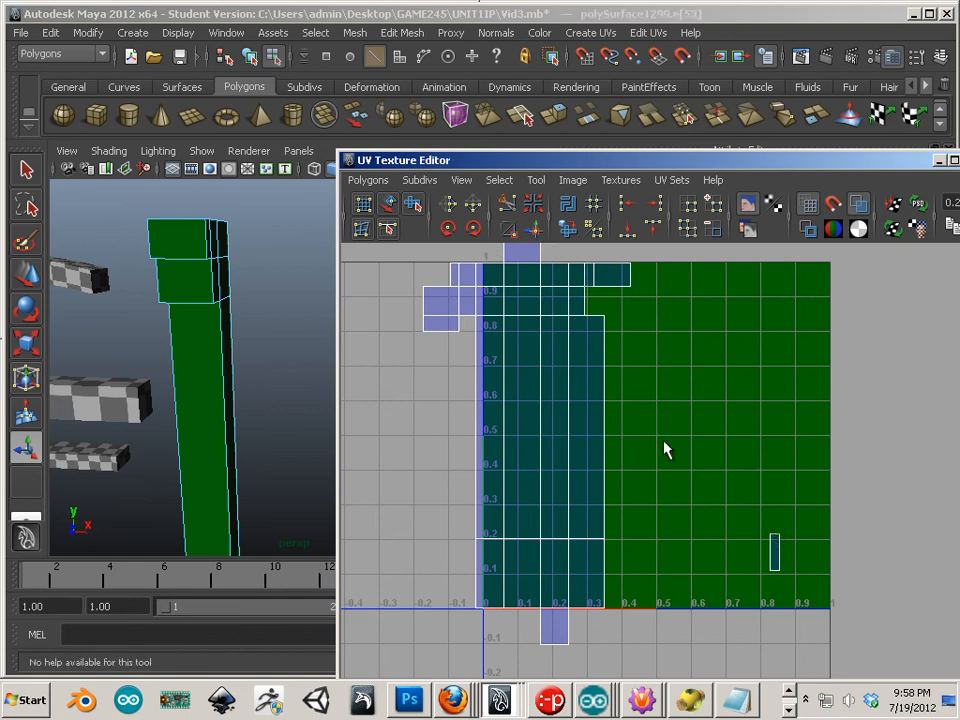
left_click_drag(777, 550, 775, 551)
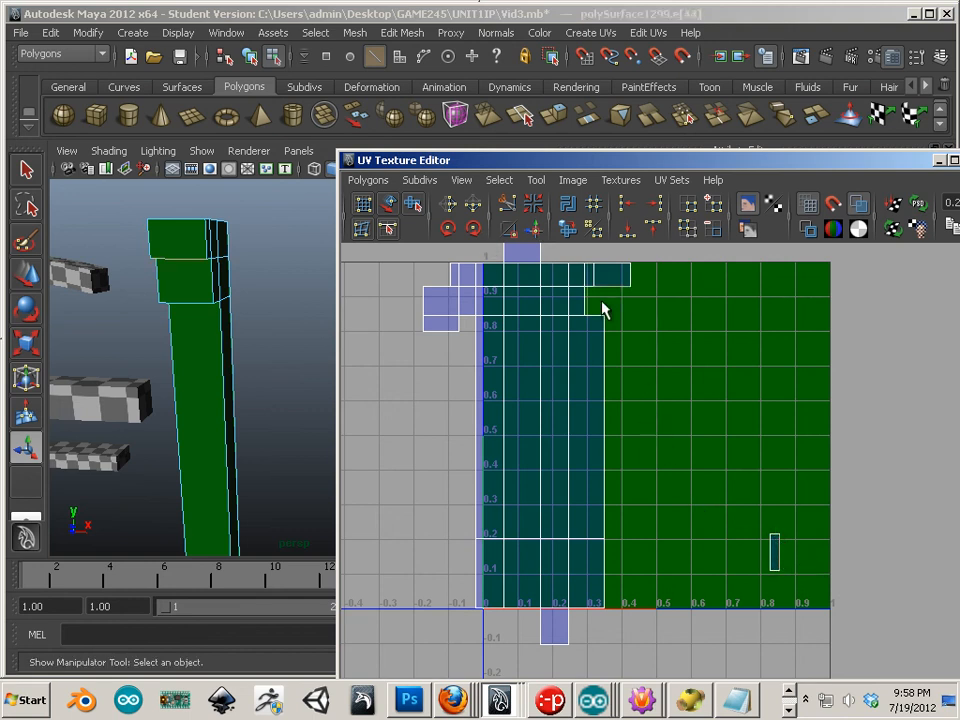
left_click(533, 229)
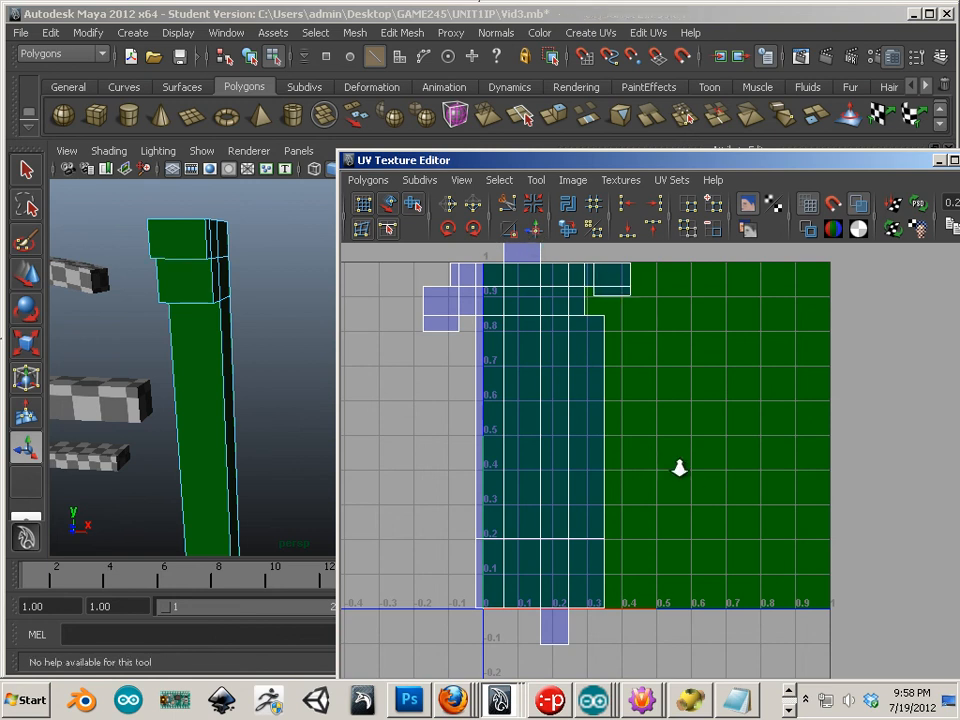
Step: Select all of the post's UVs and rotate the whole layout 90° clockwise
scroll(679, 468, "down", 2)
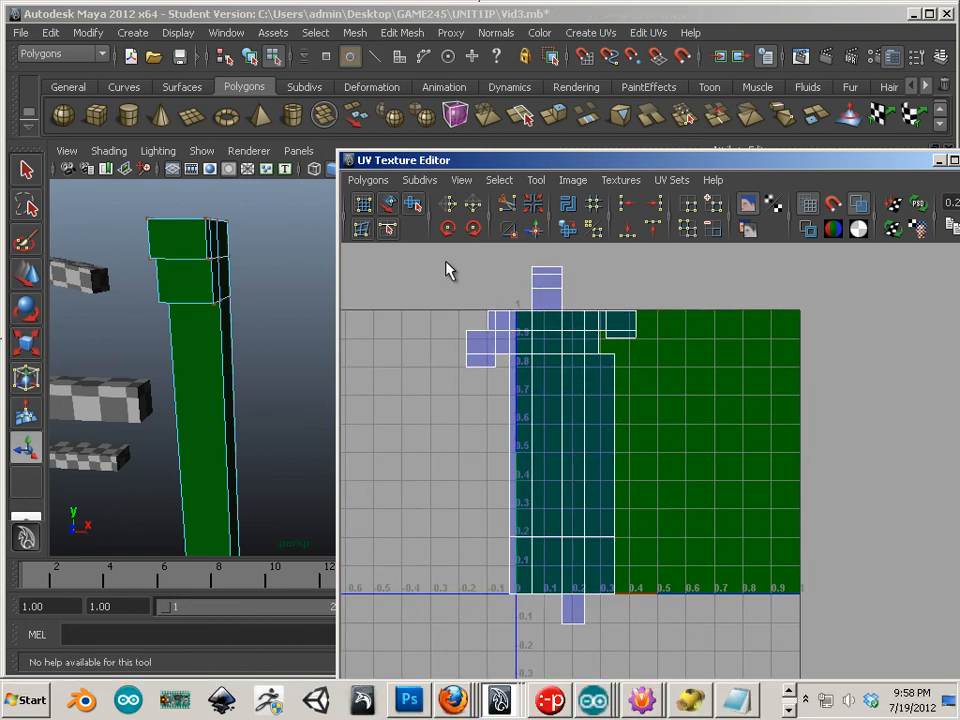
left_click_drag(675, 653, 676, 654)
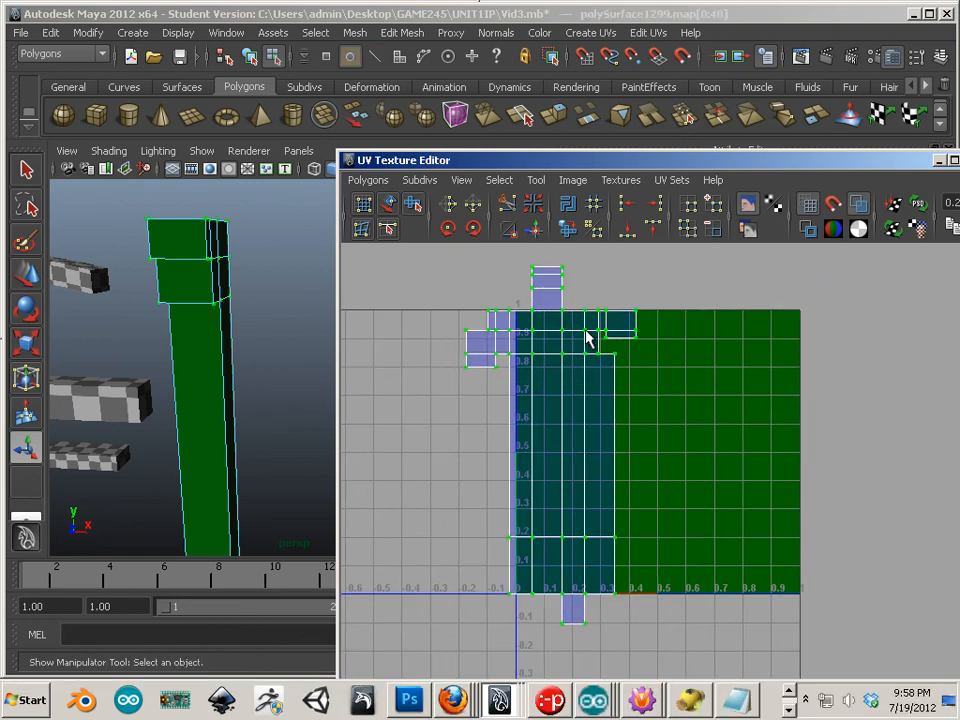
left_click(473, 229)
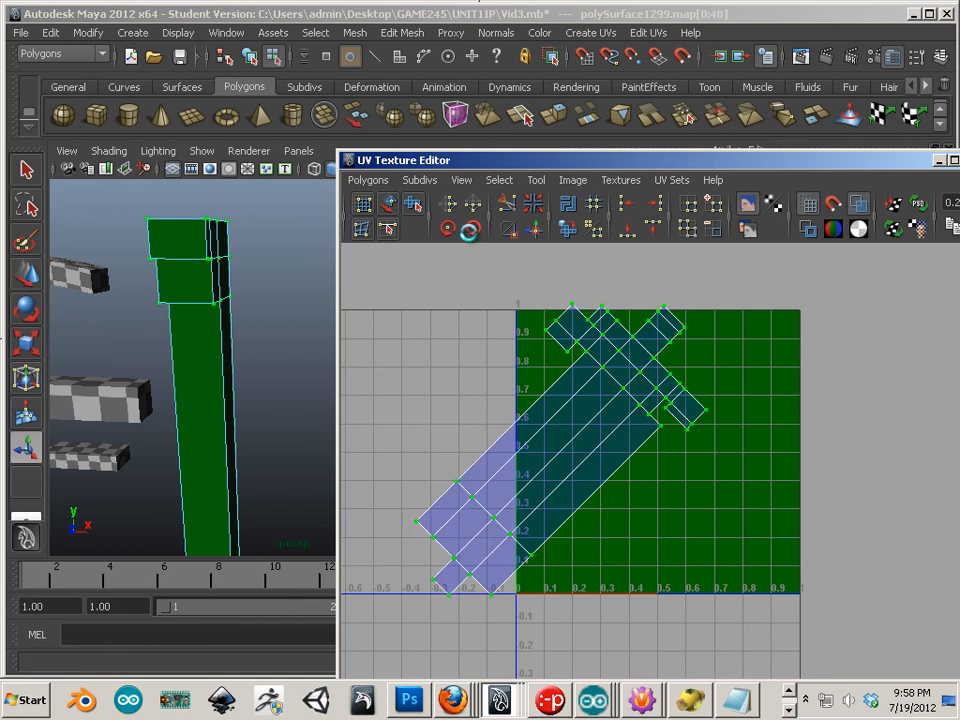
left_click(473, 229)
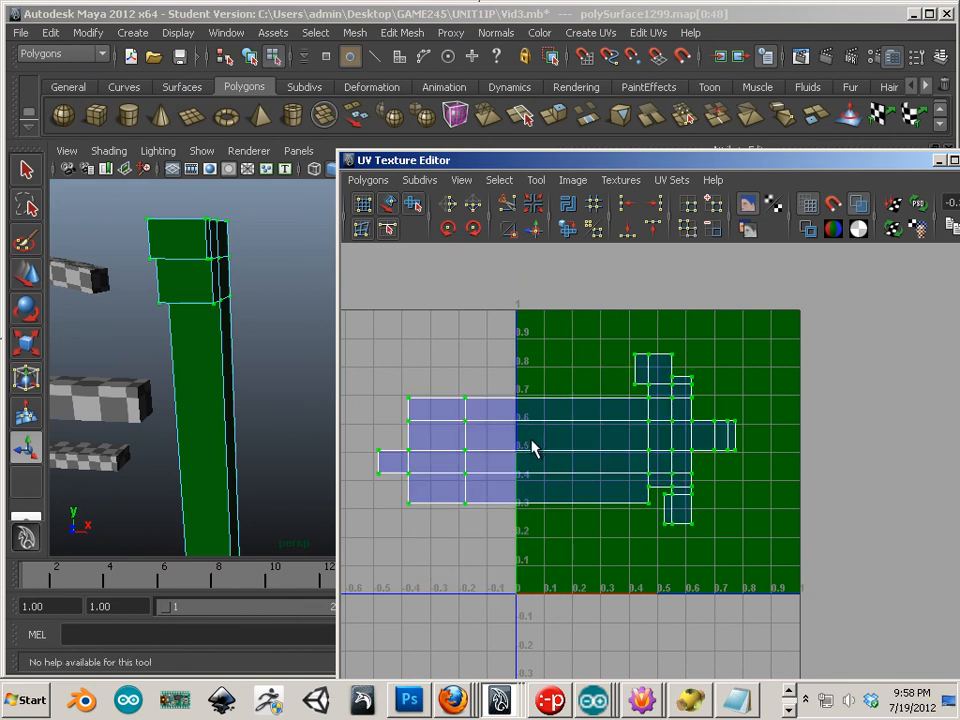
Step: Scale down and move the post's UV layout into the upper half of the 0–1 space, and close the UV Texture Editor
key("w")
left_click_drag(564, 452, 674, 482)
key("r")
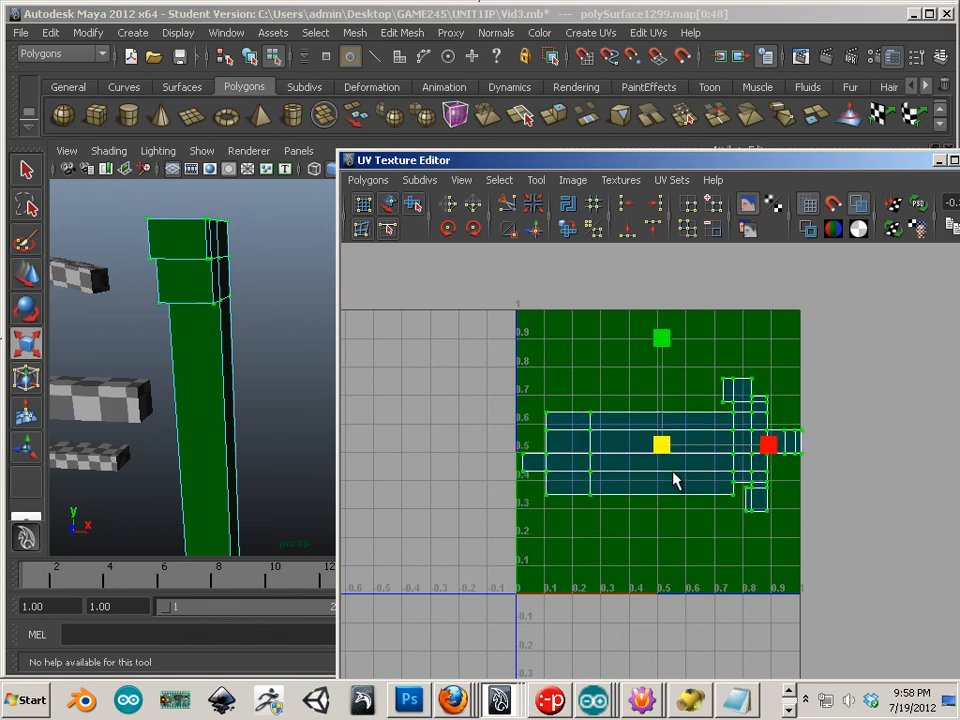
key("w")
left_click_drag(663, 450, 659, 389)
left_click(660, 500)
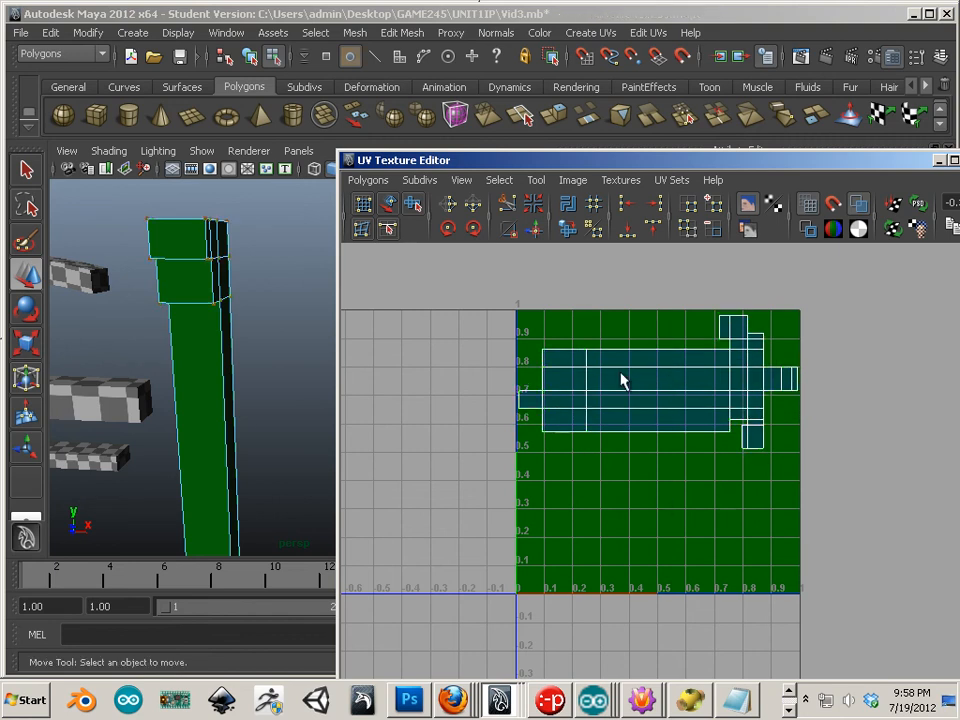
left_click_drag(553, 165, 362, 283)
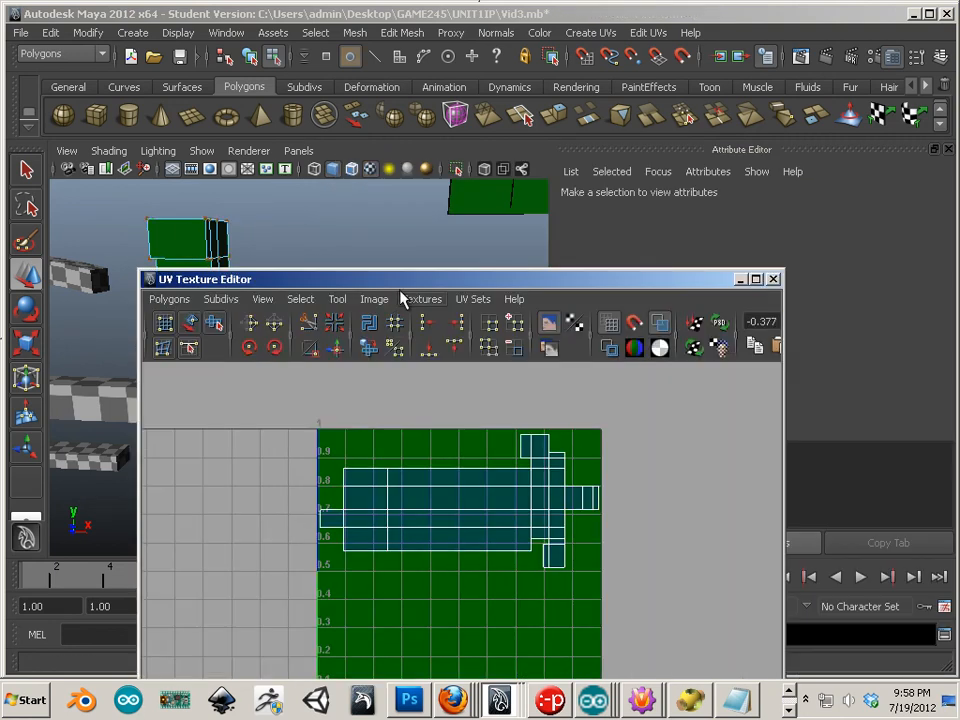
left_click(773, 280)
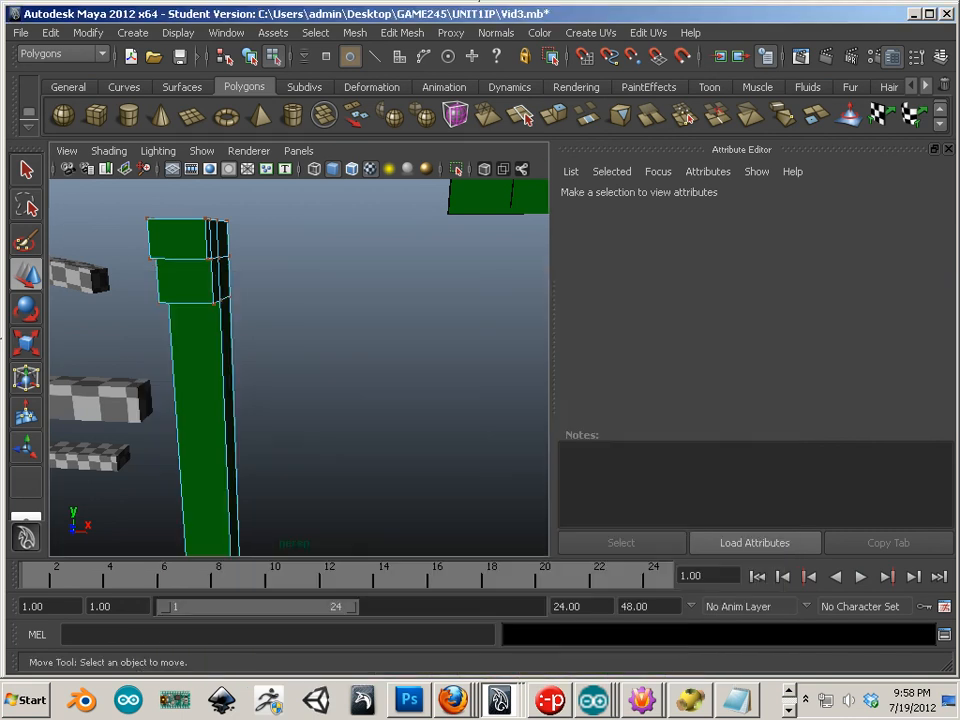
Step: Select the three checkered bars and the tall post together and move them along X toward the finished window frame
right_click_drag(424, 392, 250, 354, "alt")
middle_click_drag(250, 354, 290, 338, "alt")
right_click_drag(290, 338, 370, 343, "alt")
left_click_drag(226, 269, 346, 502)
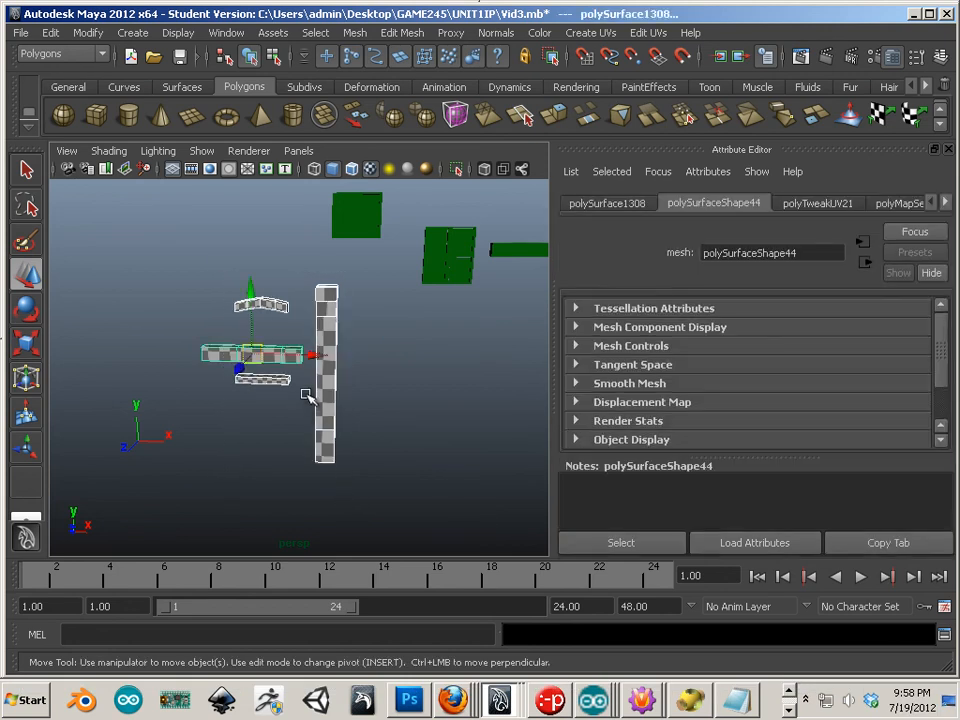
left_click_drag(315, 355, 151, 350)
middle_click_drag(323, 413, 407, 443, "alt")
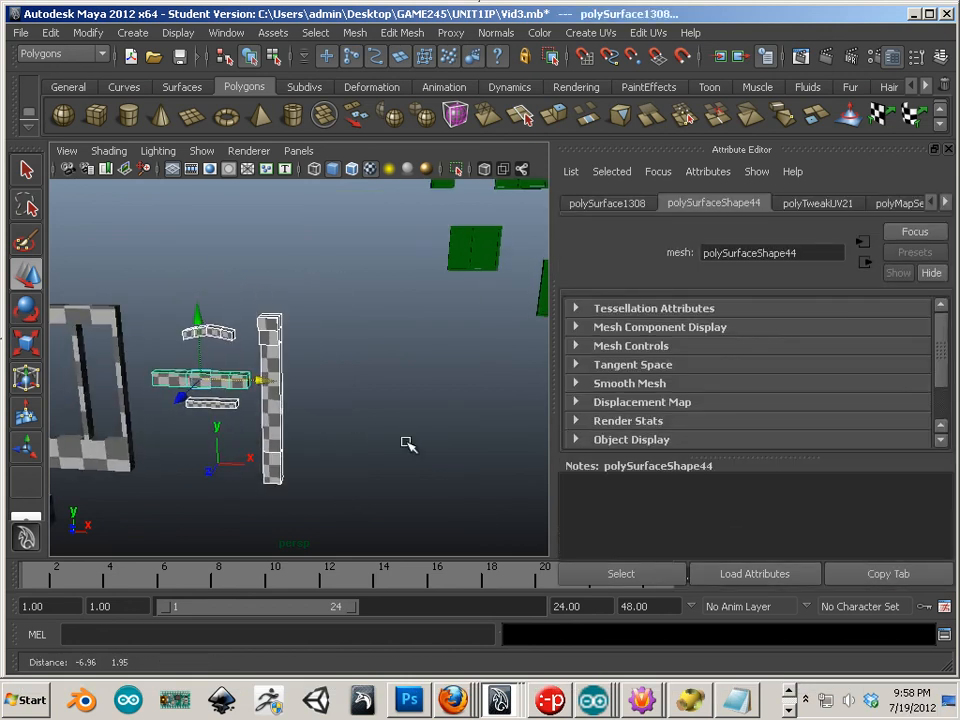
Step: Move the long green bar along X, out from beside the truss, toward the checkered pieces
right_click_drag(407, 443, 259, 381, "alt")
middle_click_drag(259, 381, 352, 415, "alt")
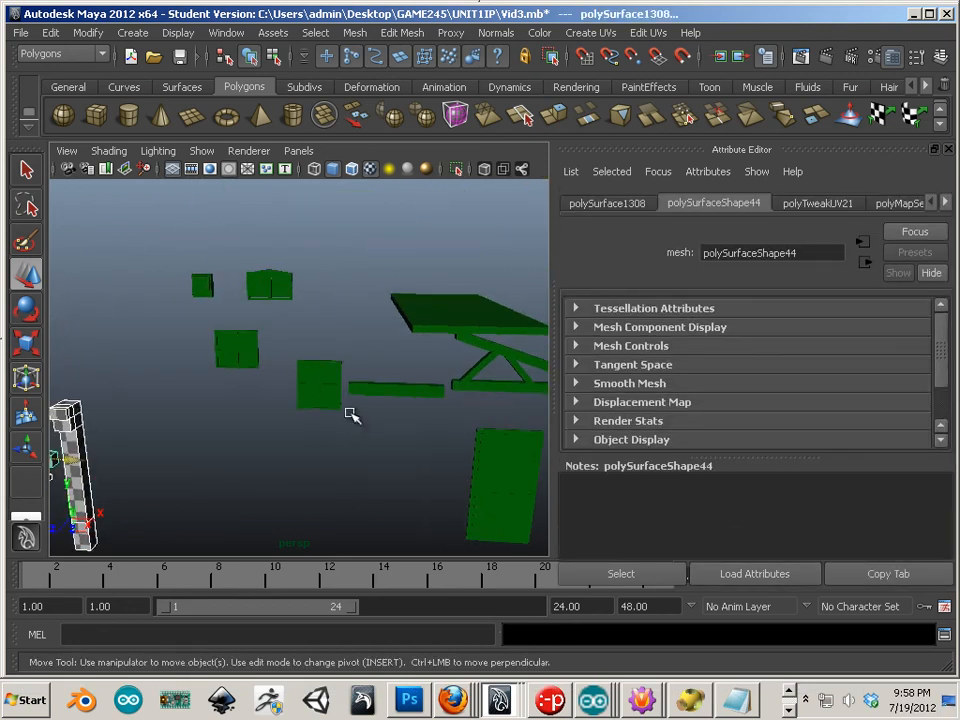
right_click_drag(351, 414, 371, 409, "alt")
middle_click_drag(371, 409, 302, 433, "alt")
left_click(353, 352)
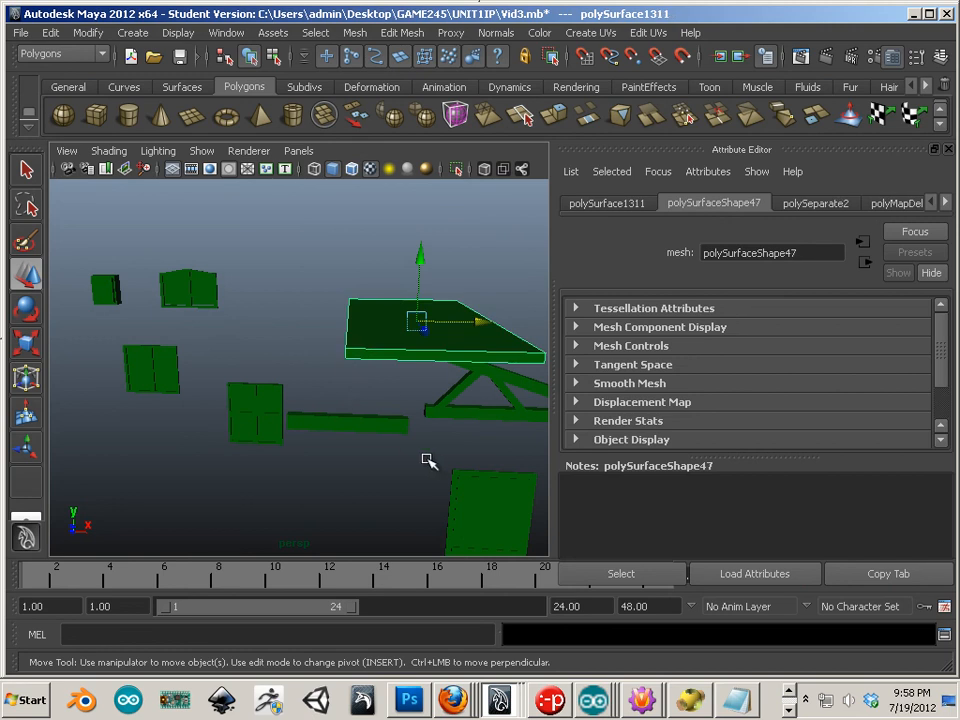
right_click_drag(427, 460, 341, 424, "alt")
middle_click_drag(341, 424, 407, 345, "alt")
left_click(322, 384)
left_click_drag(413, 330, 125, 330)
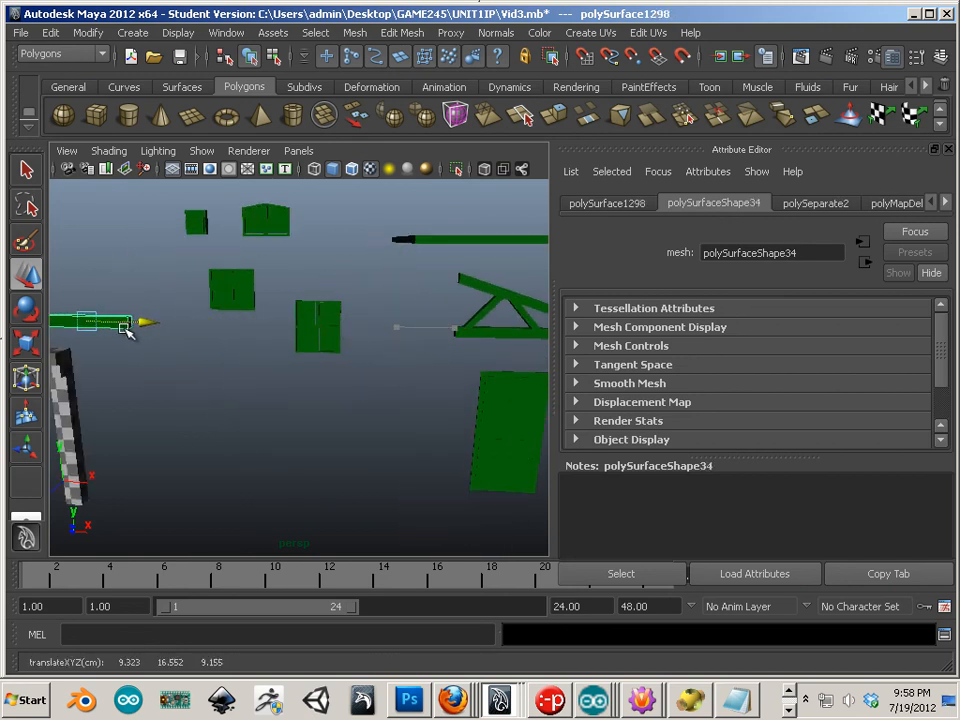
Step: Move the large flat slab above the truss along X toward the checkered pieces
middle_click_drag(125, 330, 404, 332, "alt")
left_click(452, 325)
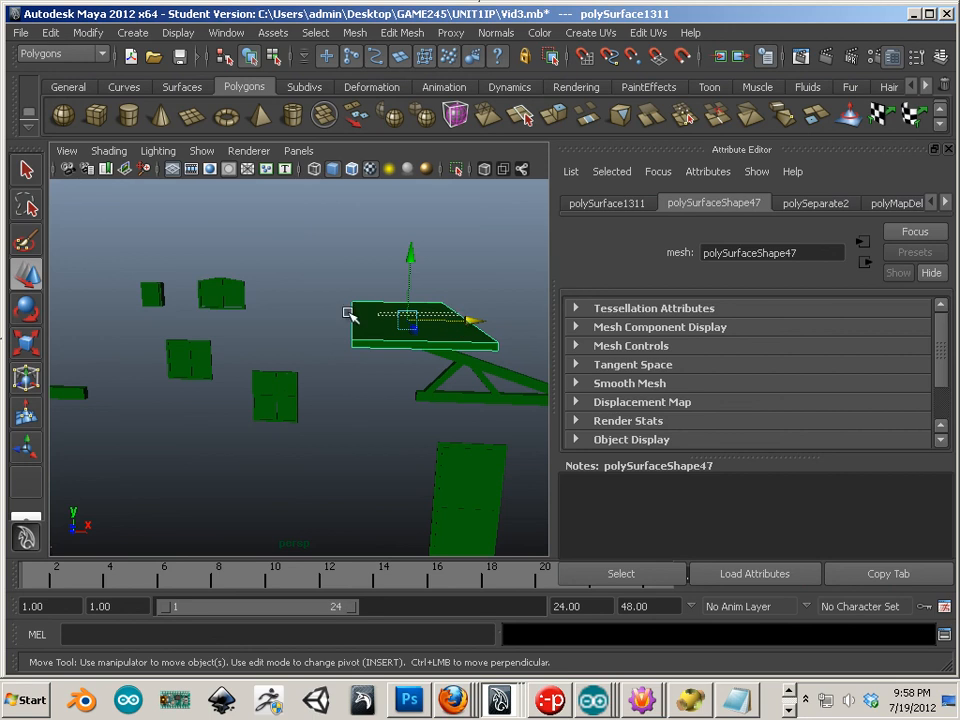
left_click_drag(455, 316, 129, 306)
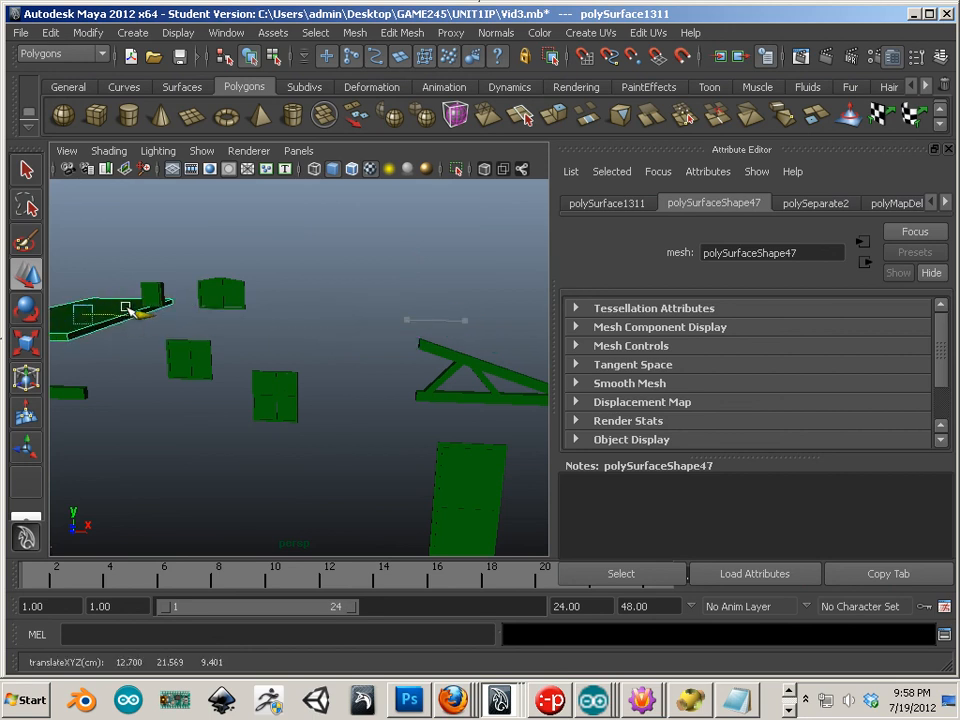
Step: Select the flat slab and the long green bar together and shift them further along X, above the checkered post and bars
middle_click_drag(129, 306, 250, 324, "alt")
right_click_drag(249, 306, 246, 346)
left_click(259, 300)
left_click(286, 386)
left_click_drag(286, 386, 321, 403, "alt")
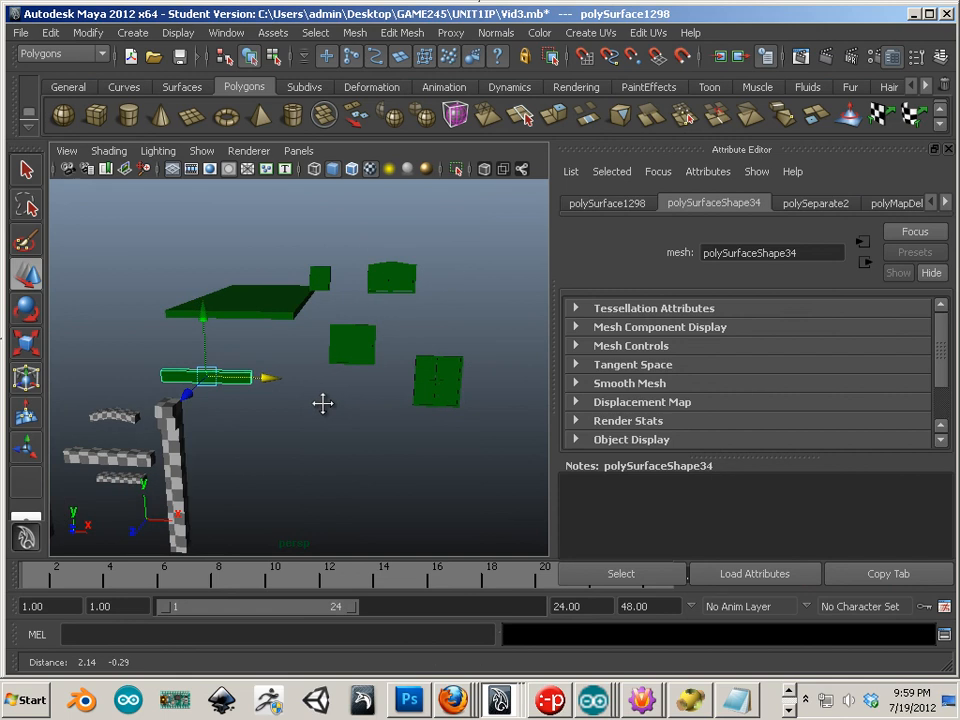
right_click_drag(271, 320, 310, 305)
left_click(270, 302)
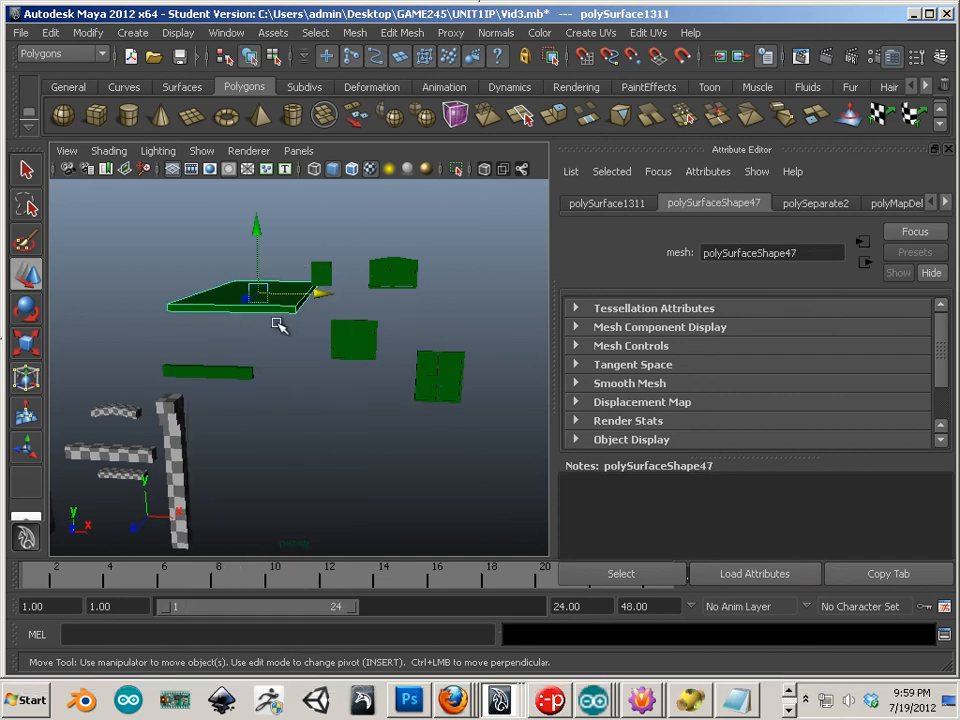
left_click(247, 369, "shift")
left_click_drag(269, 373, 210, 365)
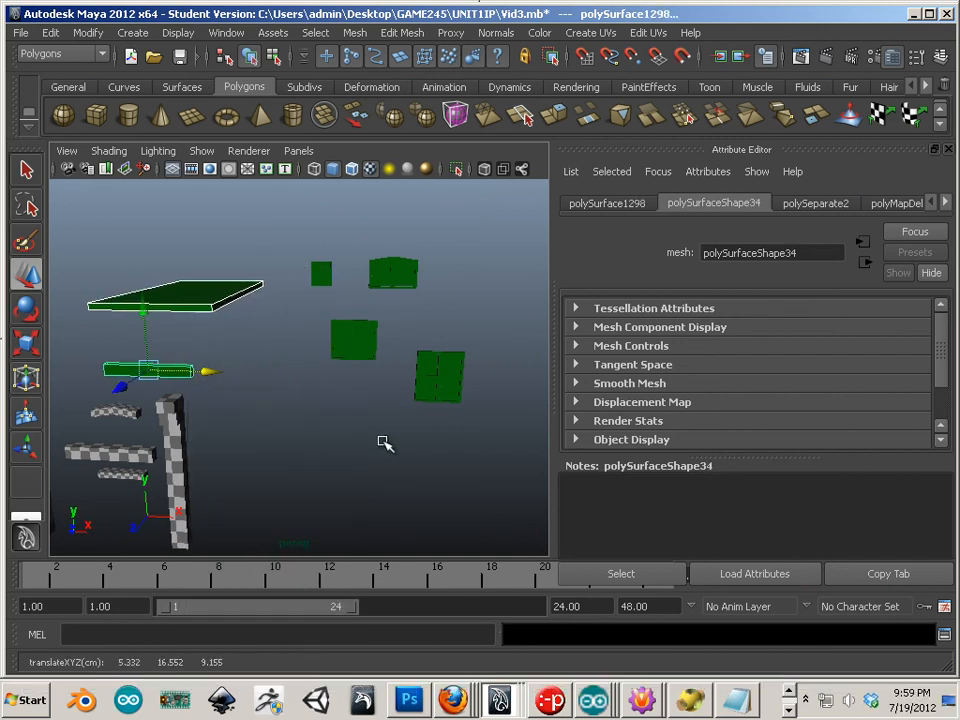
Step: Combine the parts of the tall two-panel door below the truss into one mesh and center its pivot
middle_click_drag(446, 452, 253, 405, "alt")
left_click_drag(253, 405, 383, 440, "alt")
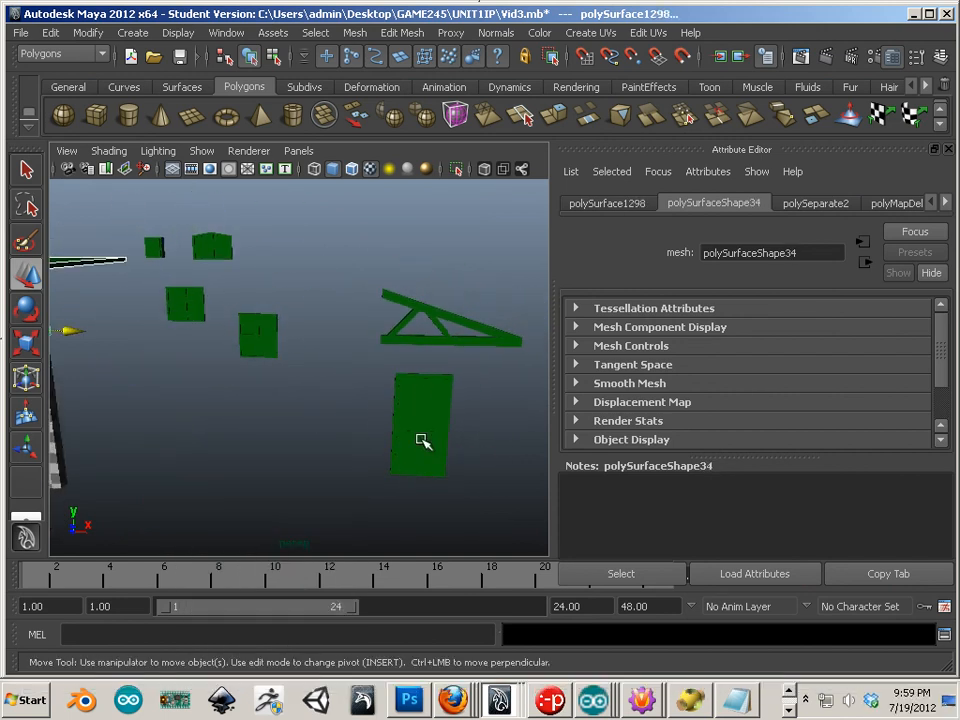
left_click(420, 441)
left_click_drag(469, 416, 405, 498)
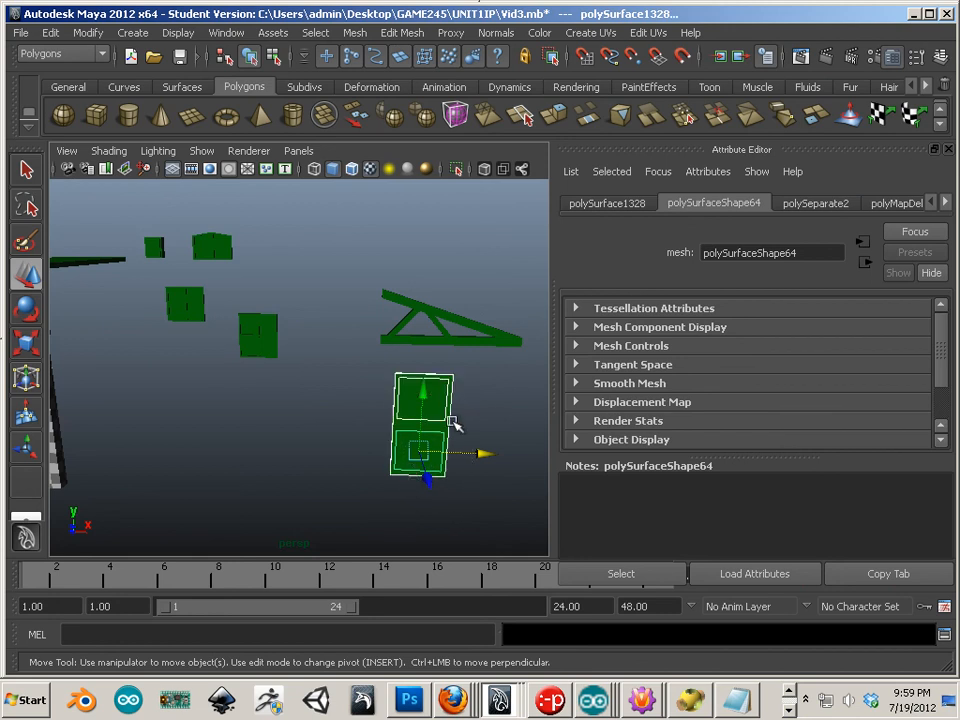
left_click(346, 33)
left_click(381, 59)
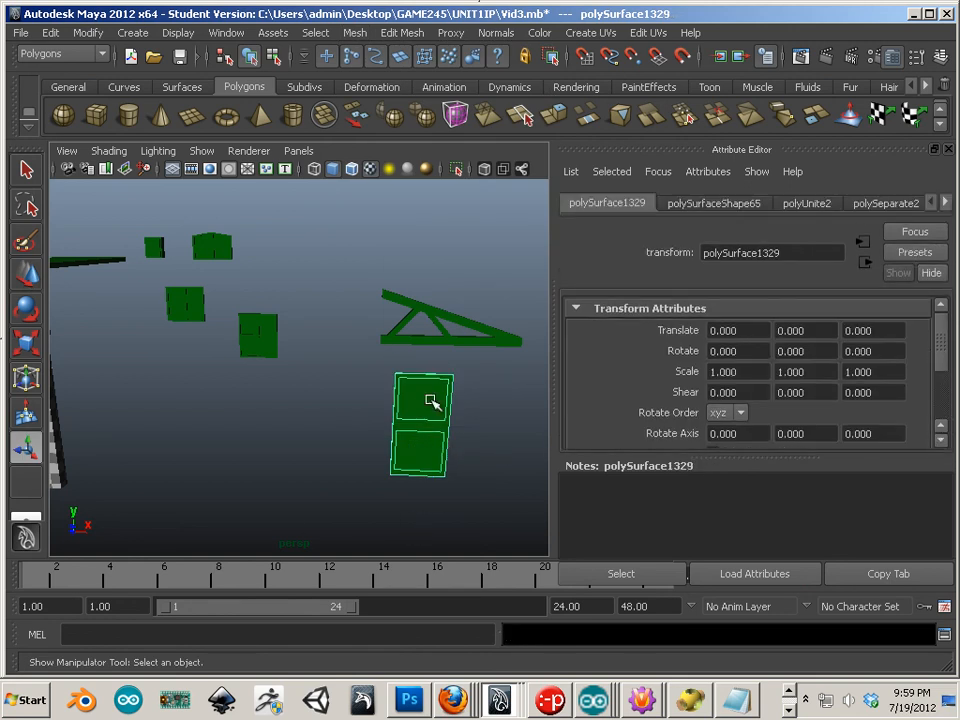
left_click(88, 33)
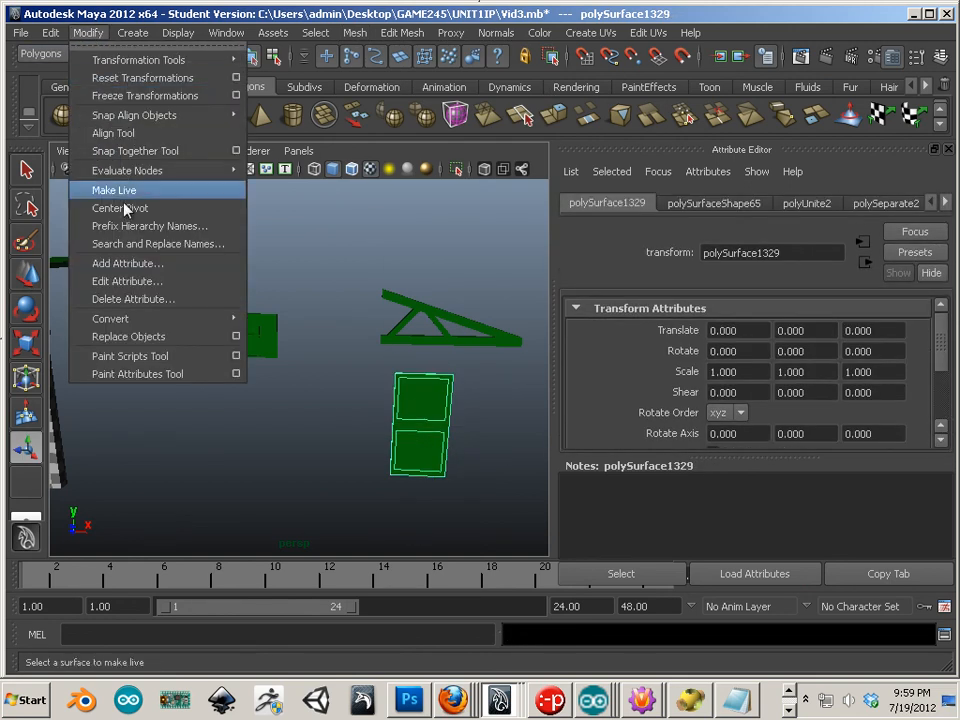
left_click(132, 206)
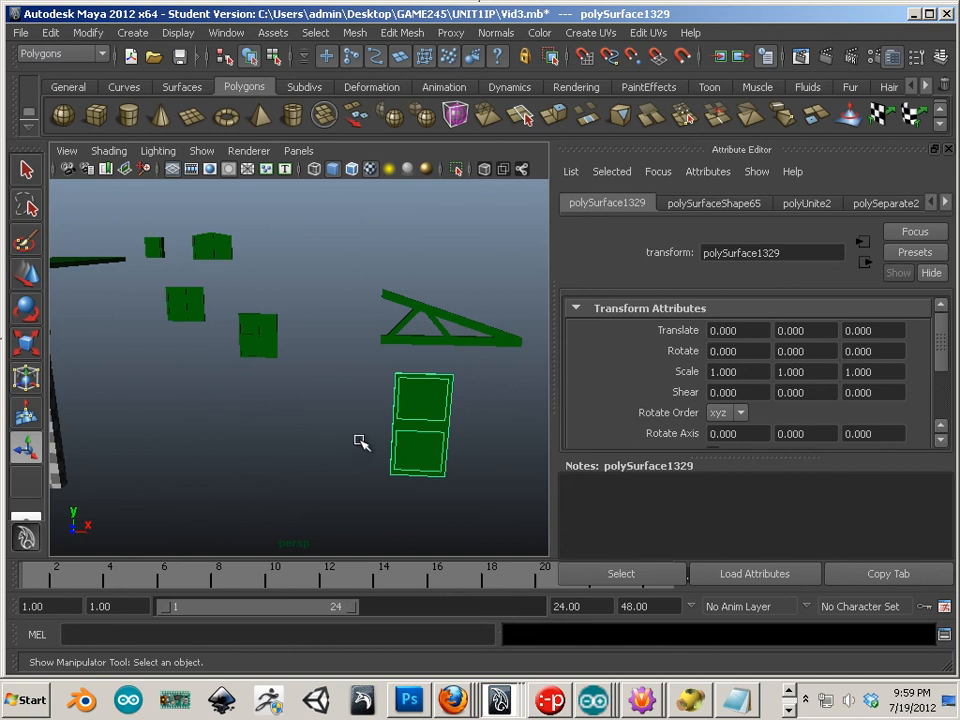
Step: Move the combined two-panel door away from the truss to the area above the flat slab
scroll(361, 440, "down", 5)
scroll(352, 438, "up", 2)
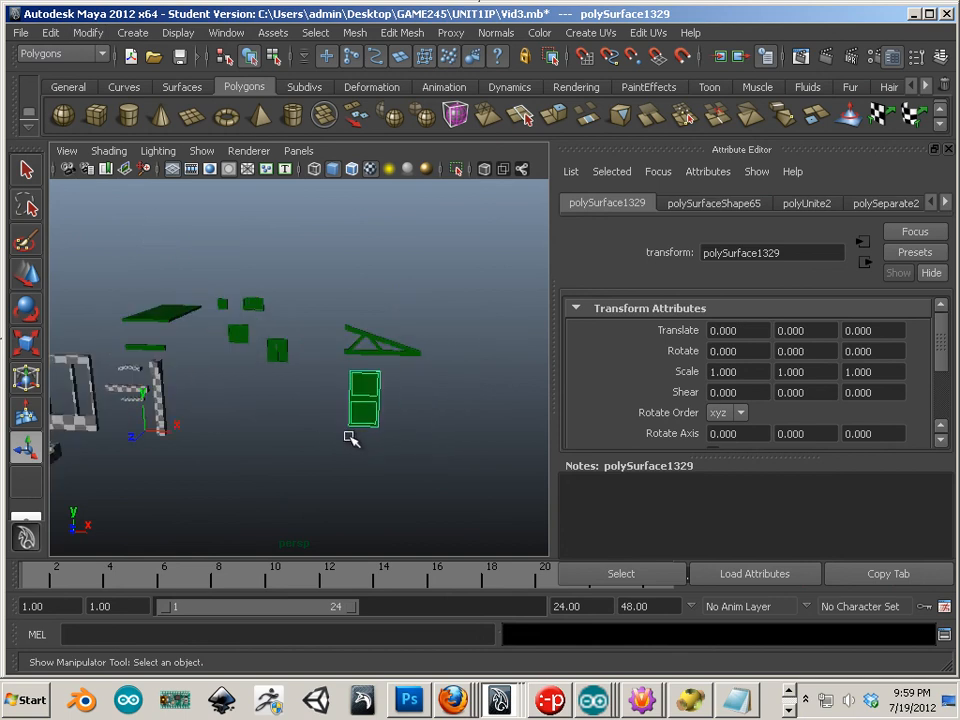
left_click(40, 266)
left_click_drag(423, 400, 189, 219)
Step: Select the door, slab and green bar together and move them as a group above the checkered post, with the door at about X -27.6, Y 18.0
right_click_drag(259, 388, 340, 420, "alt")
left_click_drag(189, 245, 327, 439)
left_click_drag(312, 336, 616, 430)
middle_click_drag(308, 306, 278, 405, "alt")
right_click_drag(278, 405, 244, 405, "alt")
left_click_drag(246, 406, 302, 401, "alt")
left_click_drag(242, 358, 208, 435)
middle_click_drag(208, 435, 326, 422, "alt")
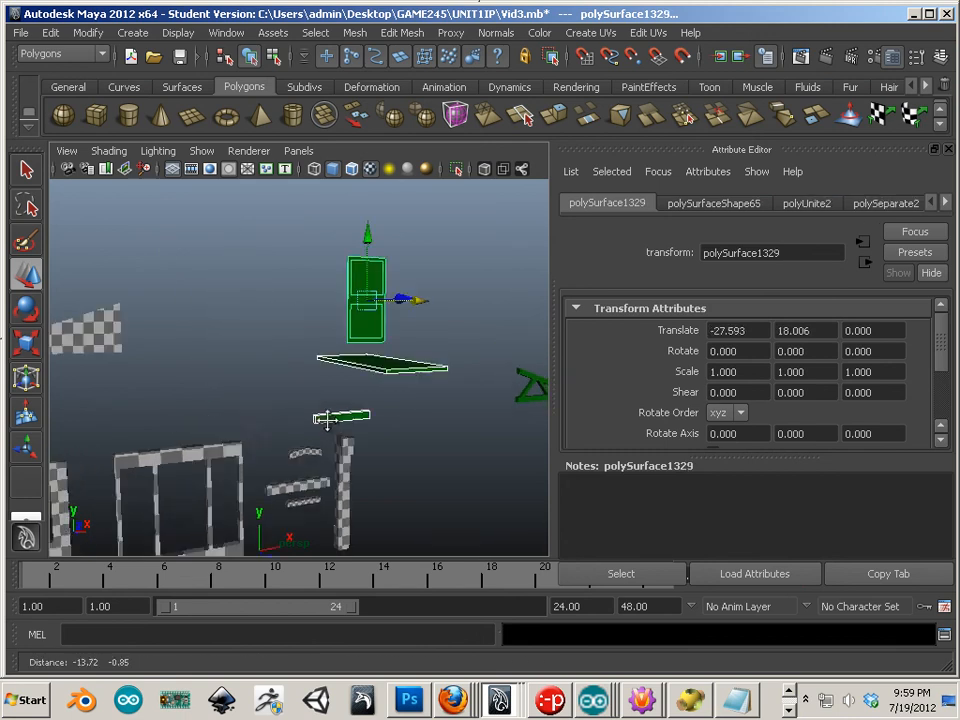
left_click_drag(326, 422, 294, 424, "alt")
right_click_drag(294, 424, 334, 443, "alt")
left_click_drag(334, 443, 293, 440, "alt")
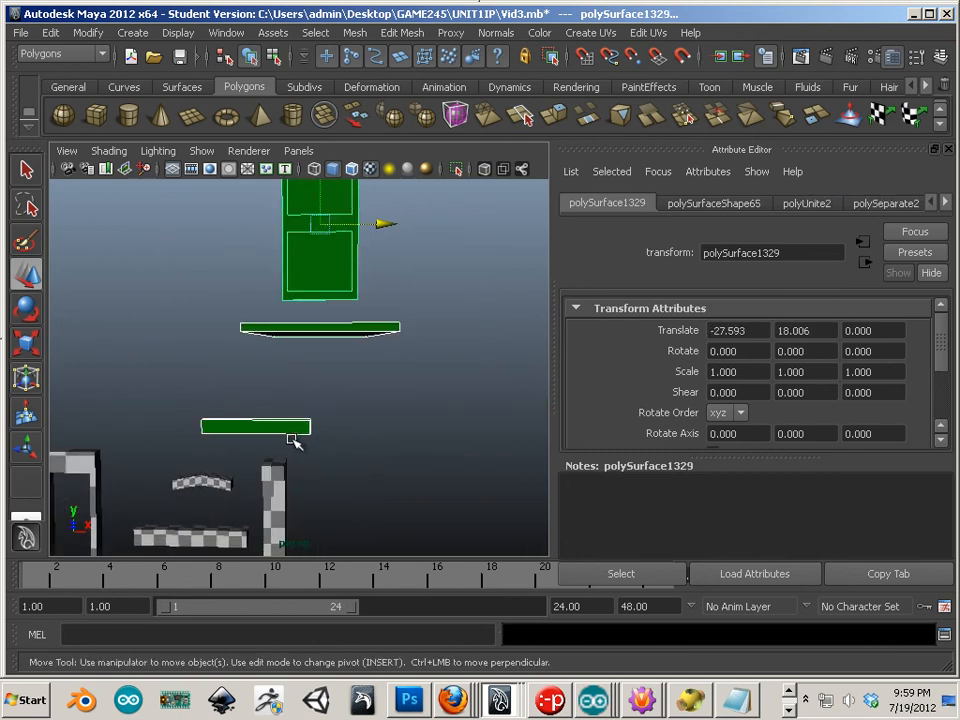